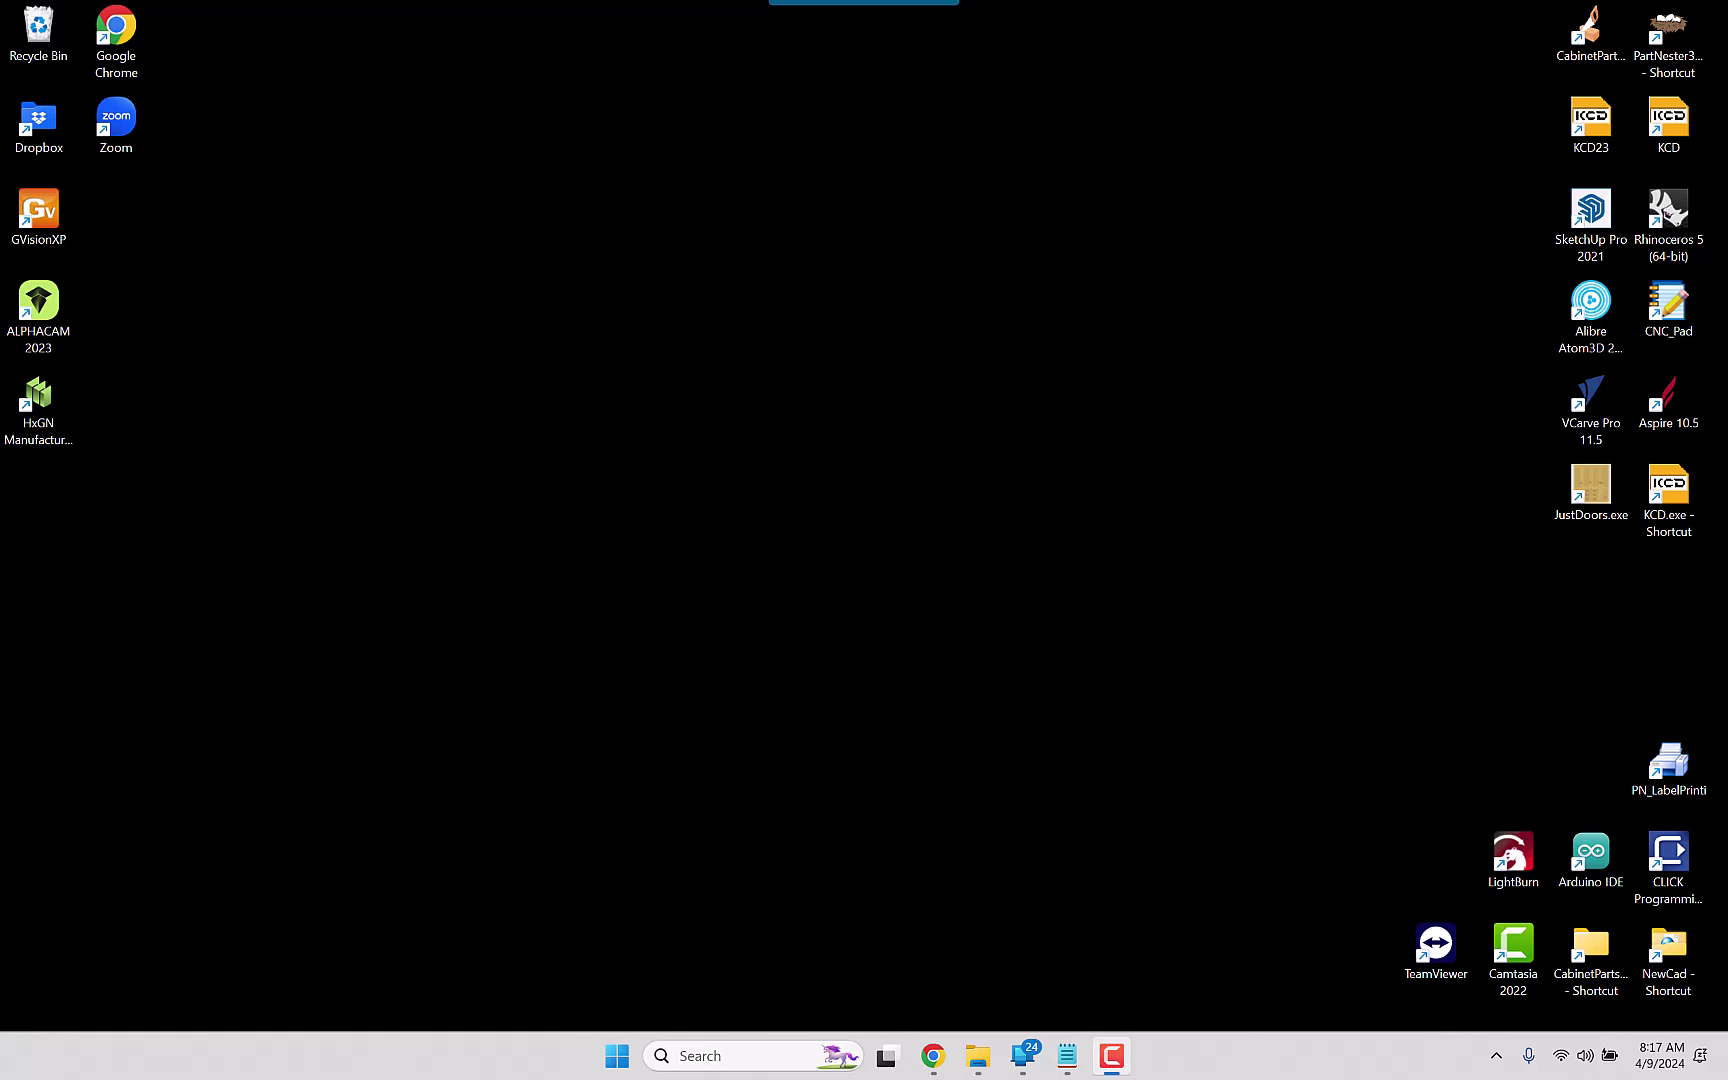
Step: Install Aspire 12 in English by stepping through the setup wizard
key("super+e")
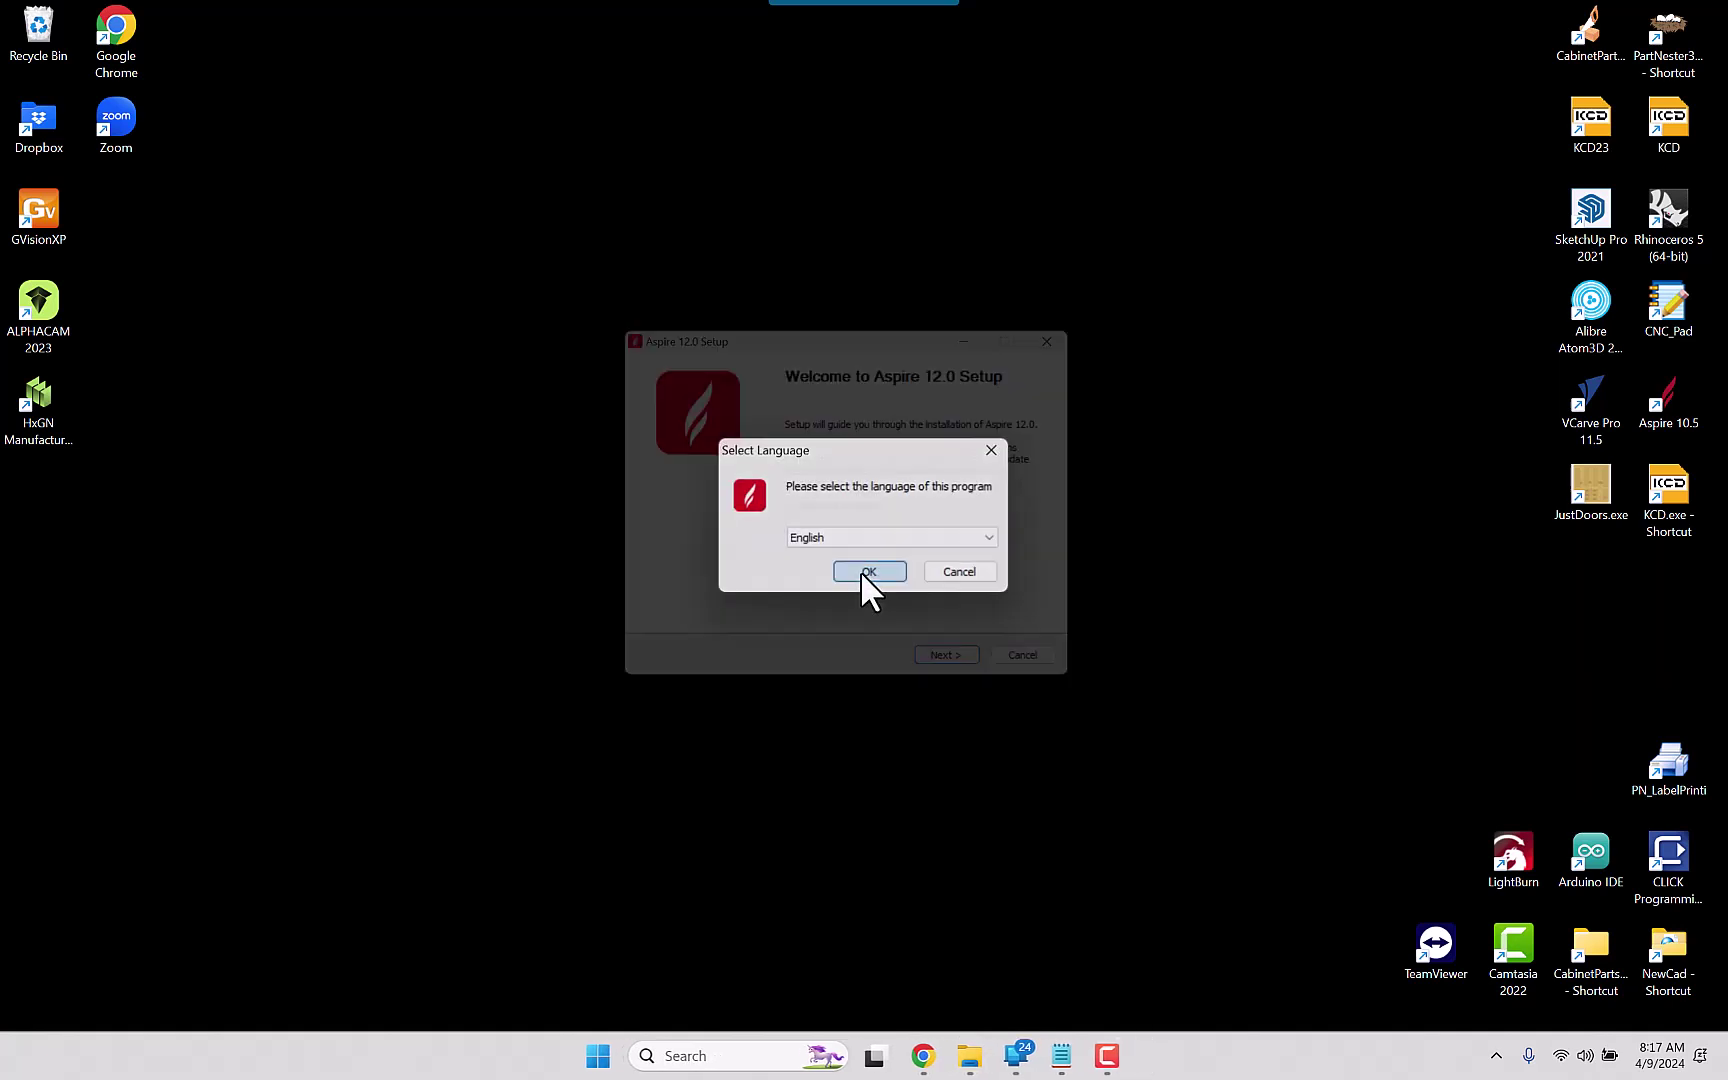
left_click(862, 572)
left_click(975, 688)
left_click(980, 688)
left_click(986, 688)
left_click(988, 687)
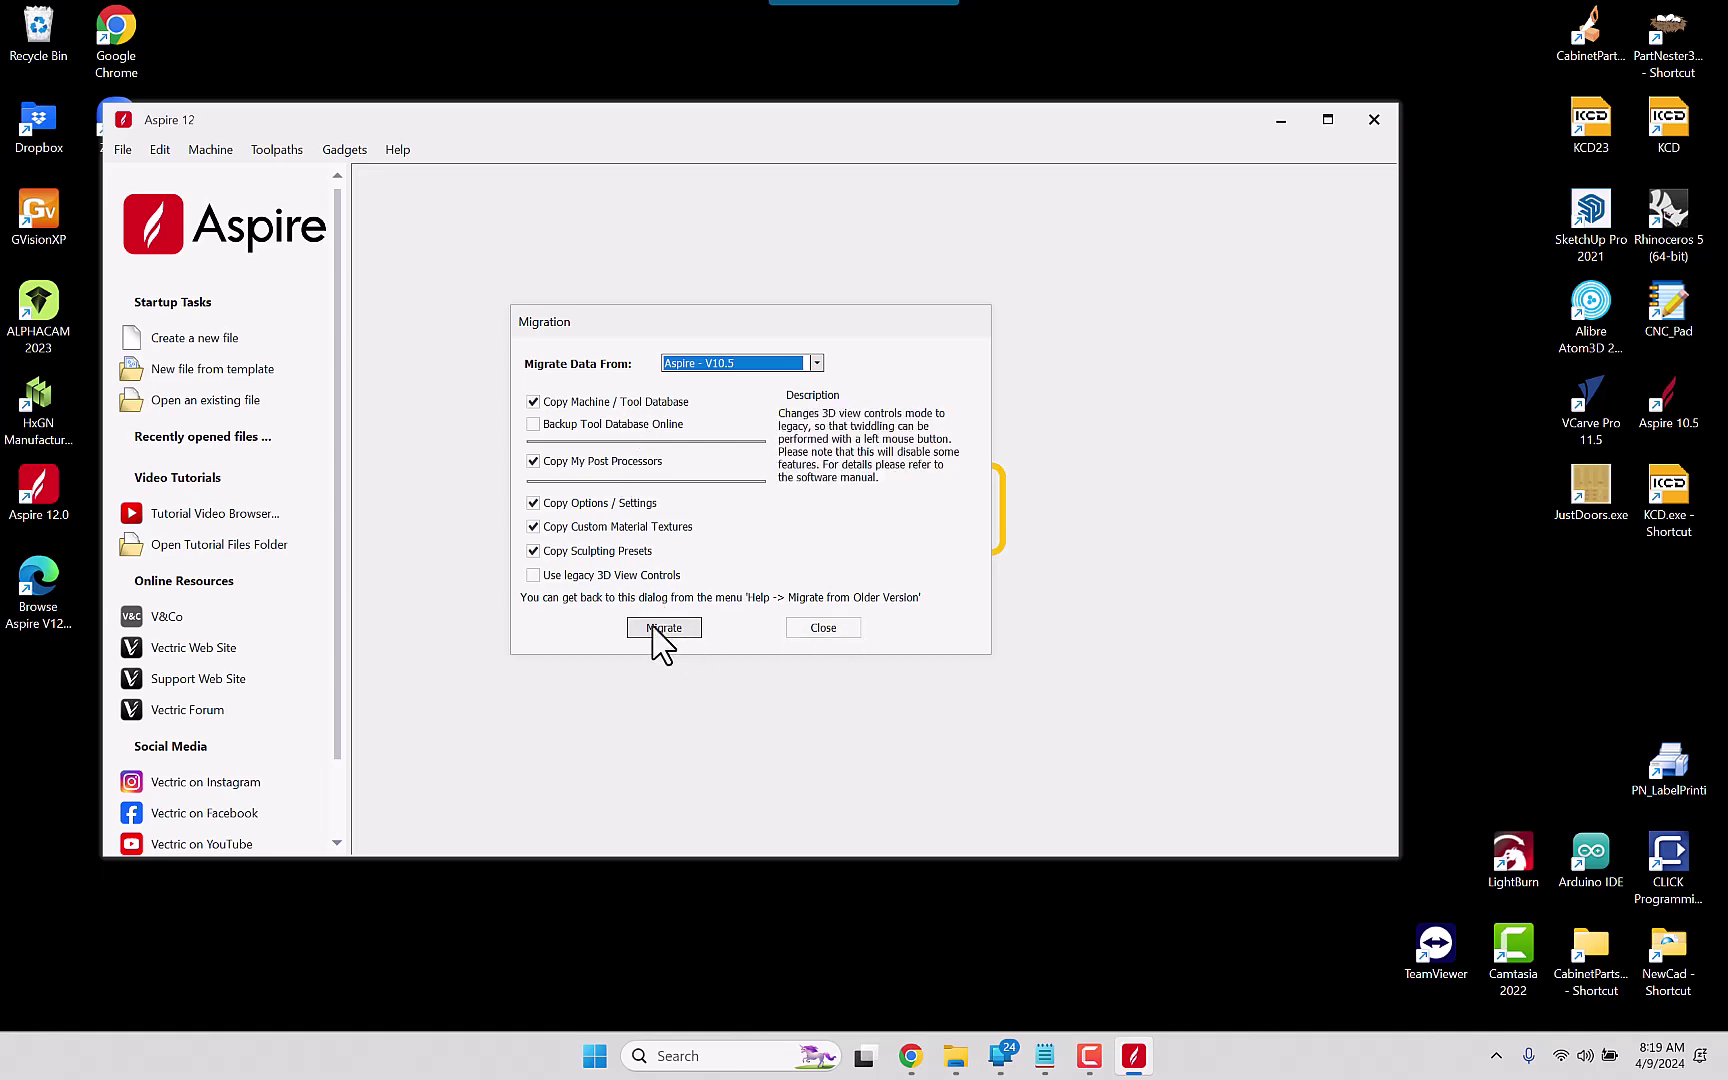
Step: Skip data migration, online account sign-in and machine search, then cancel the setup wizard
left_click(821, 628)
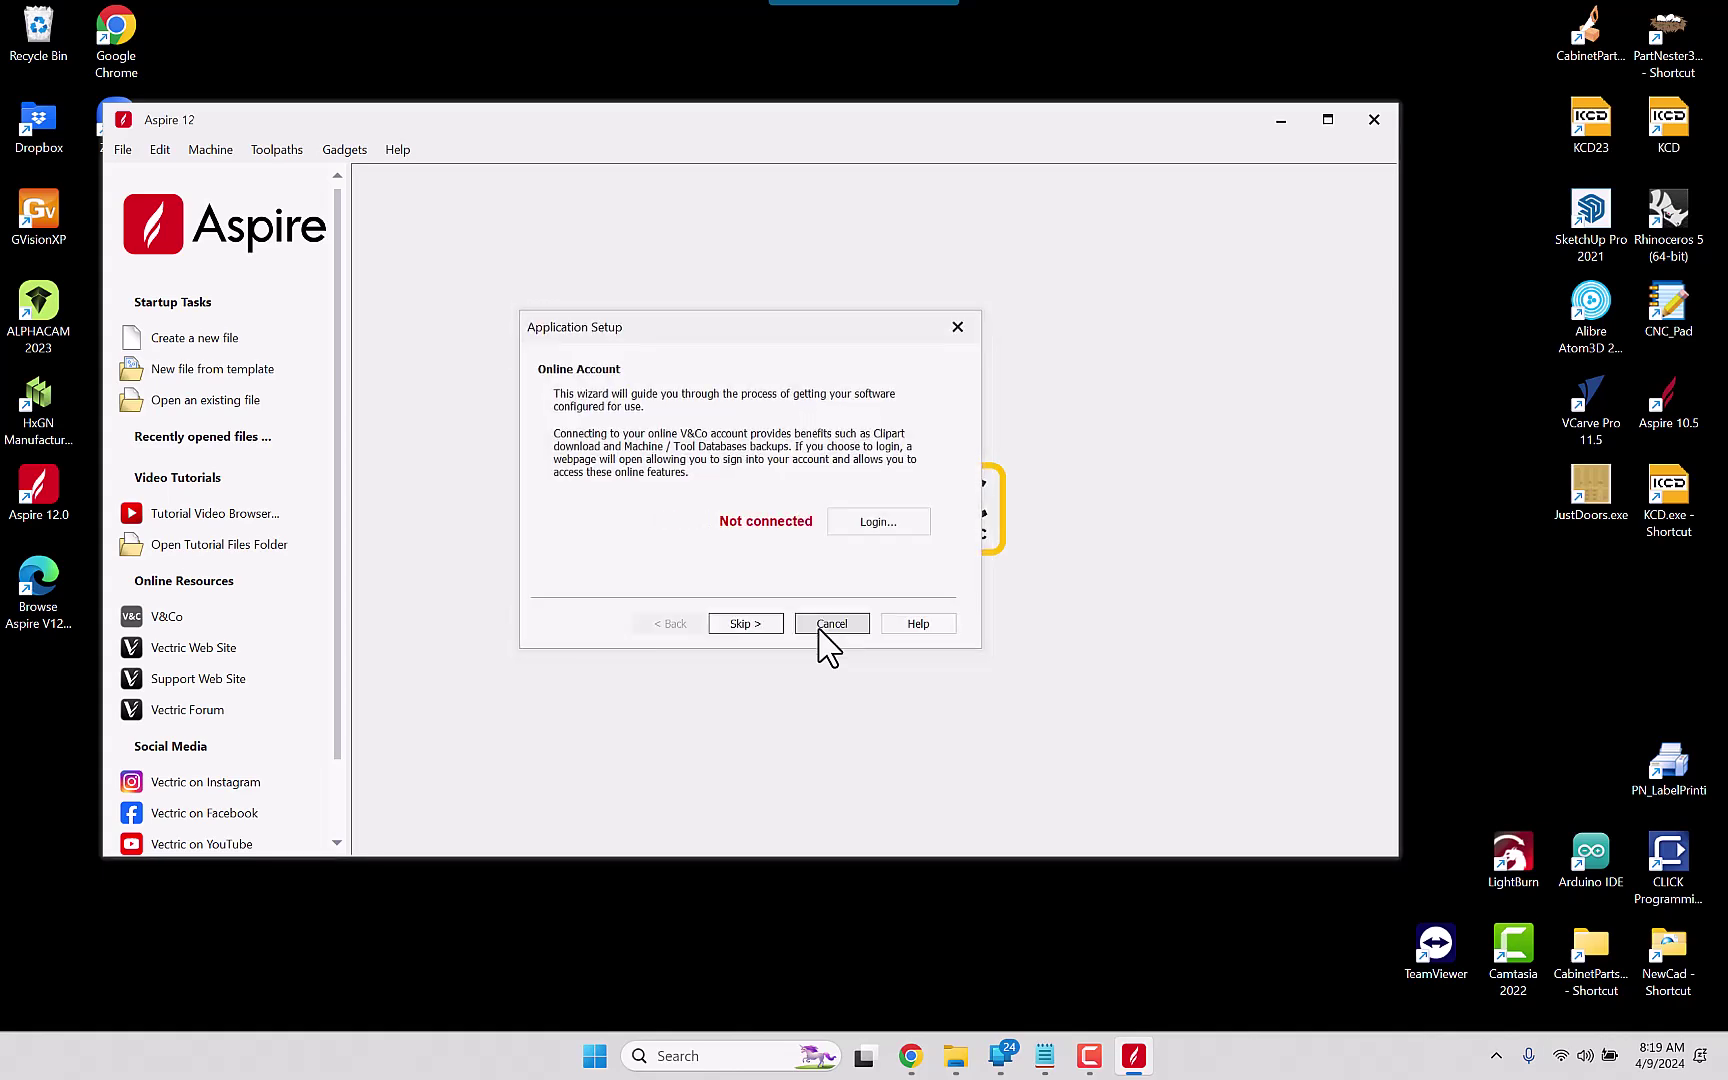
left_click(745, 623)
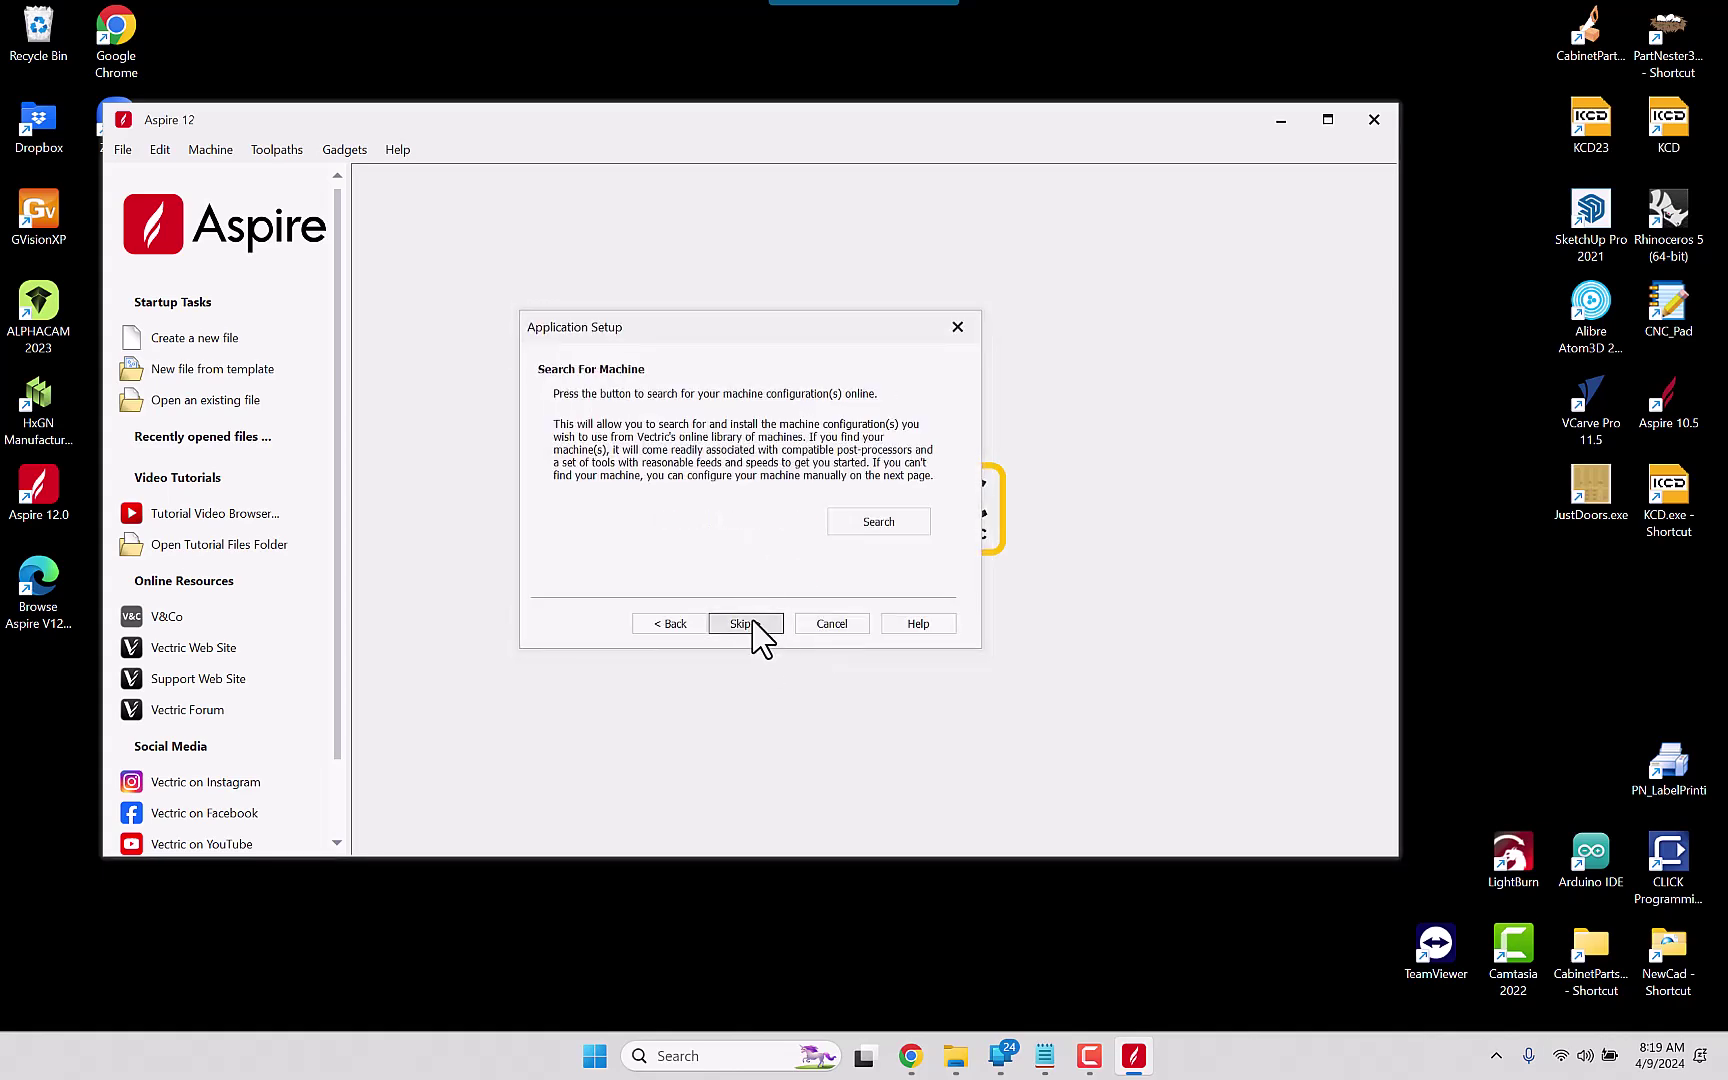
left_click(750, 623)
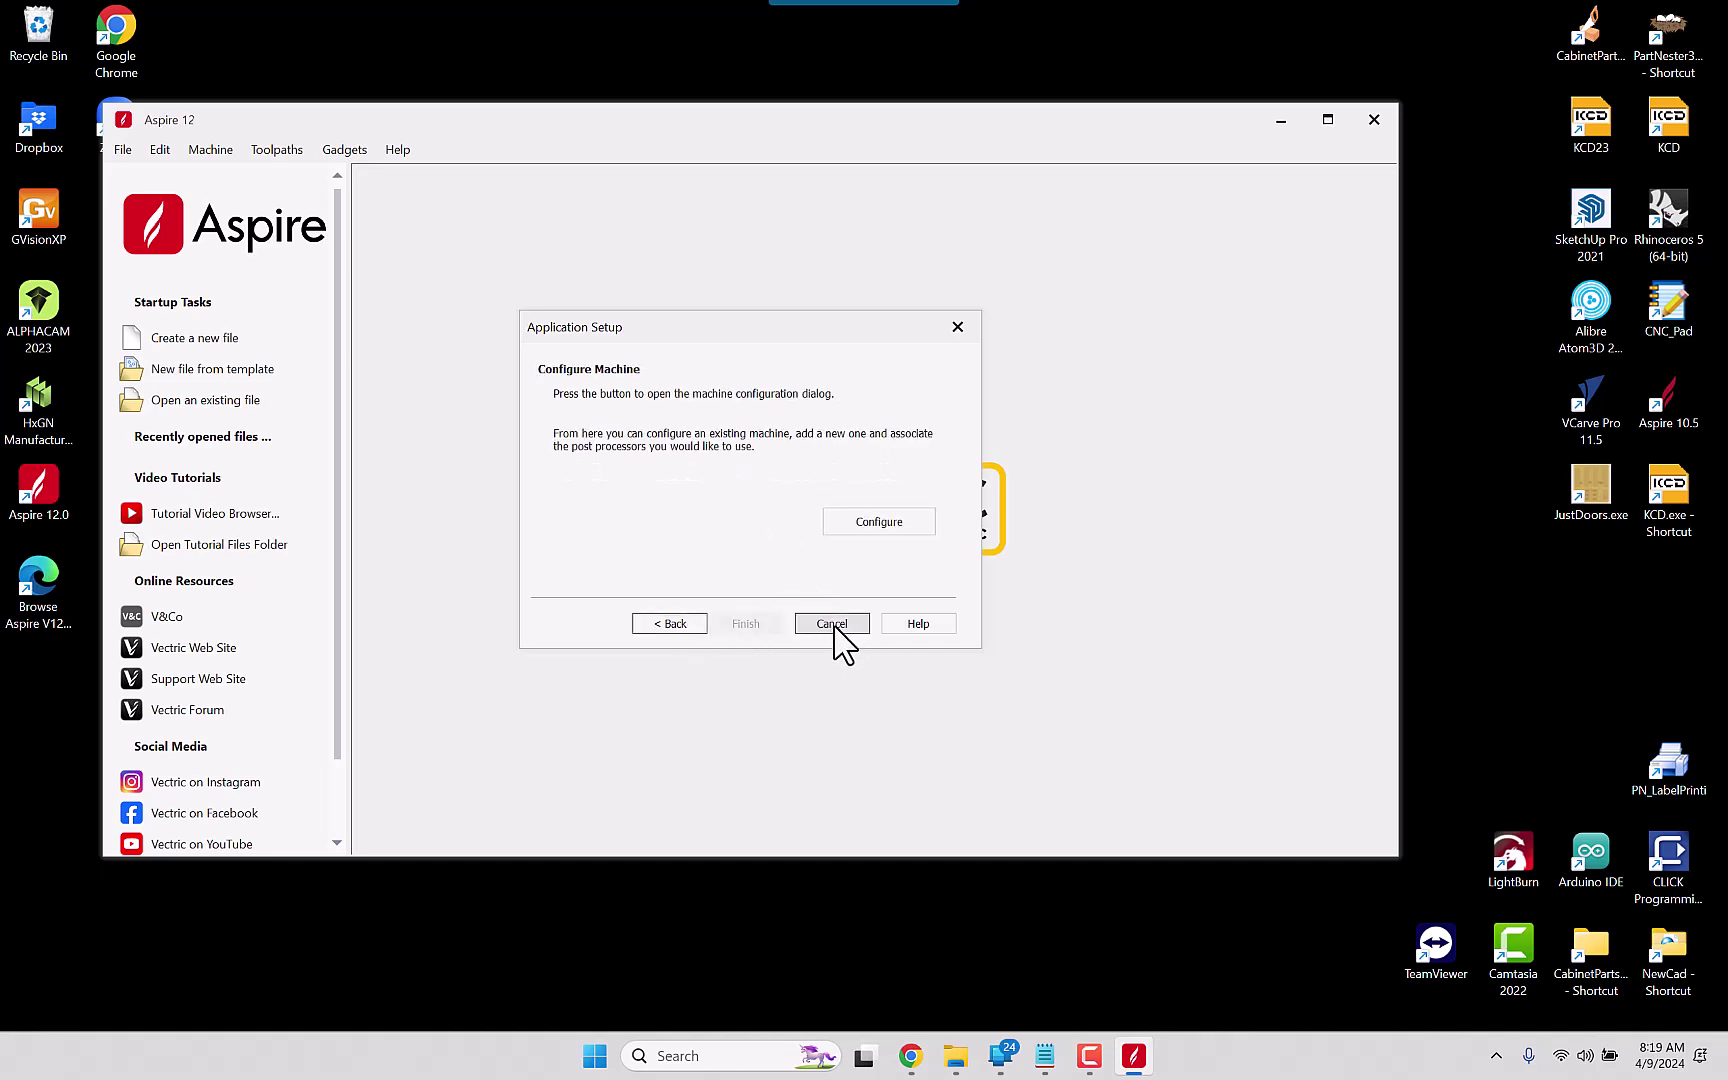
left_click(957, 327)
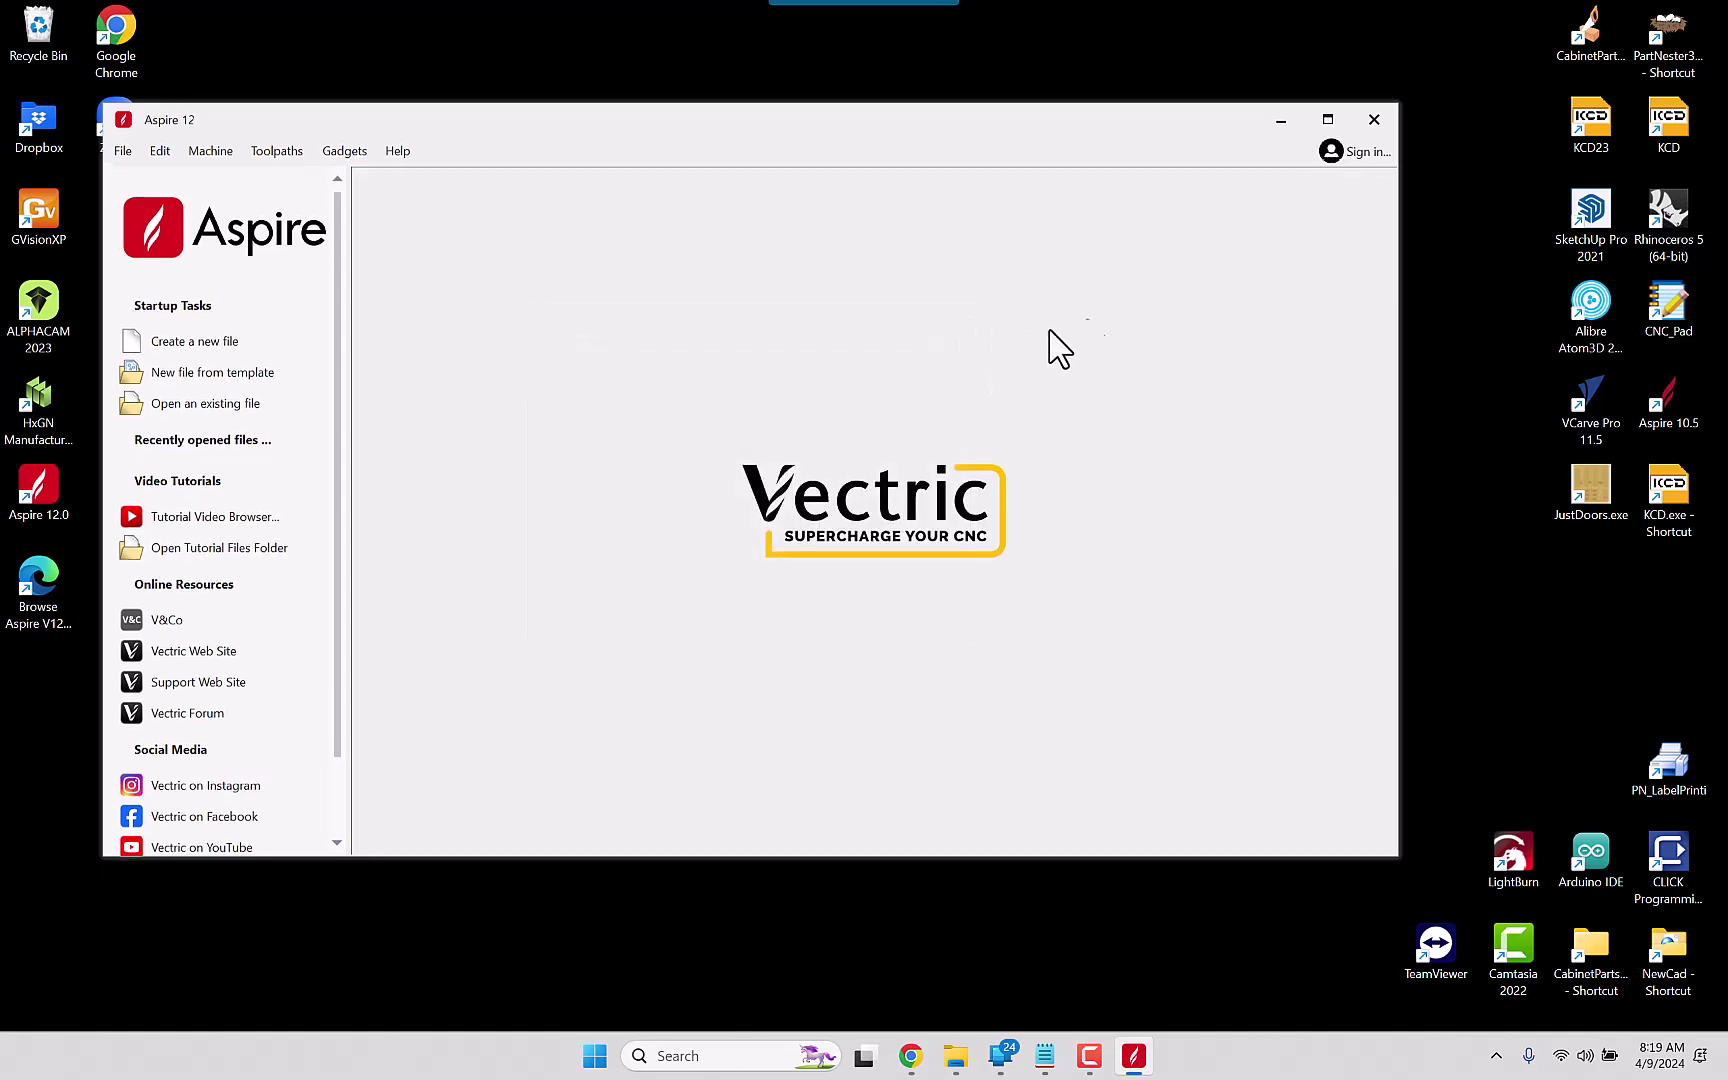
Step: Maximize the Aspire window to fill the screen
left_click(1328, 119)
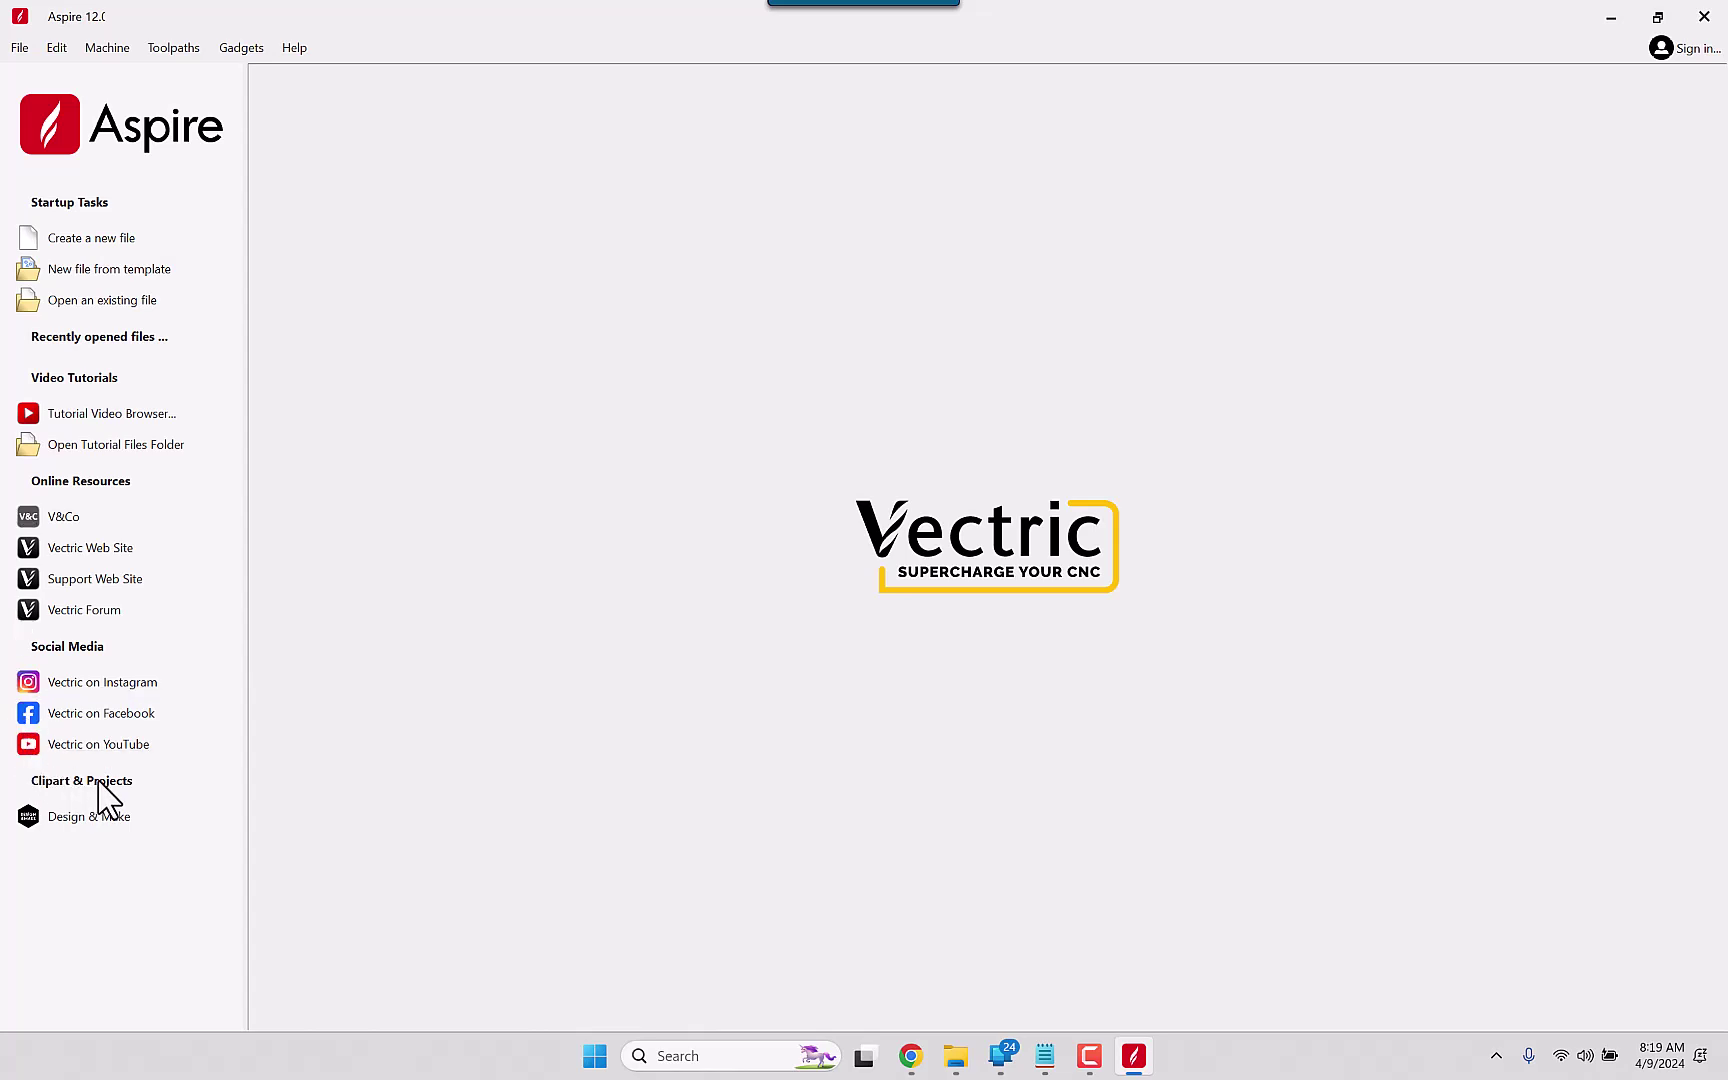
Step: Create a new 10 × 10 × 0.5 inch job with Z zero on the material surface
left_click(103, 240)
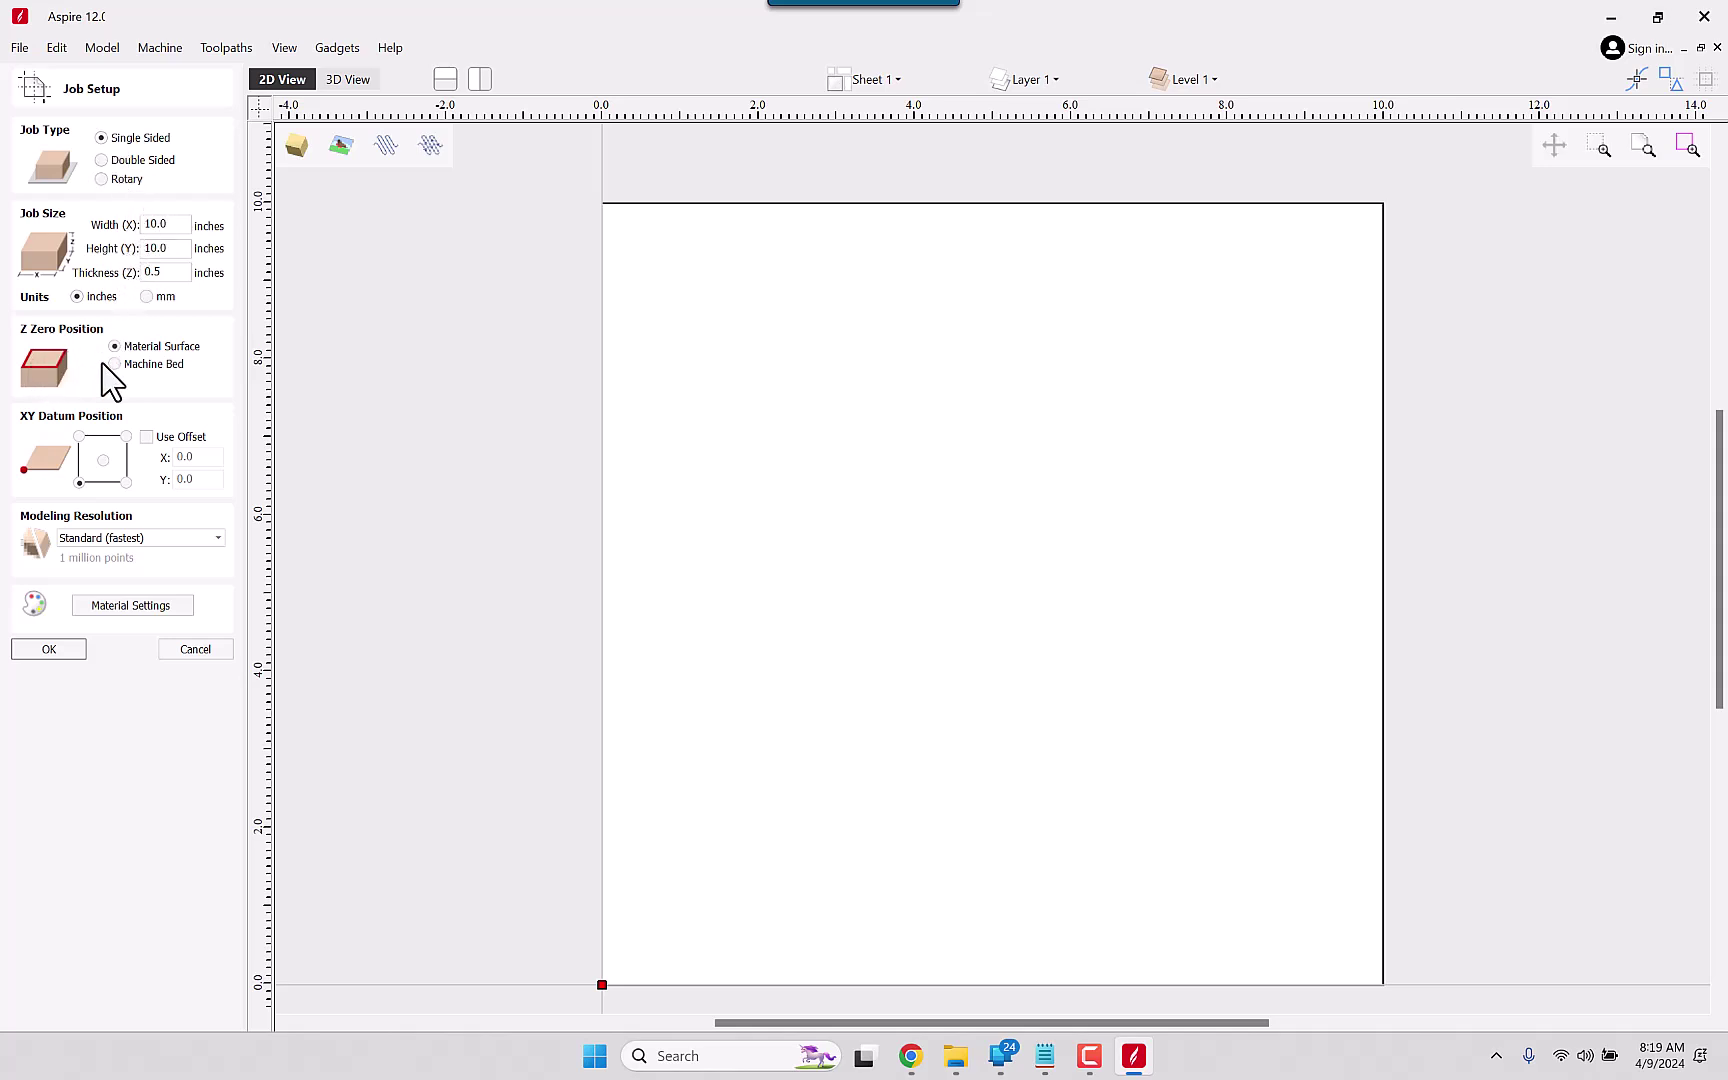
left_click(140, 367)
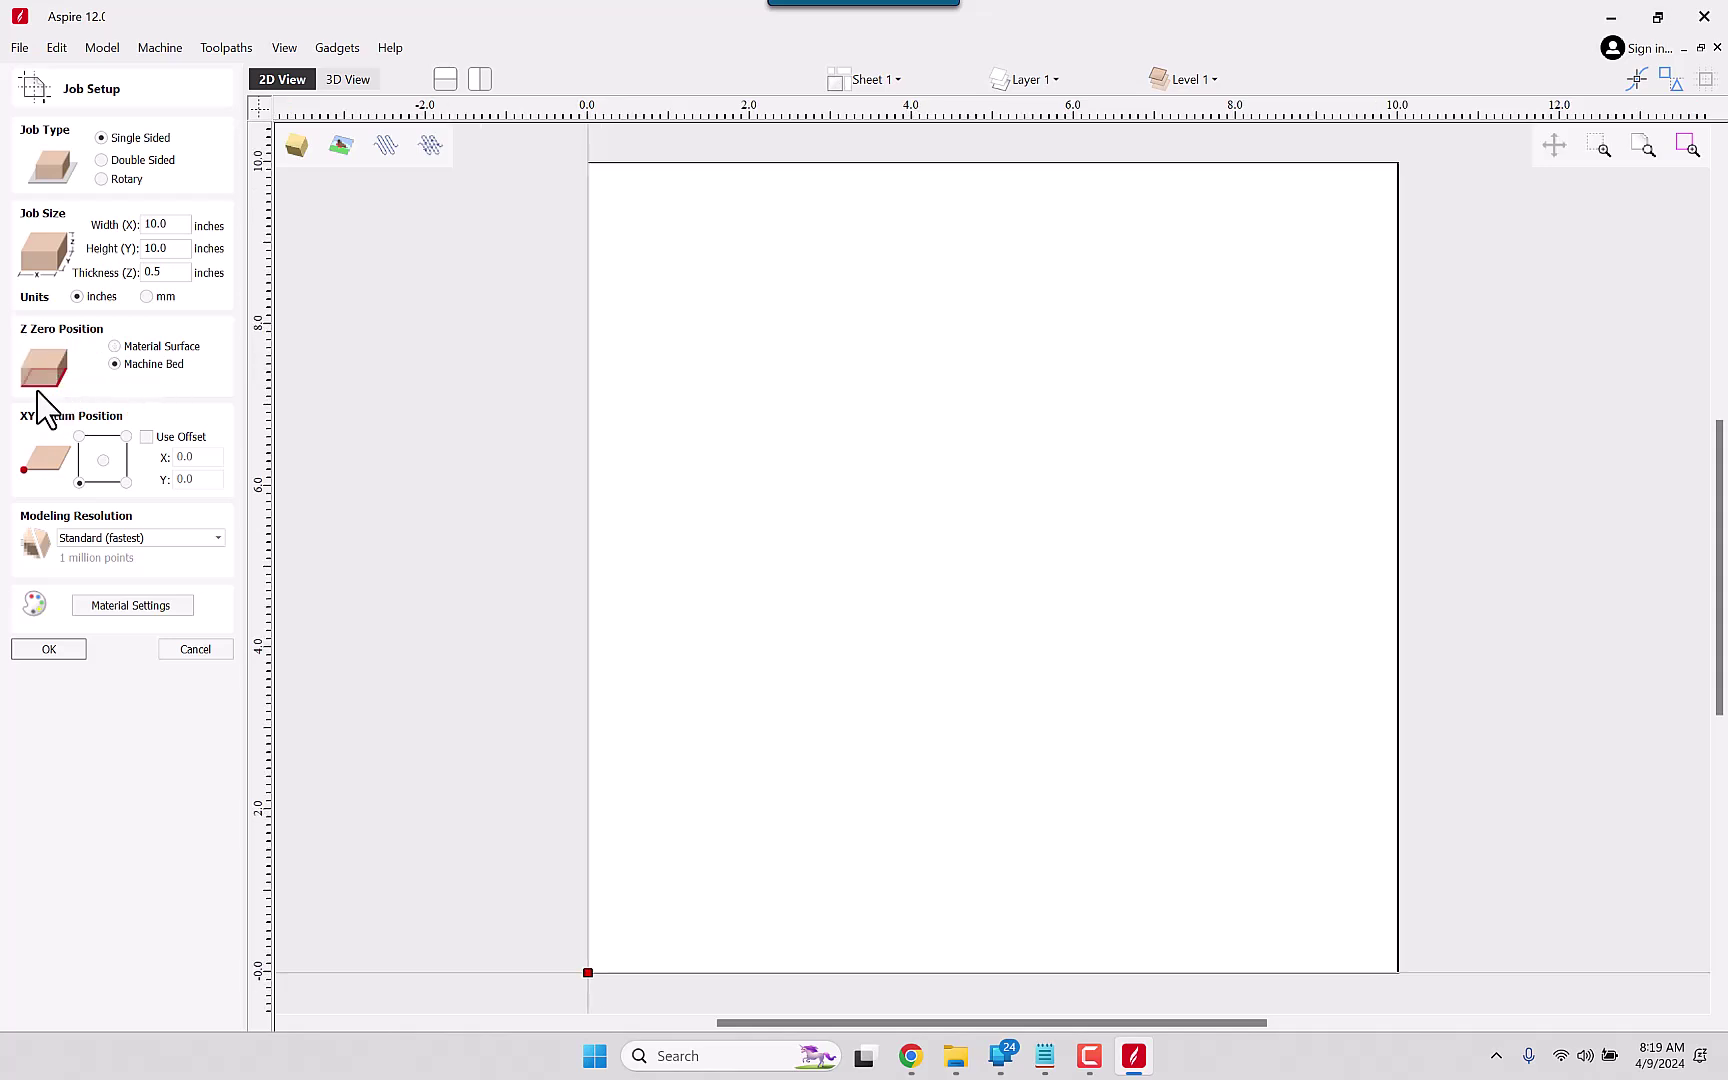
left_click(115, 347)
left_click(66, 652)
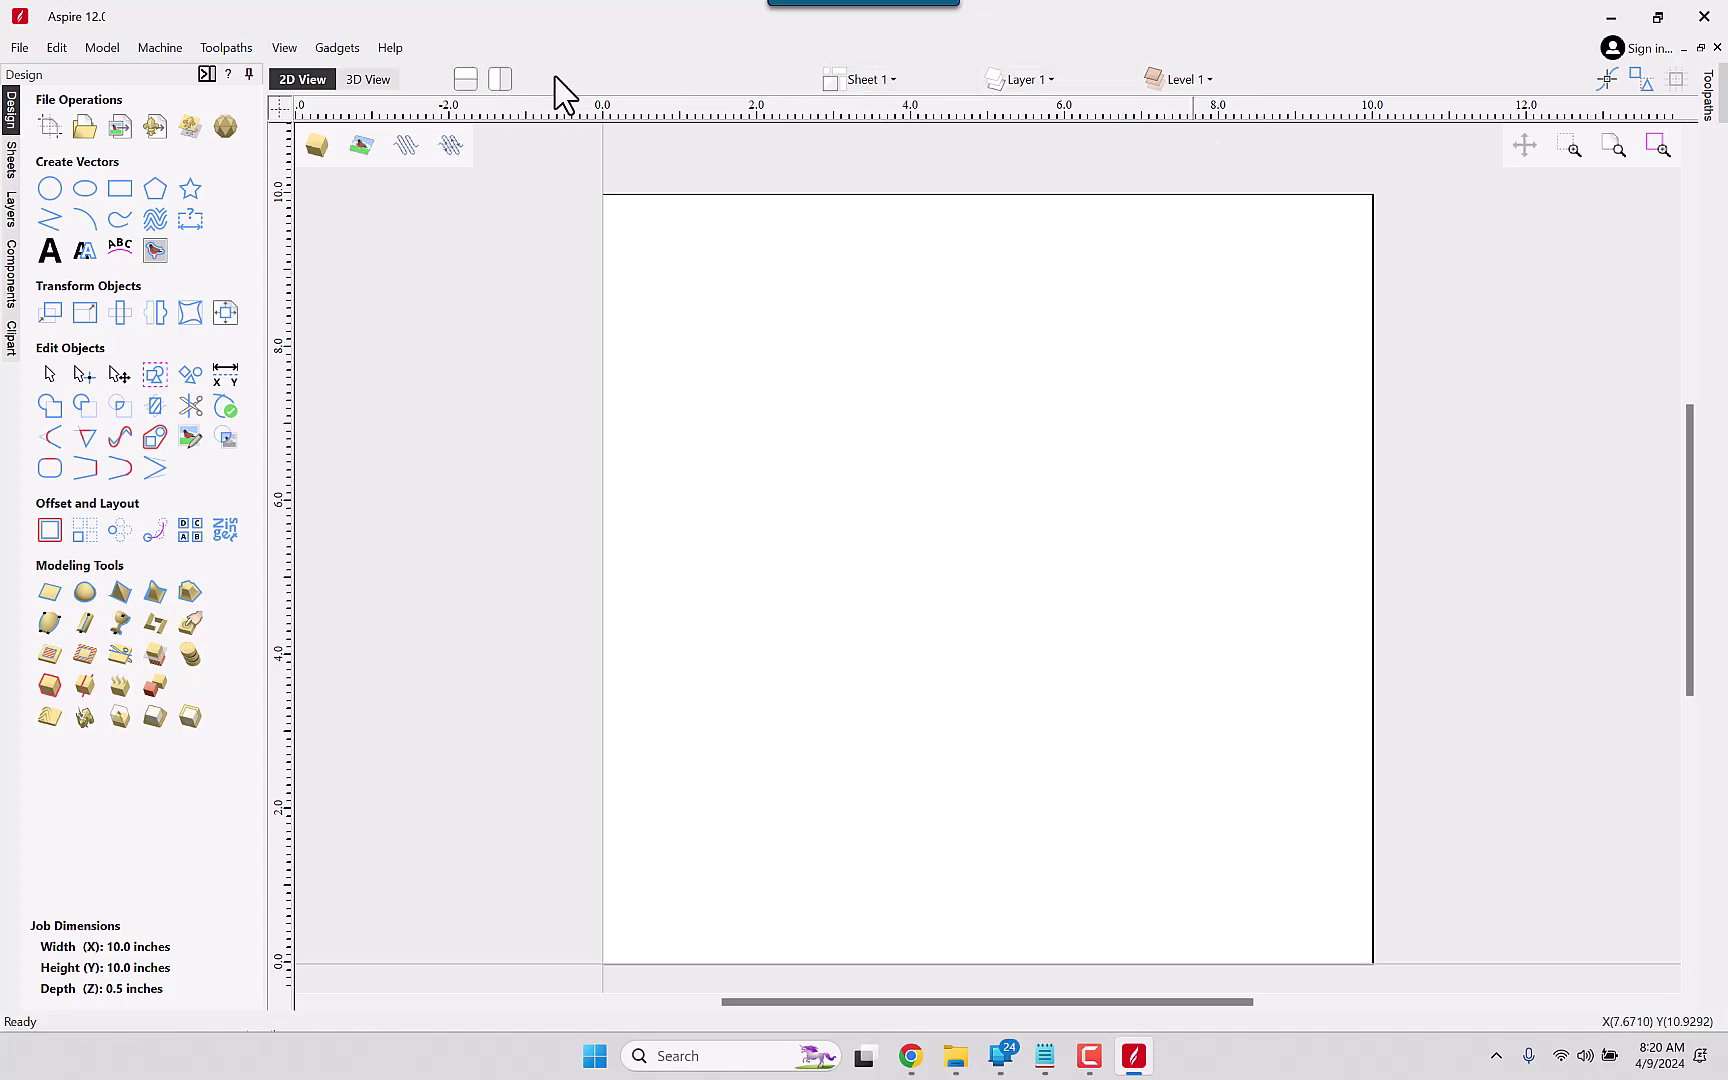
Step: Browse the Sheet, Layer and Level dropdown lists in the top toolbar
left_click(900, 85)
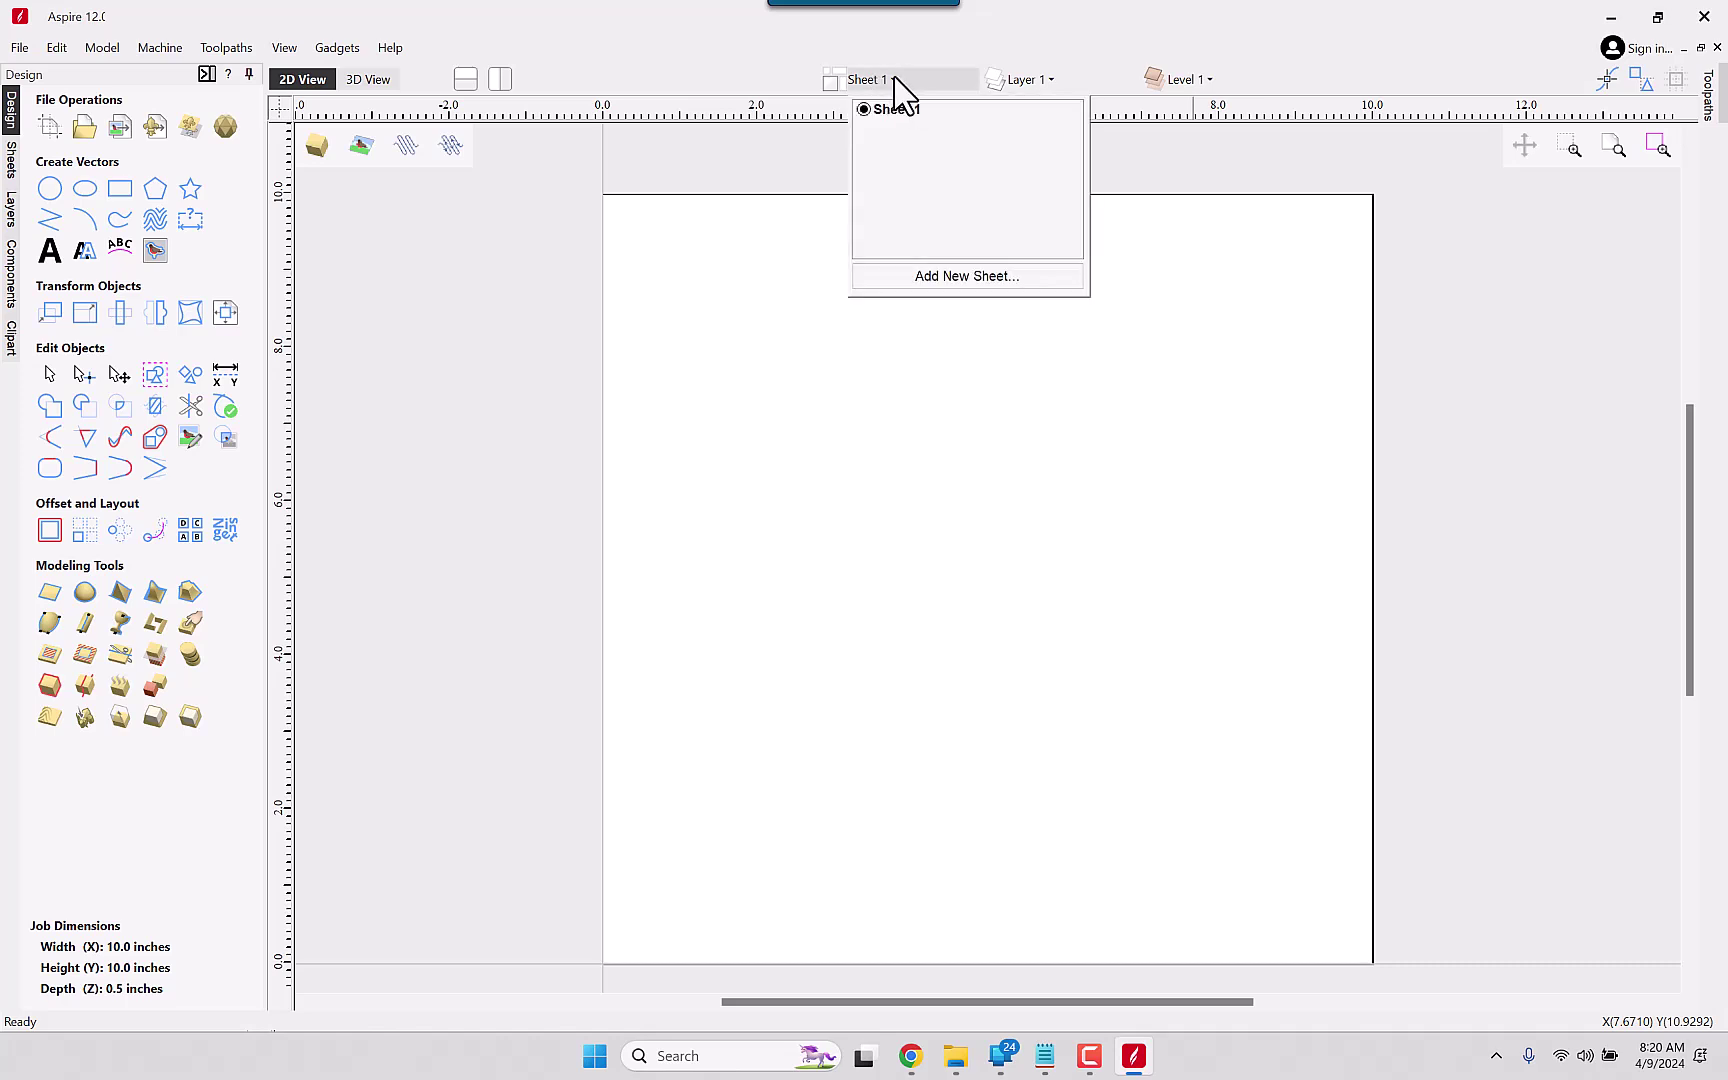
left_click(902, 85)
left_click(902, 85)
left_click(1373, 85)
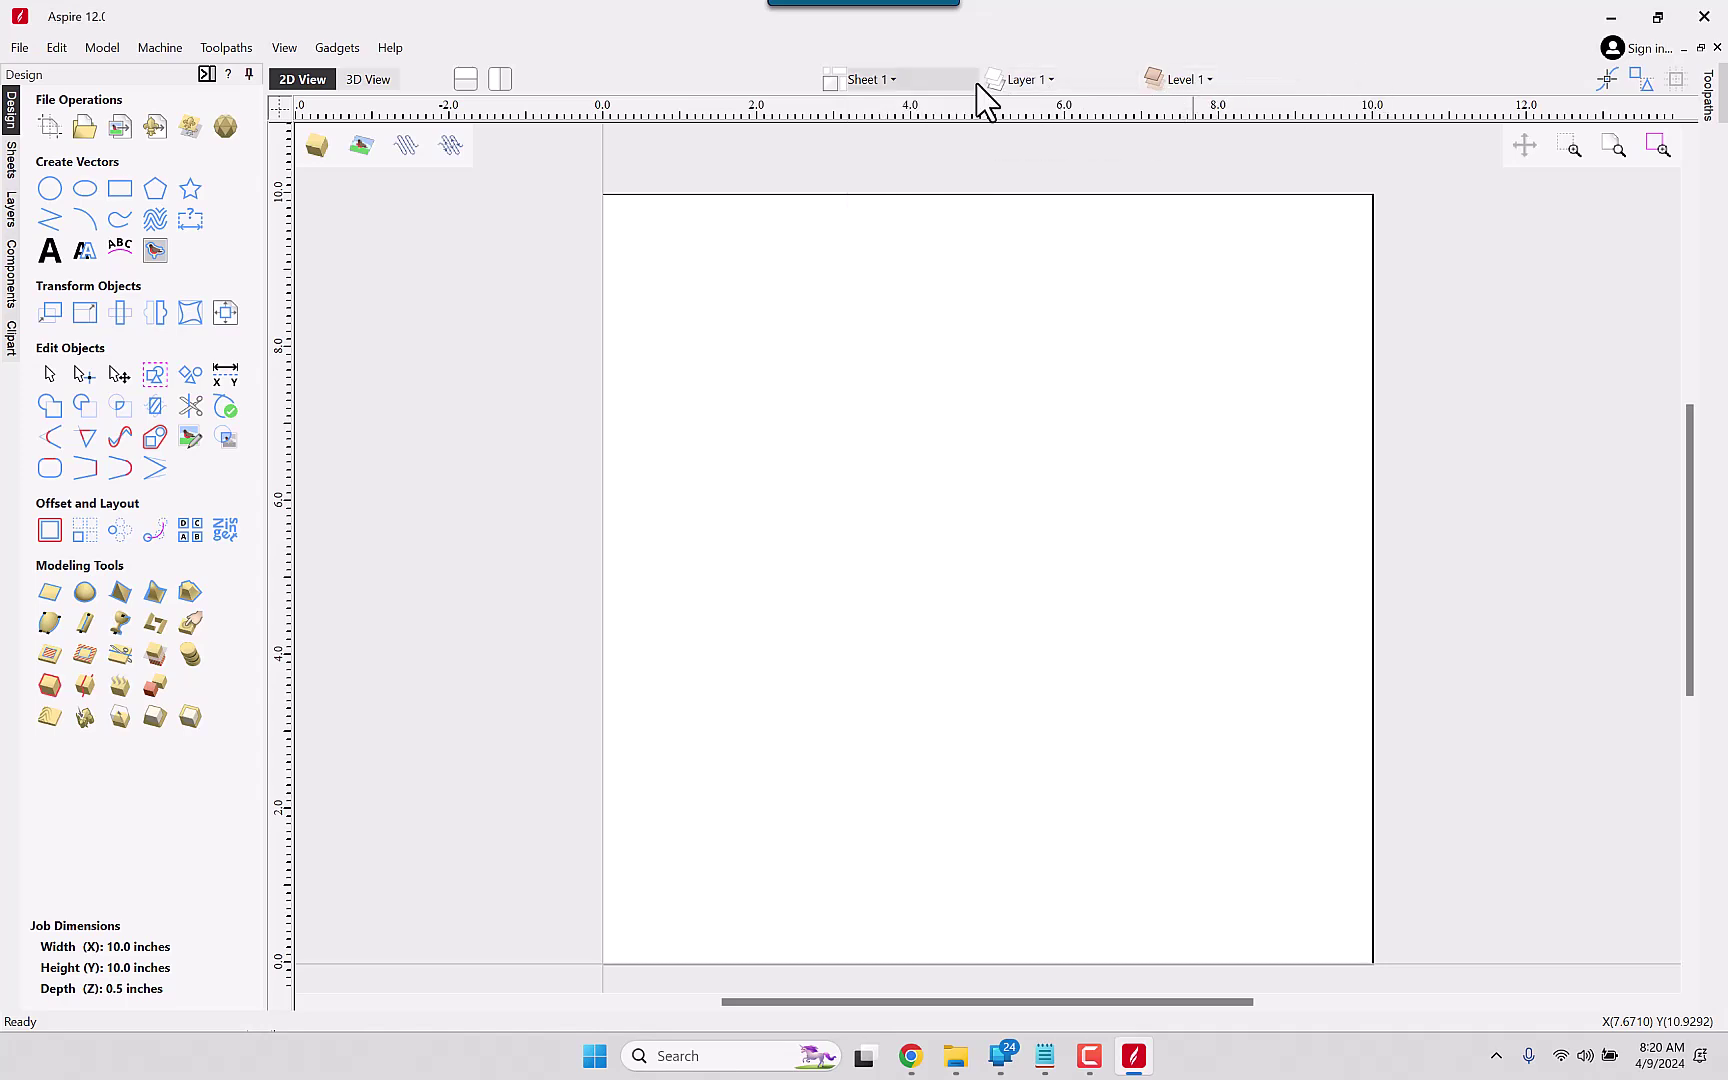
left_click(1053, 97)
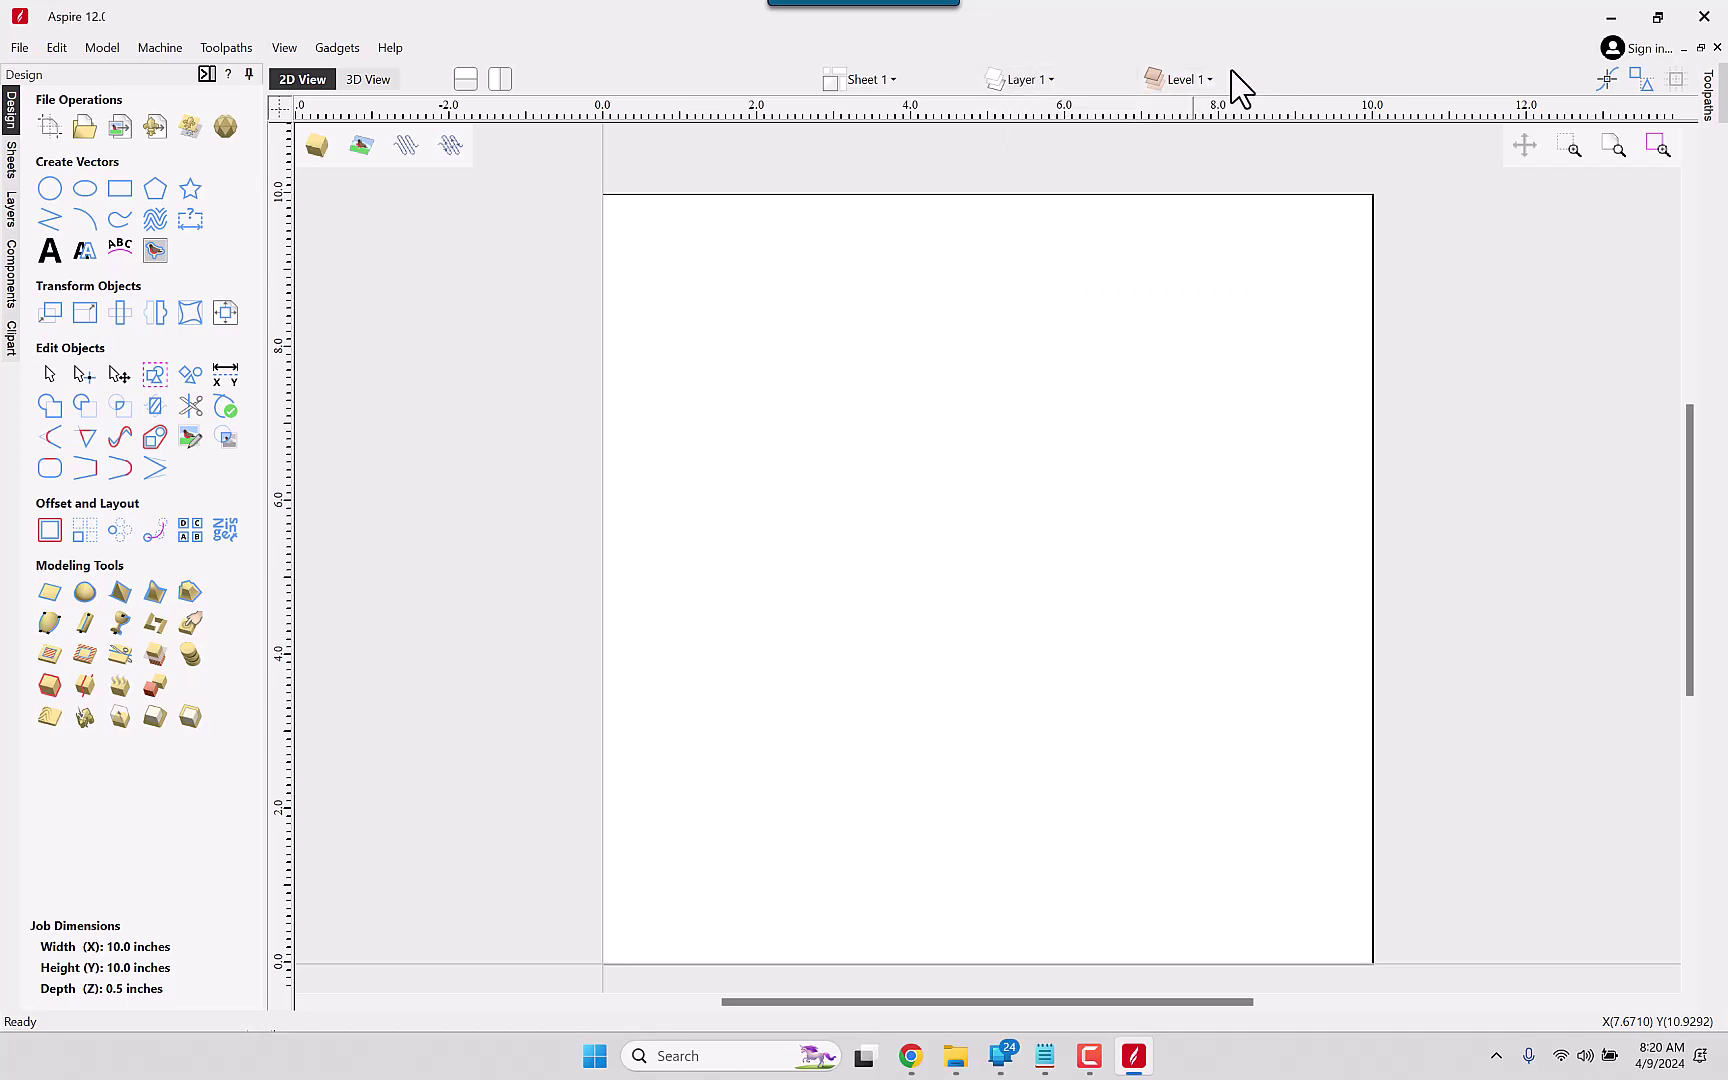
left_click(1195, 88)
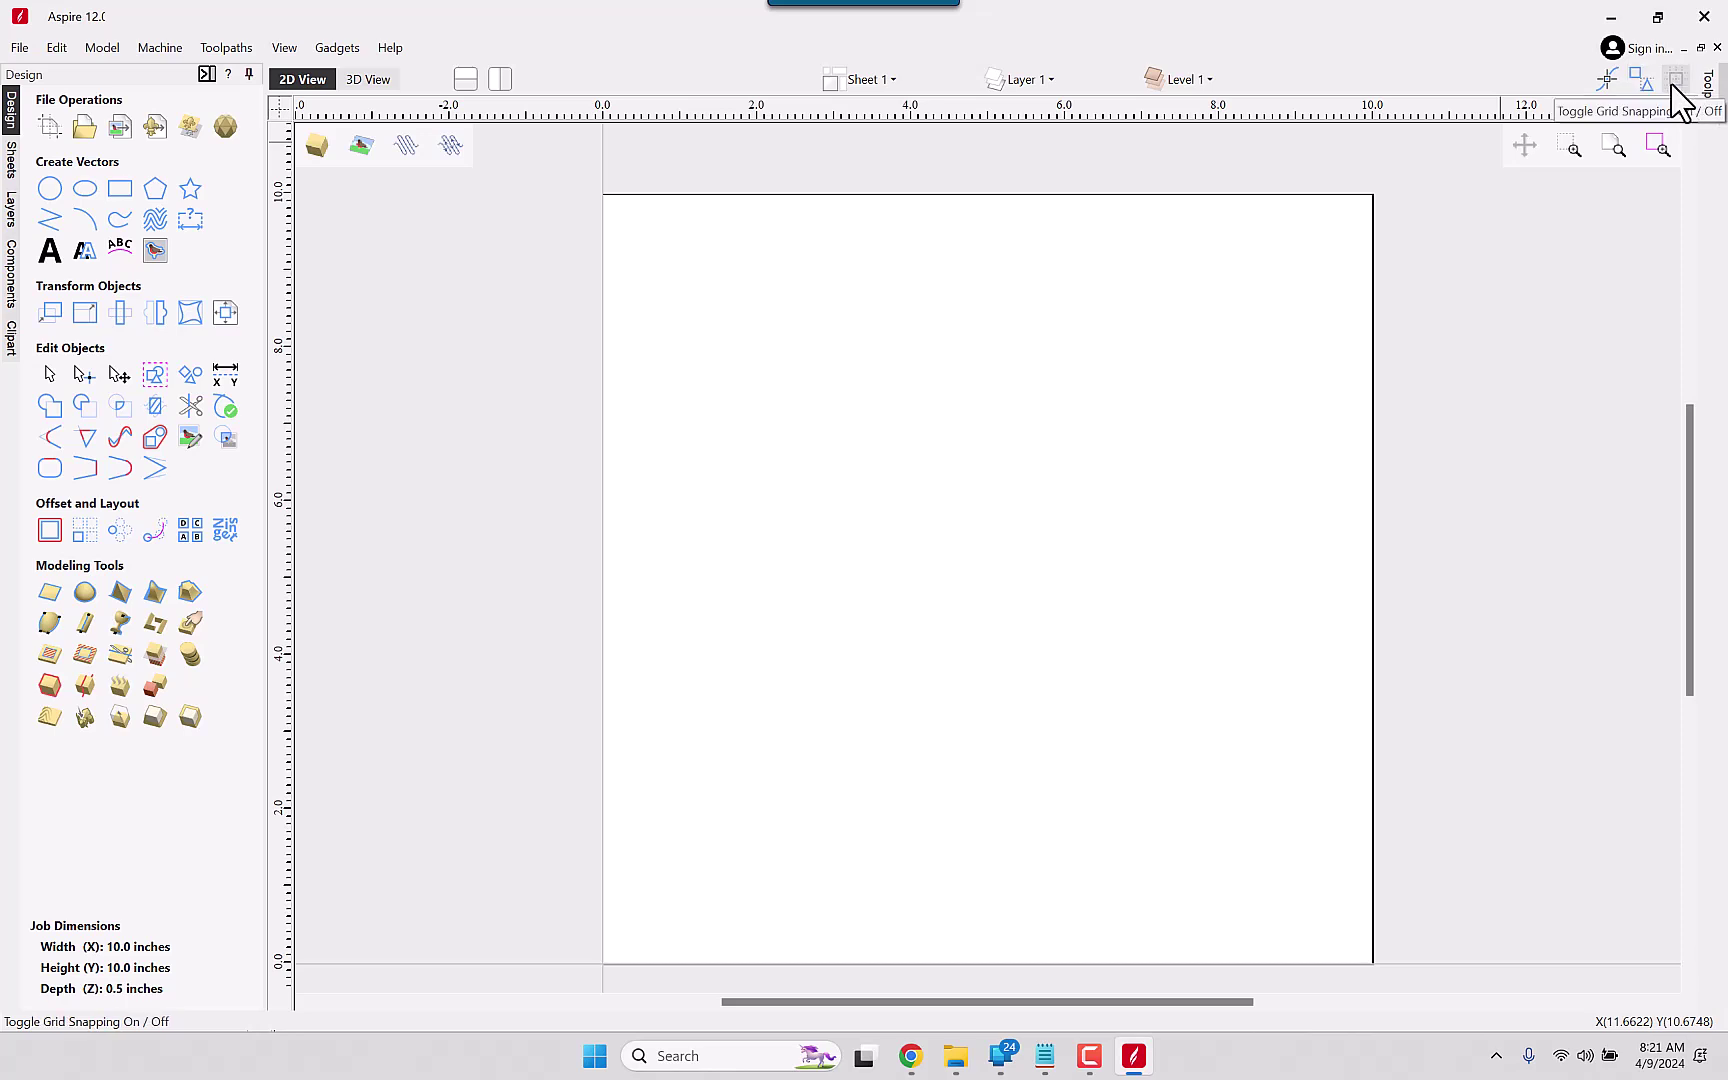
left_click(1638, 78)
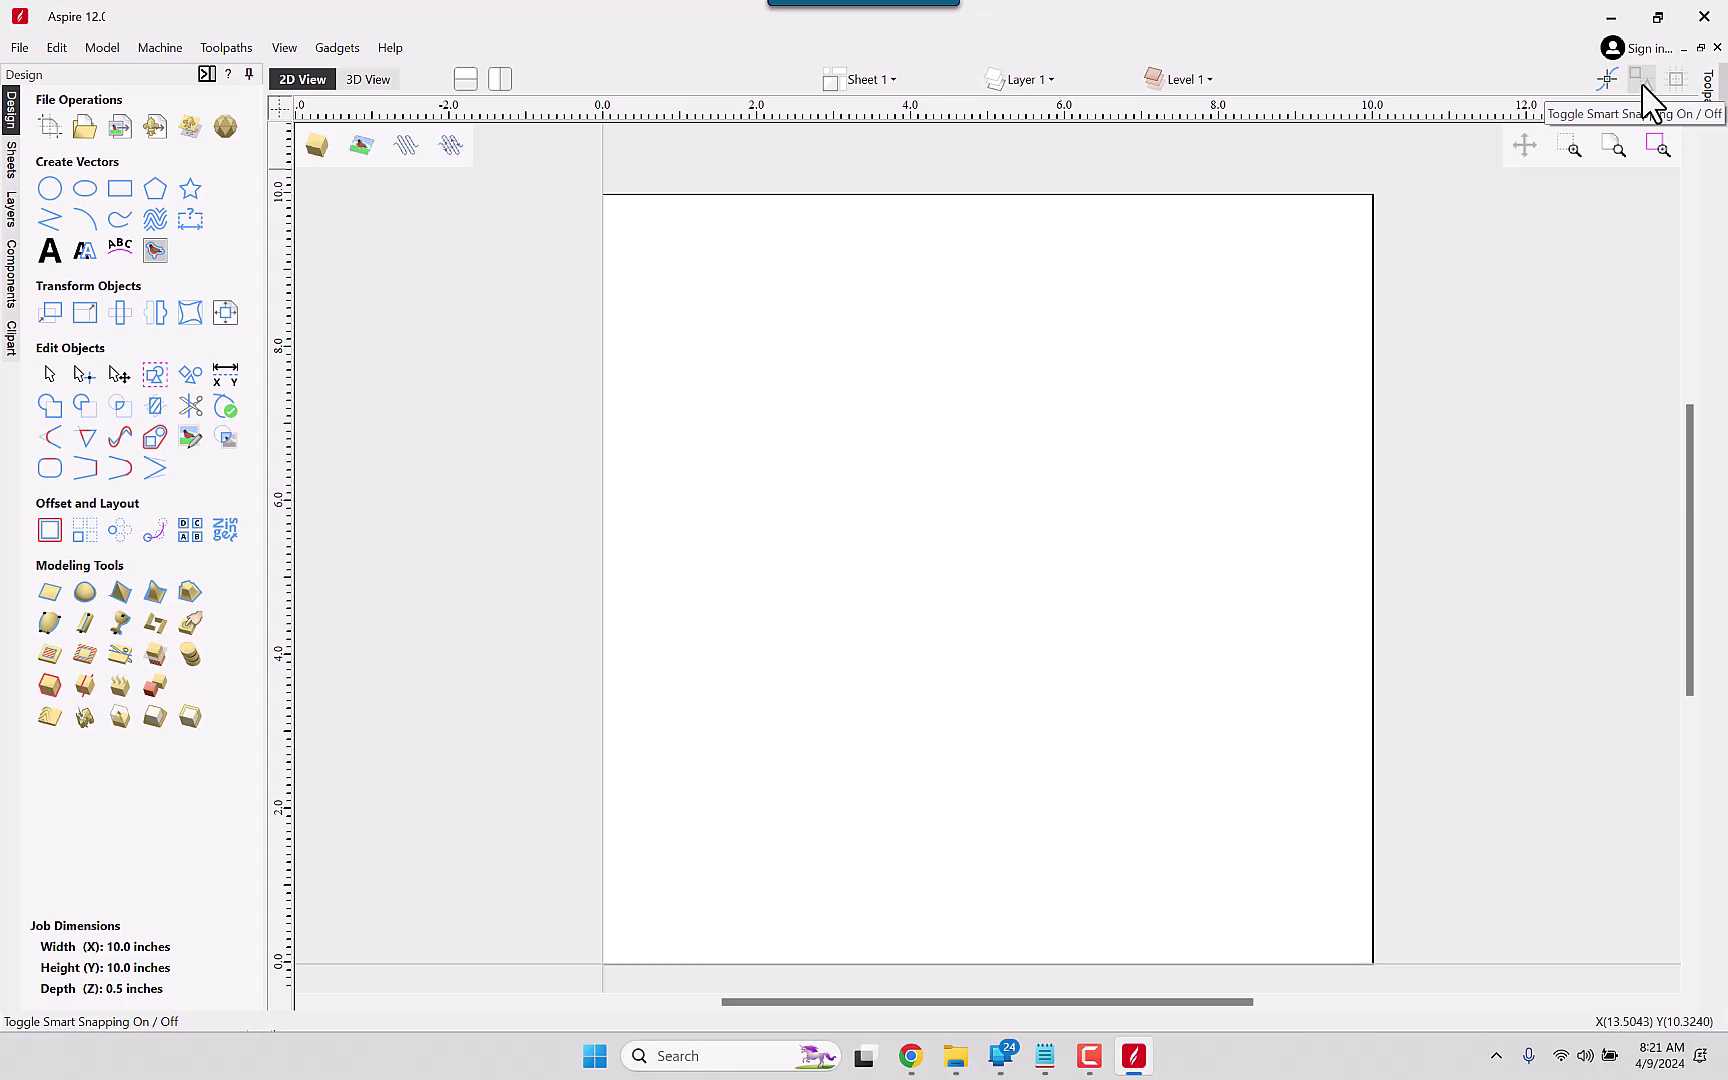
left_click(1641, 85)
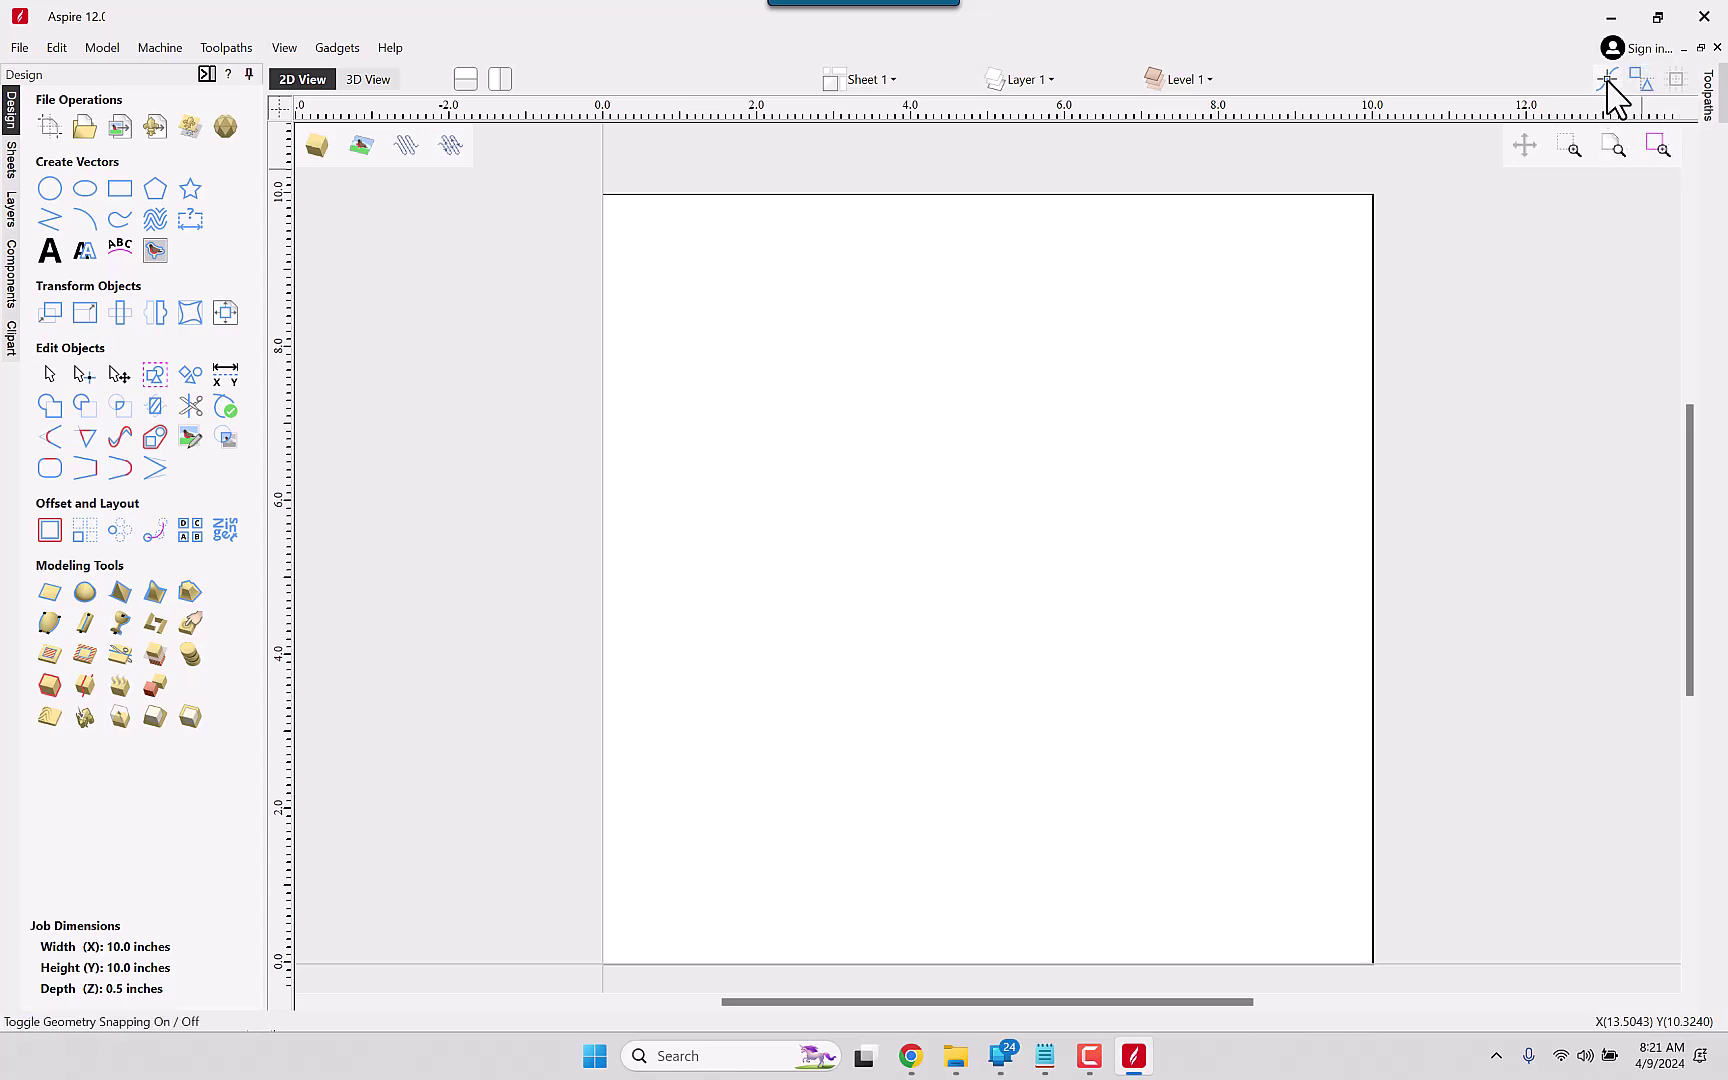
left_click(1606, 80)
left_click(1606, 80)
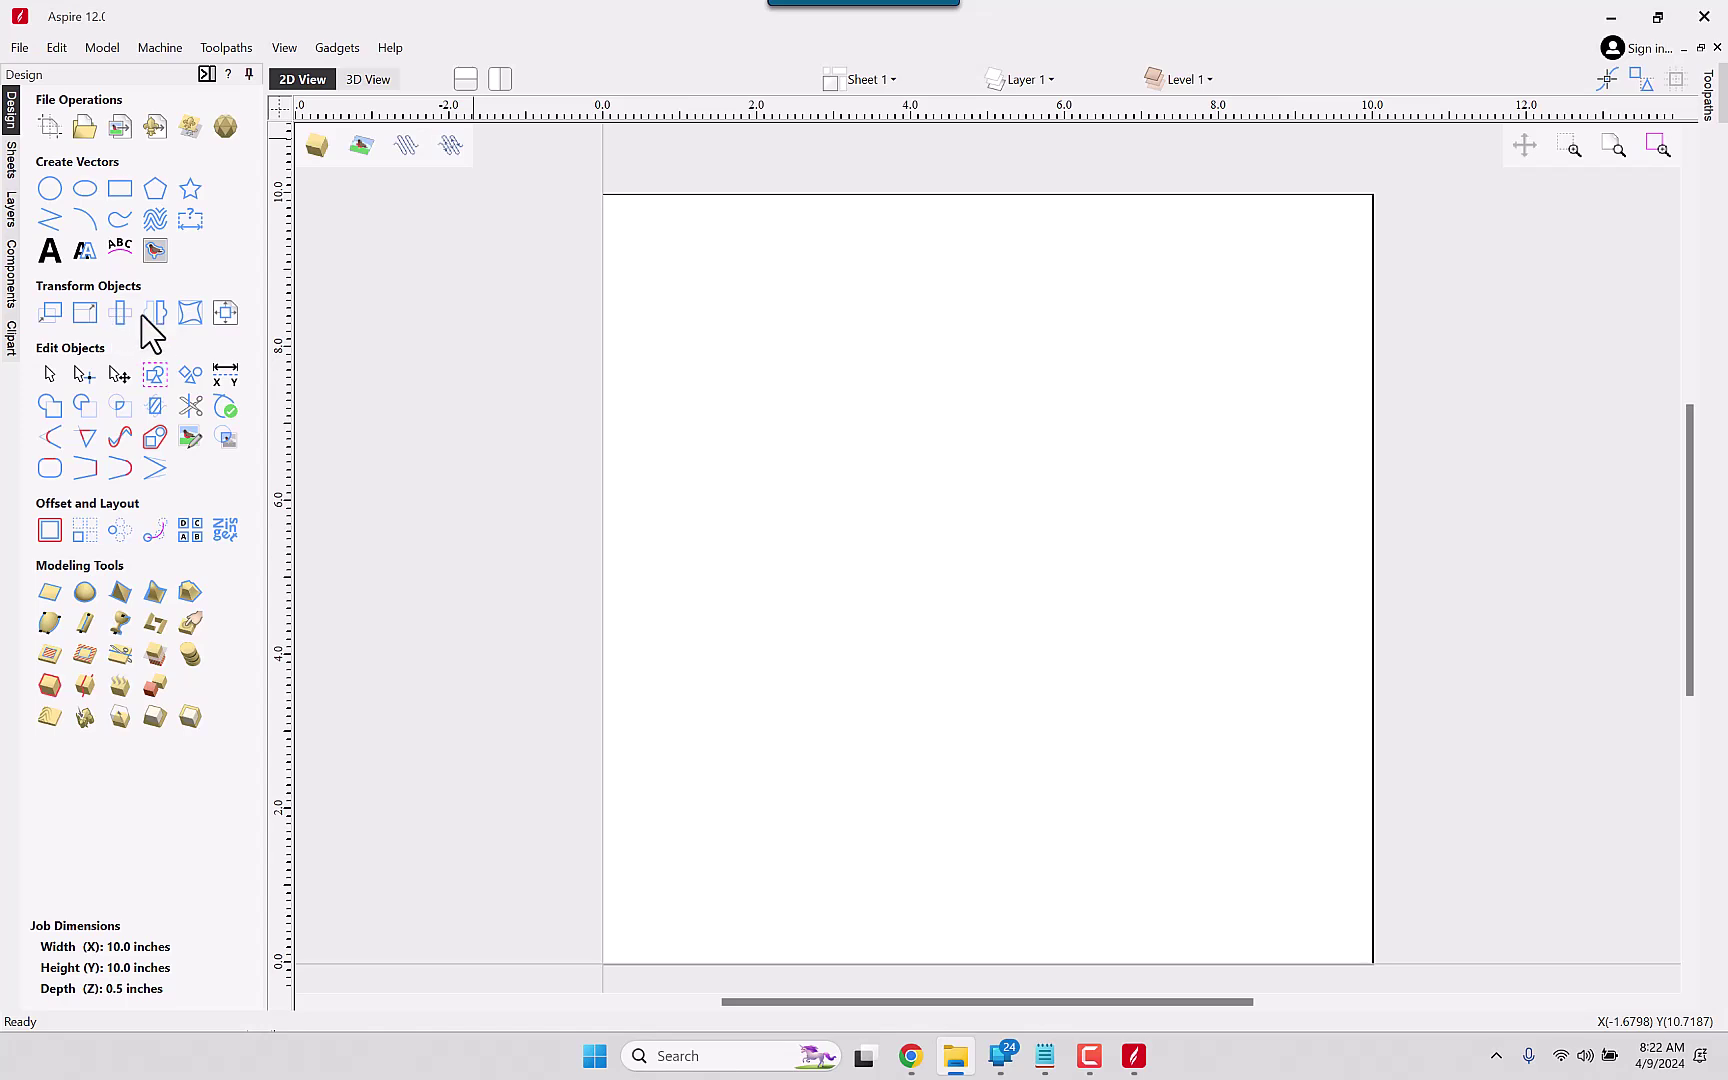
Step: Open Alignment Tools from the Transform Objects group
left_click(224, 316)
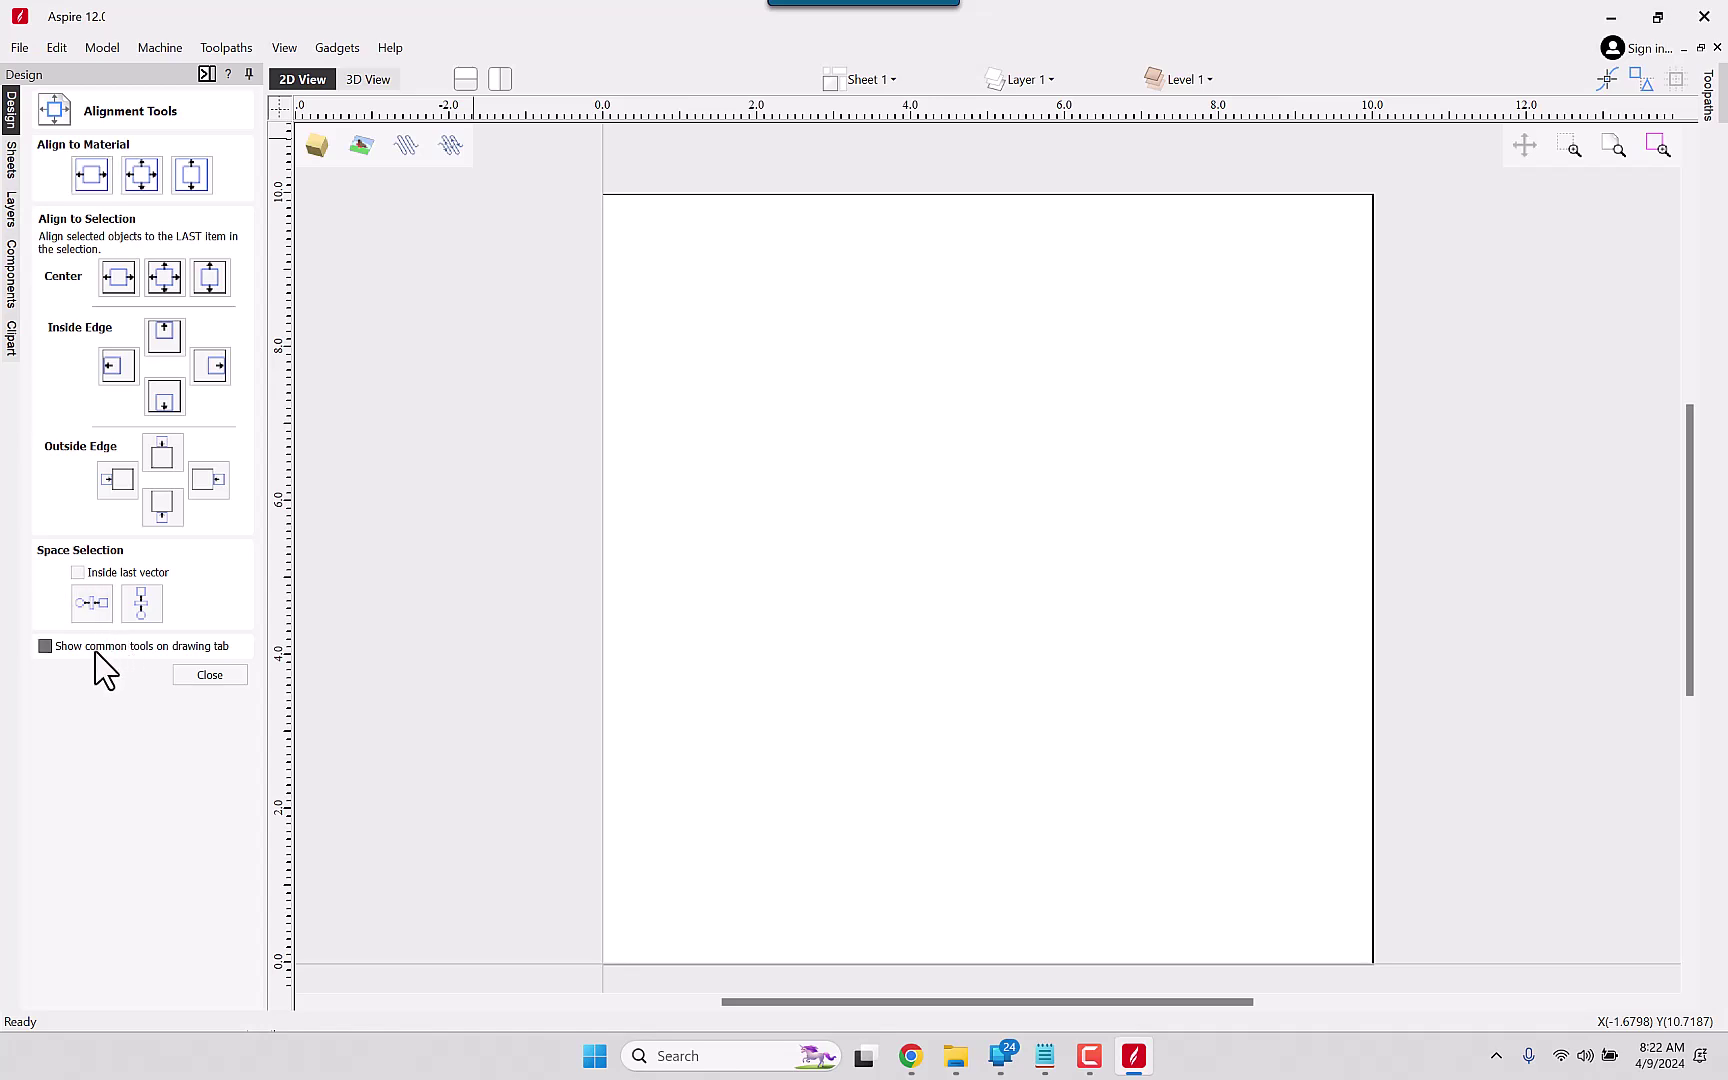
Step: Close Alignment Tools with common tools shown on the drawing tab
left_click(210, 676)
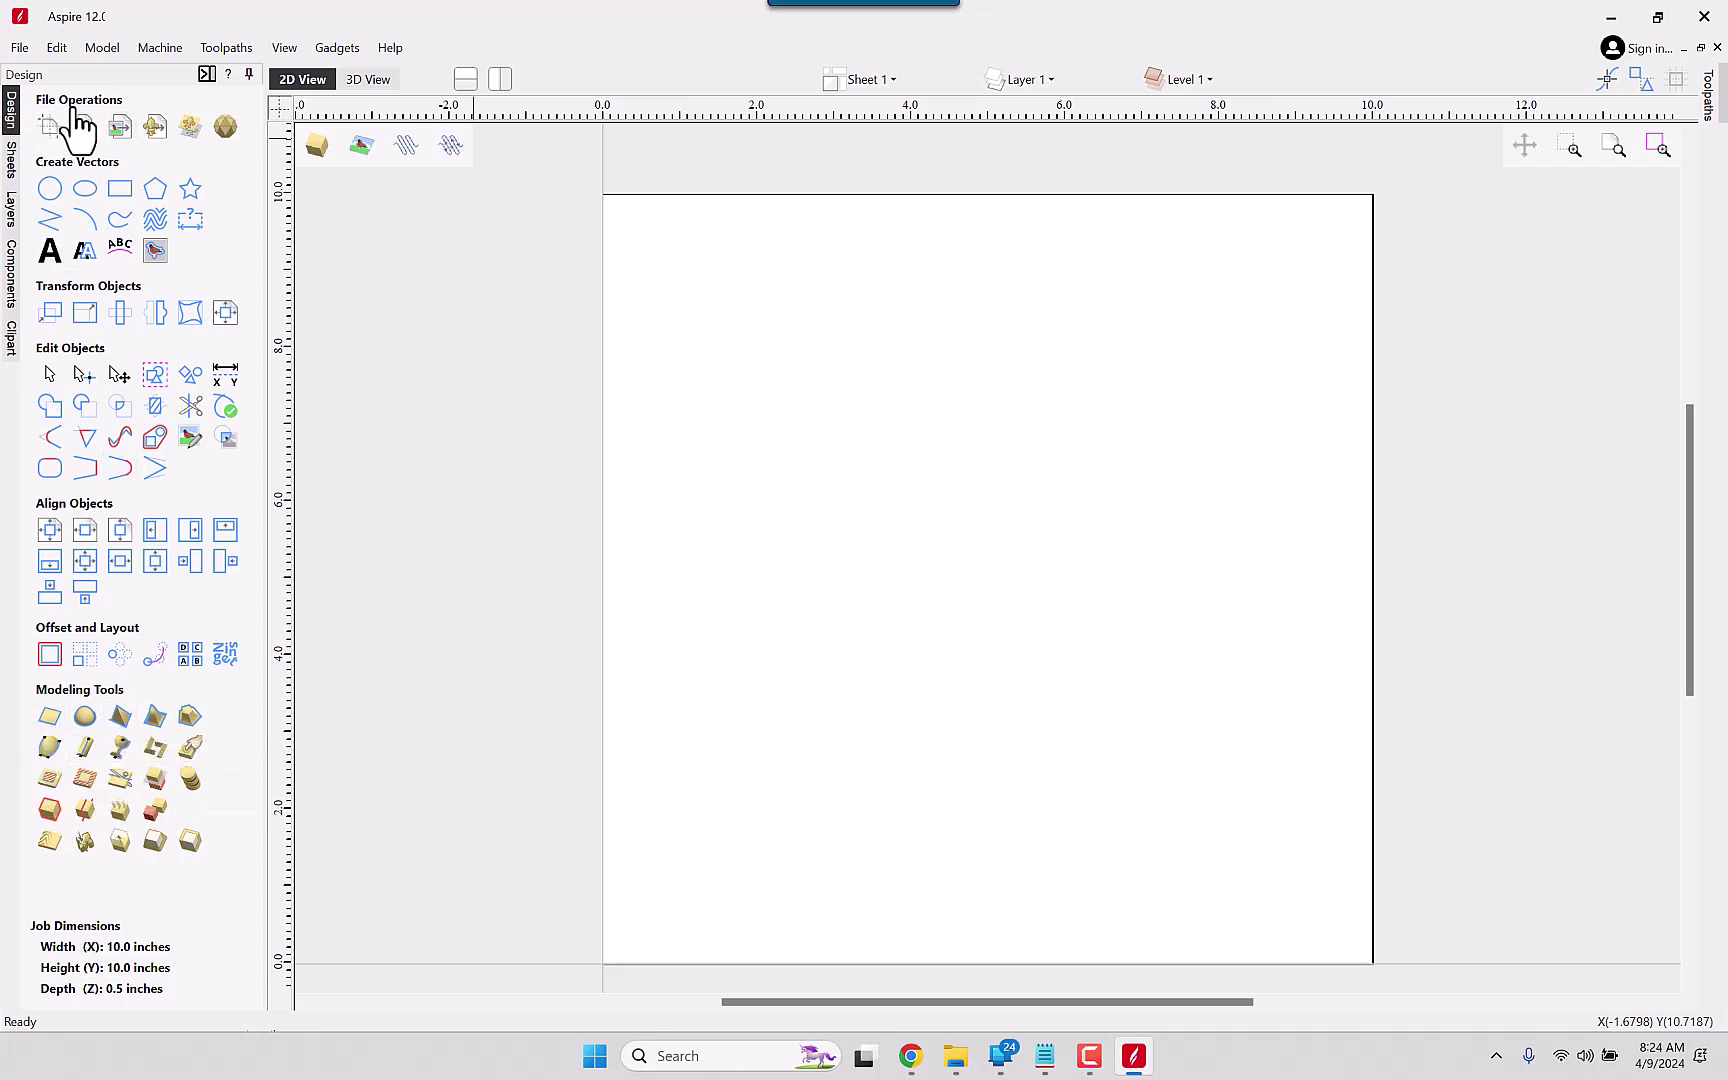
left_click(12, 168)
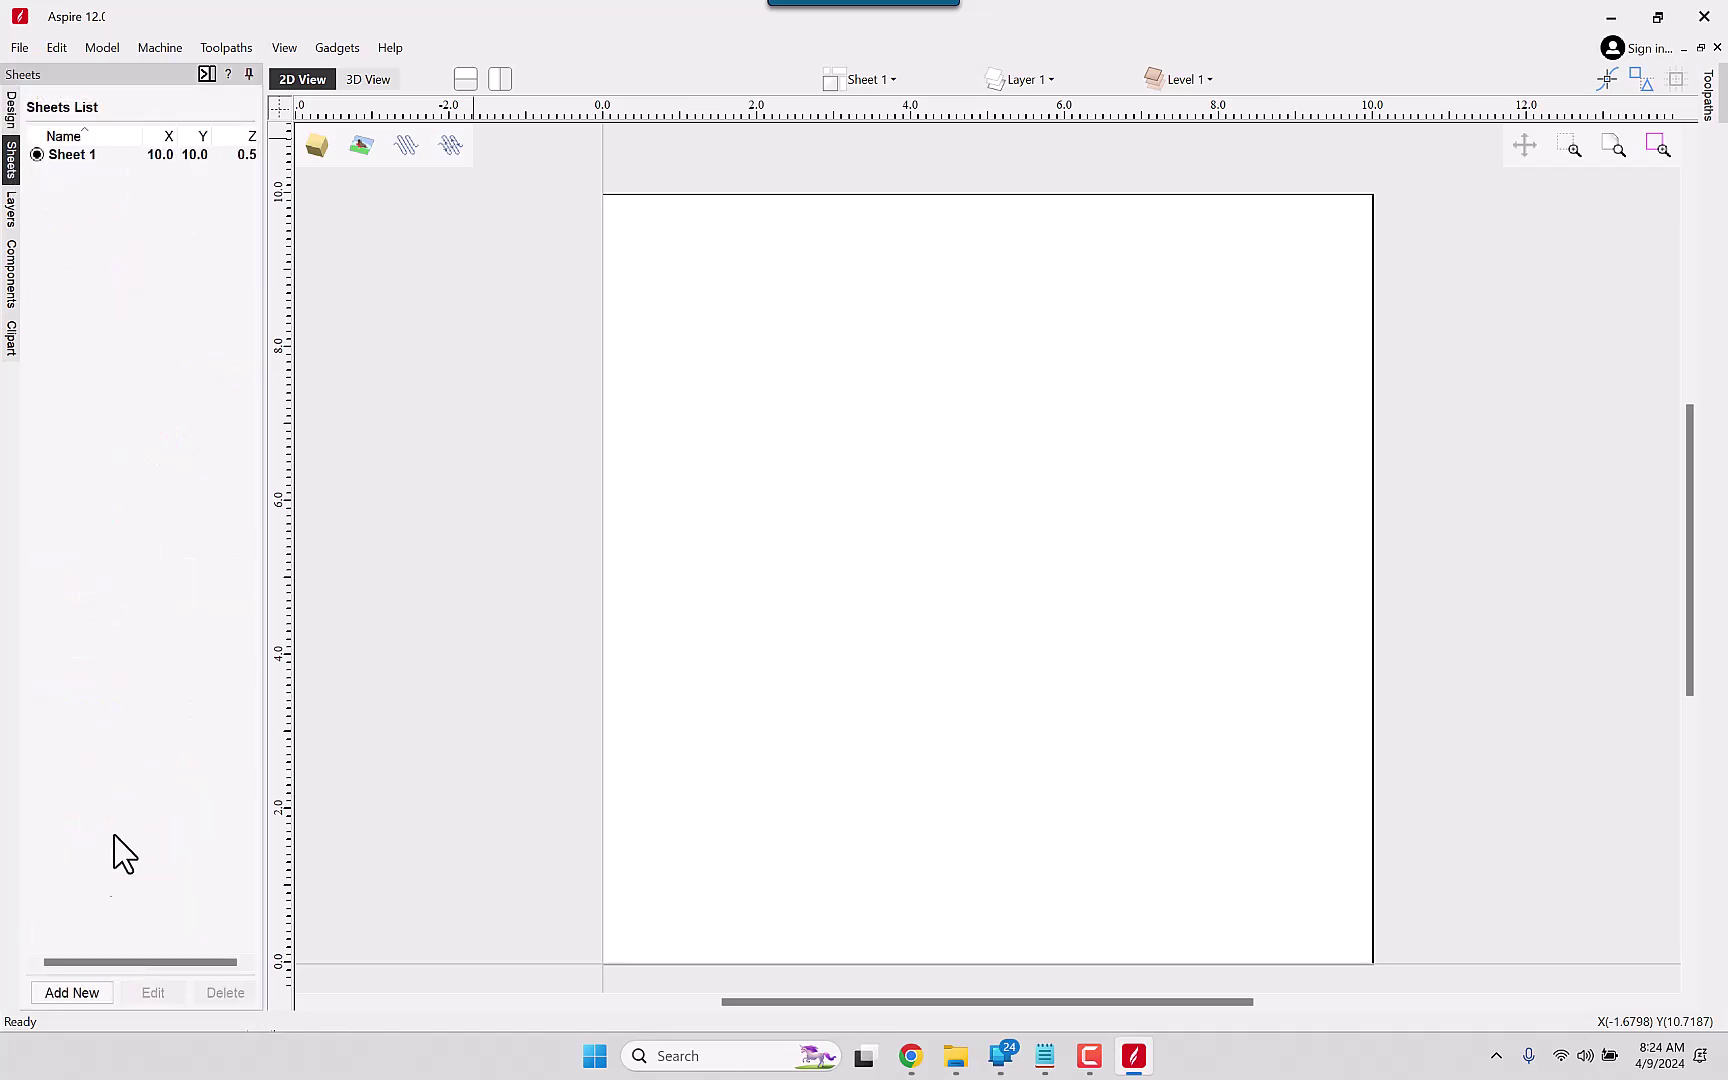
left_click(13, 208)
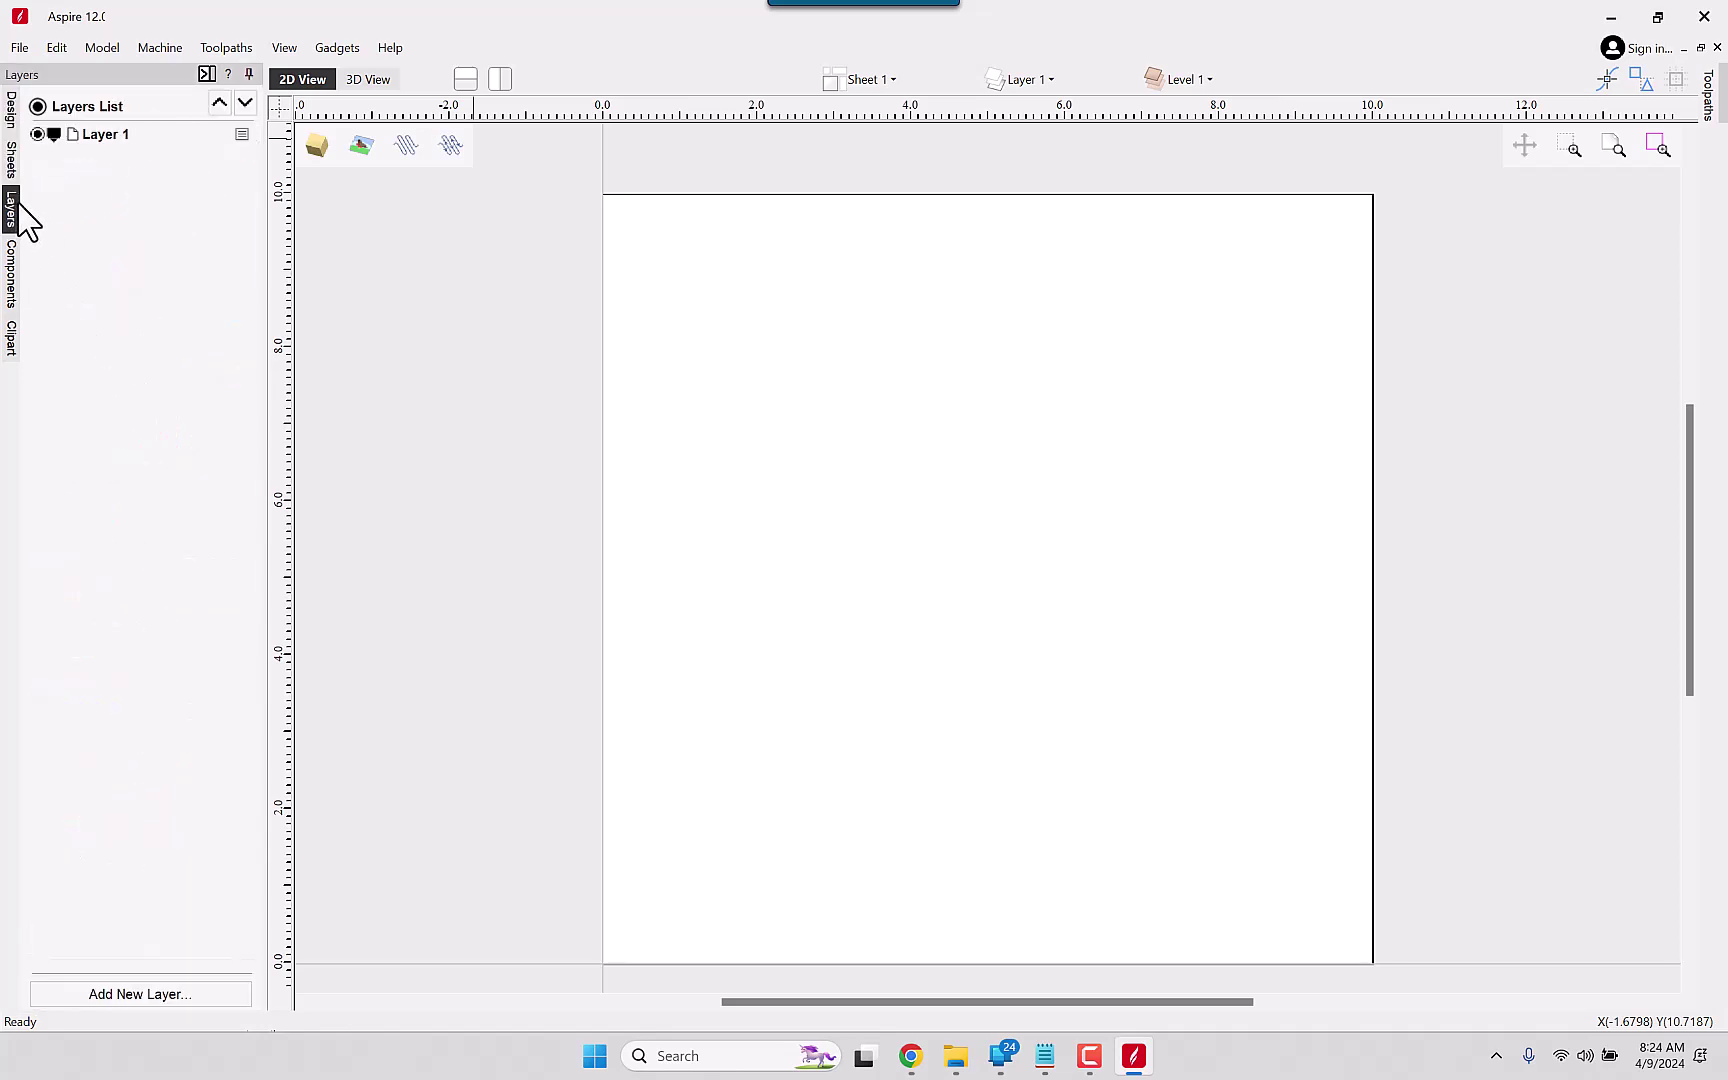
left_click(242, 133)
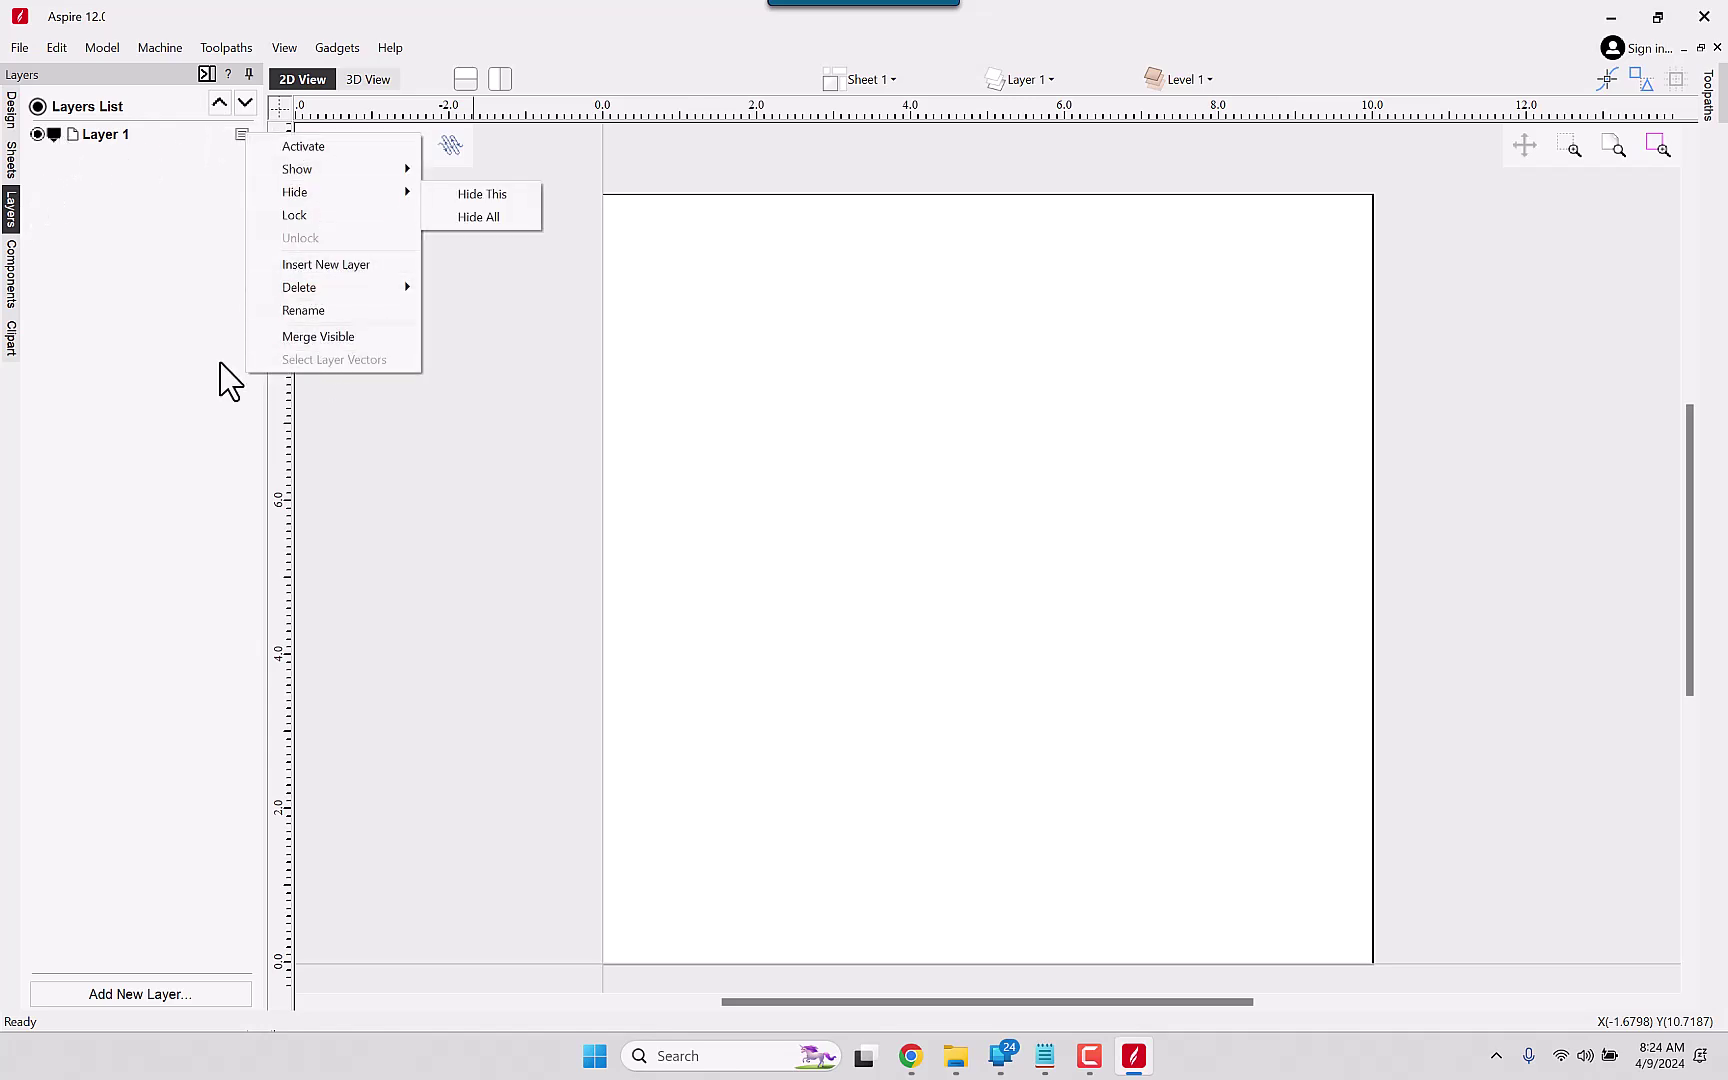
left_click(165, 370)
left_click(12, 280)
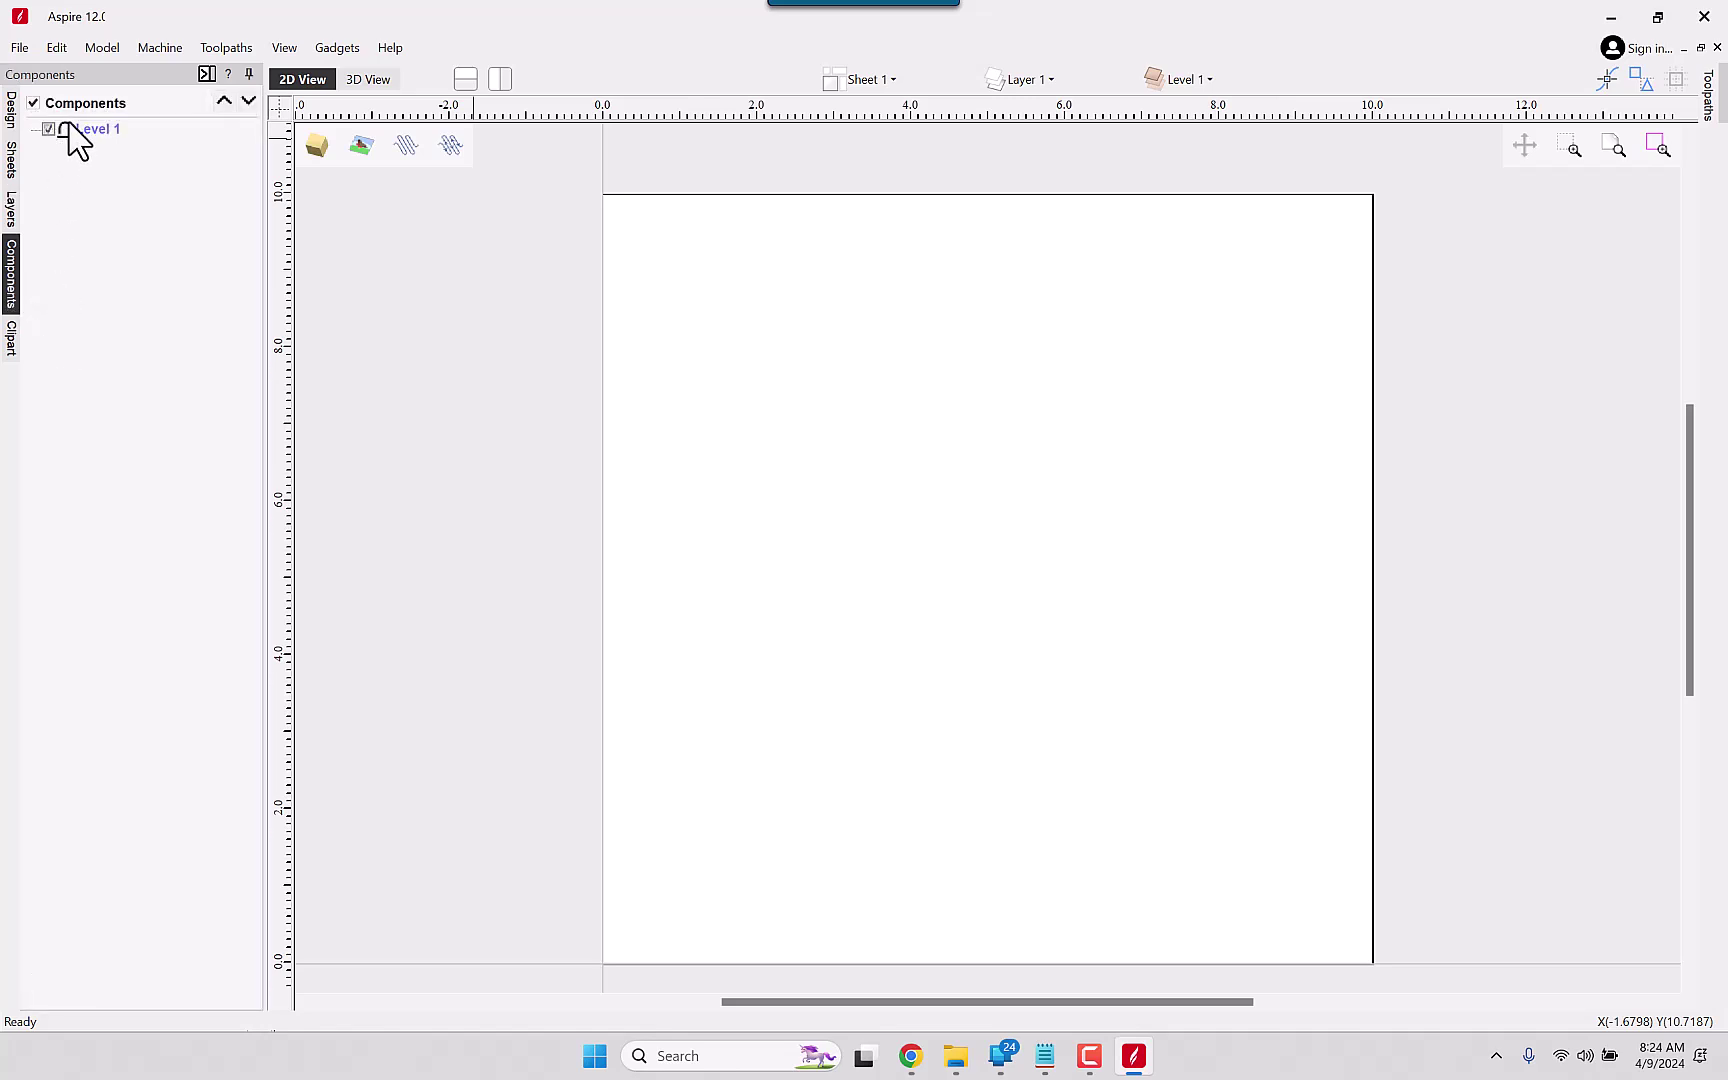
left_click(1212, 82)
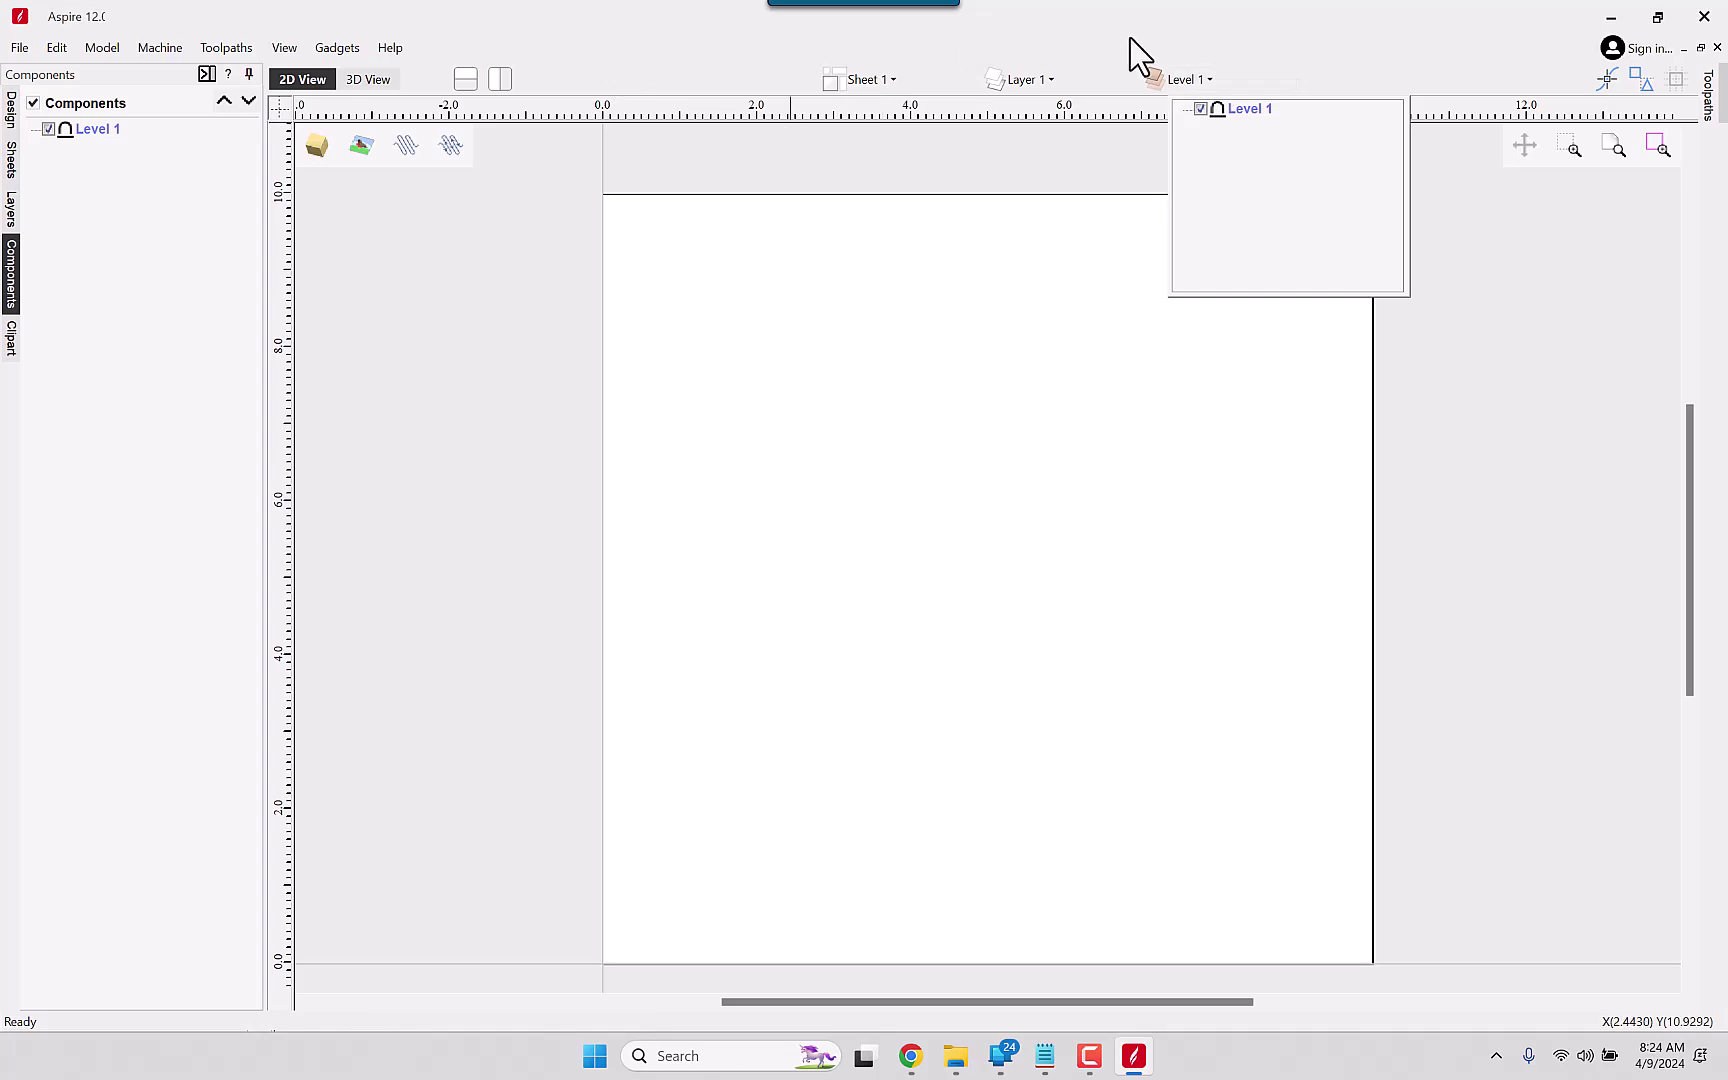
left_click(89, 355)
left_click(11, 340)
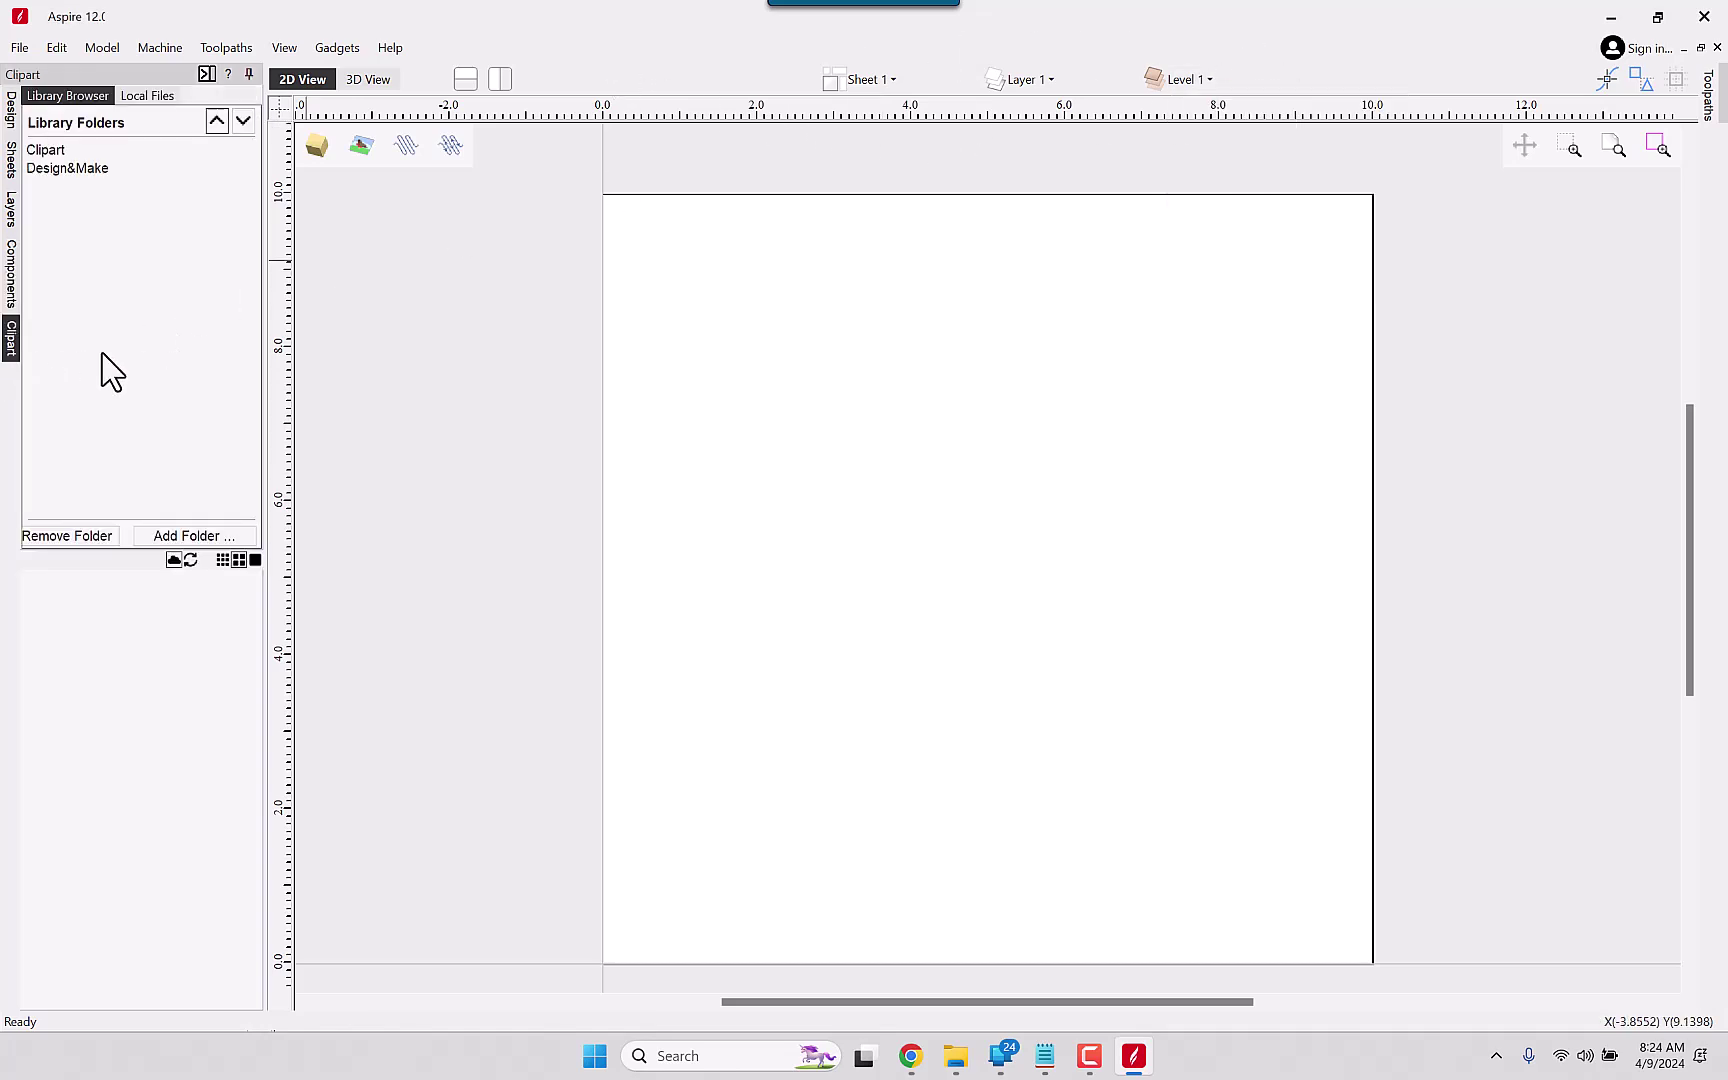
left_click(11, 110)
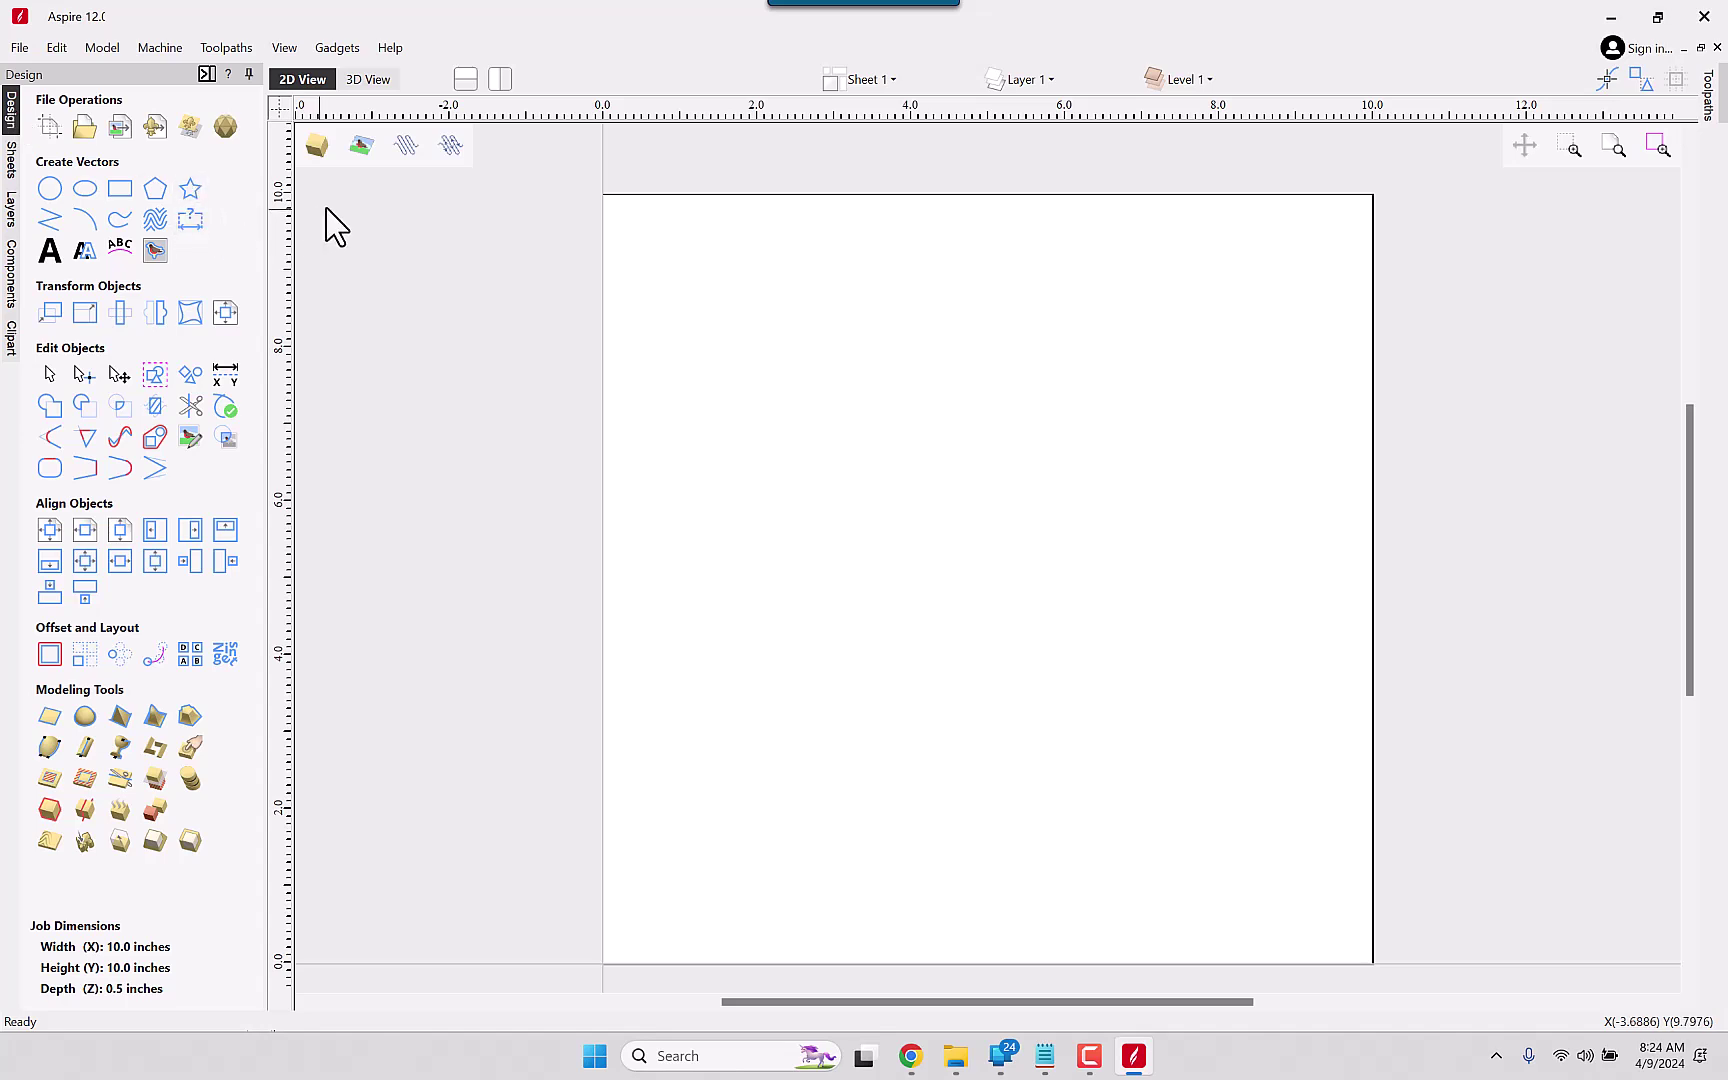
Step: Draw a 5.2 × 3.2 inch rectangle in the middle of the sheet
left_click(120, 200)
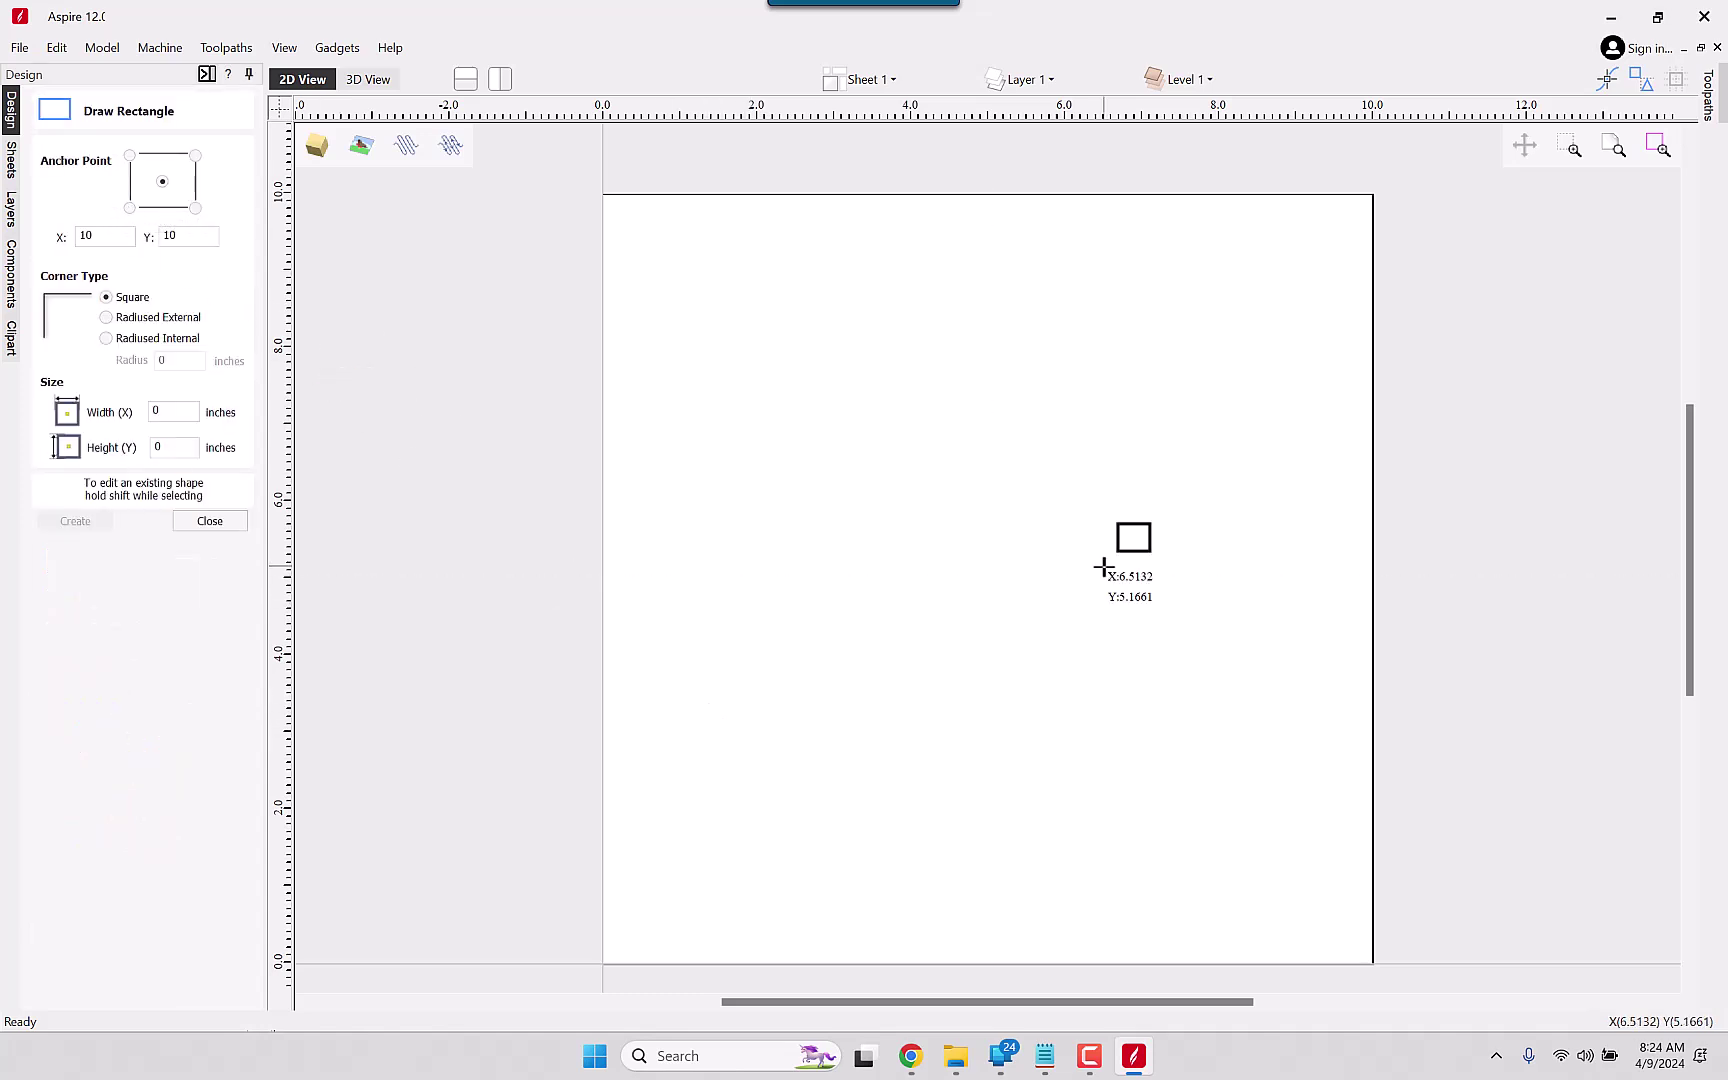
left_click_drag(732, 488, 1133, 735)
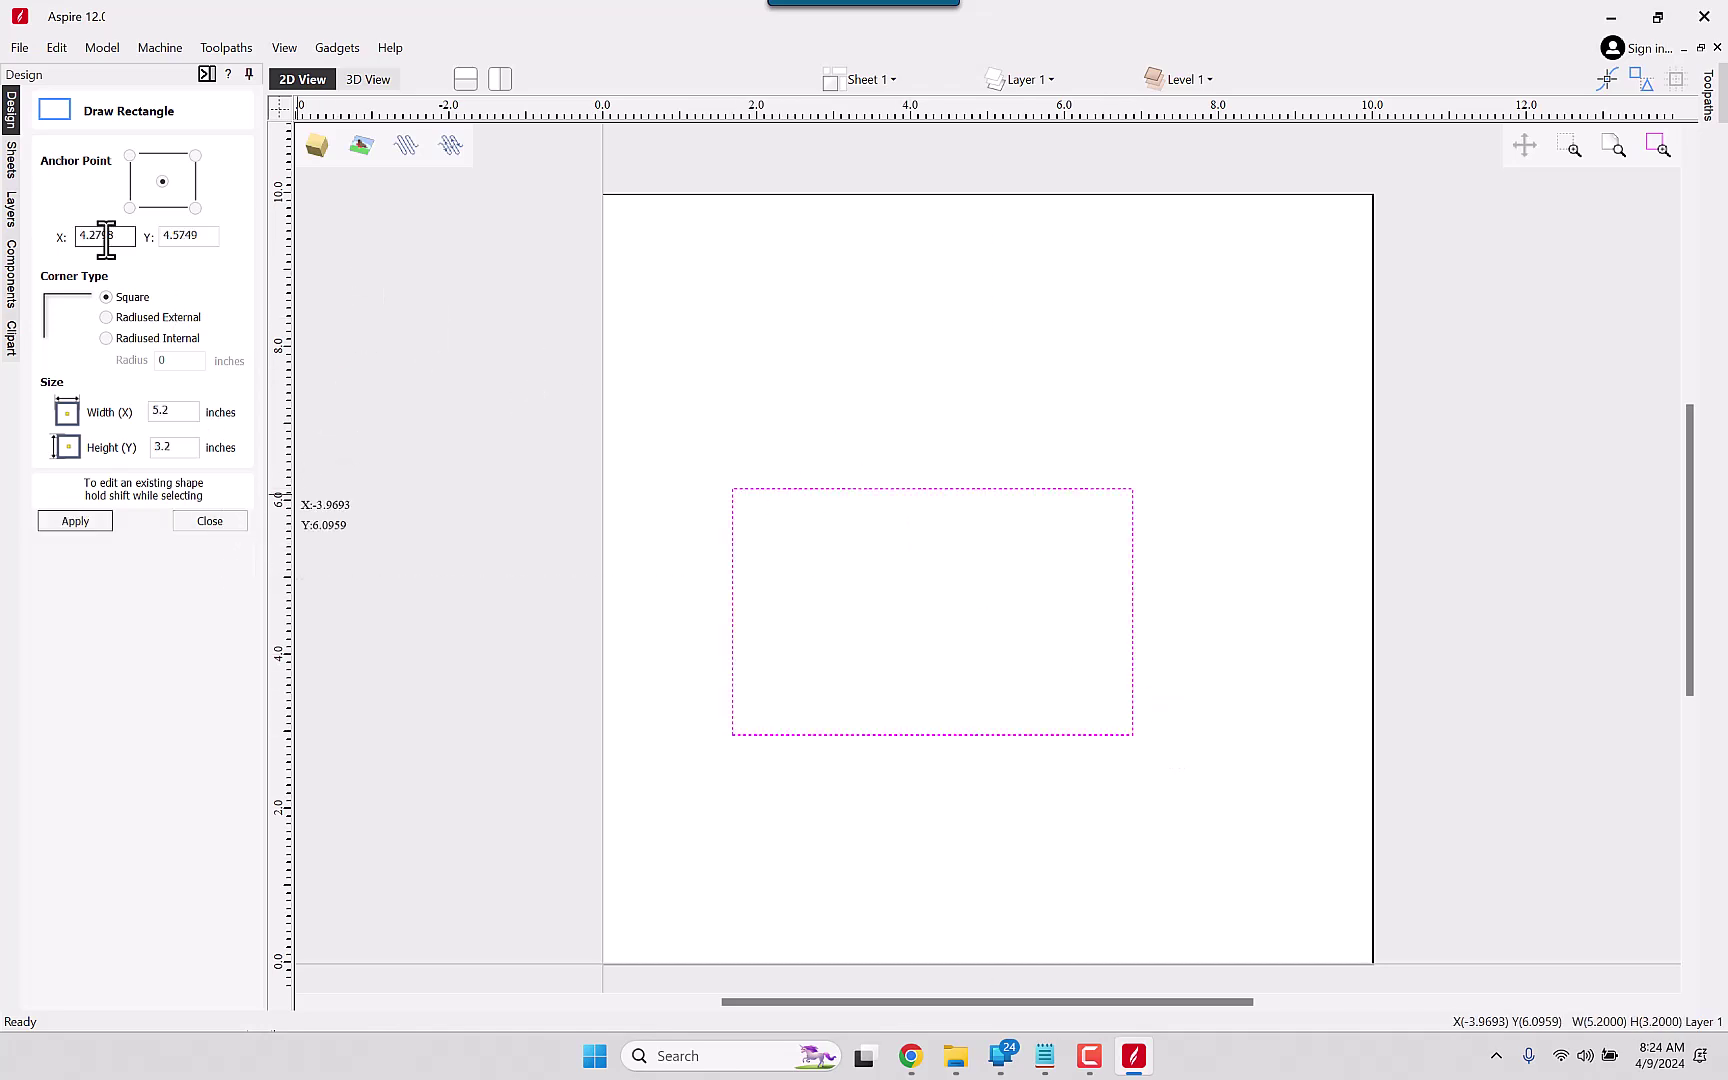
Step: Draw a 1.4-inch-radius circle centred at X 3.943, Y 8.4117 above the rectangle
left_click(228, 524)
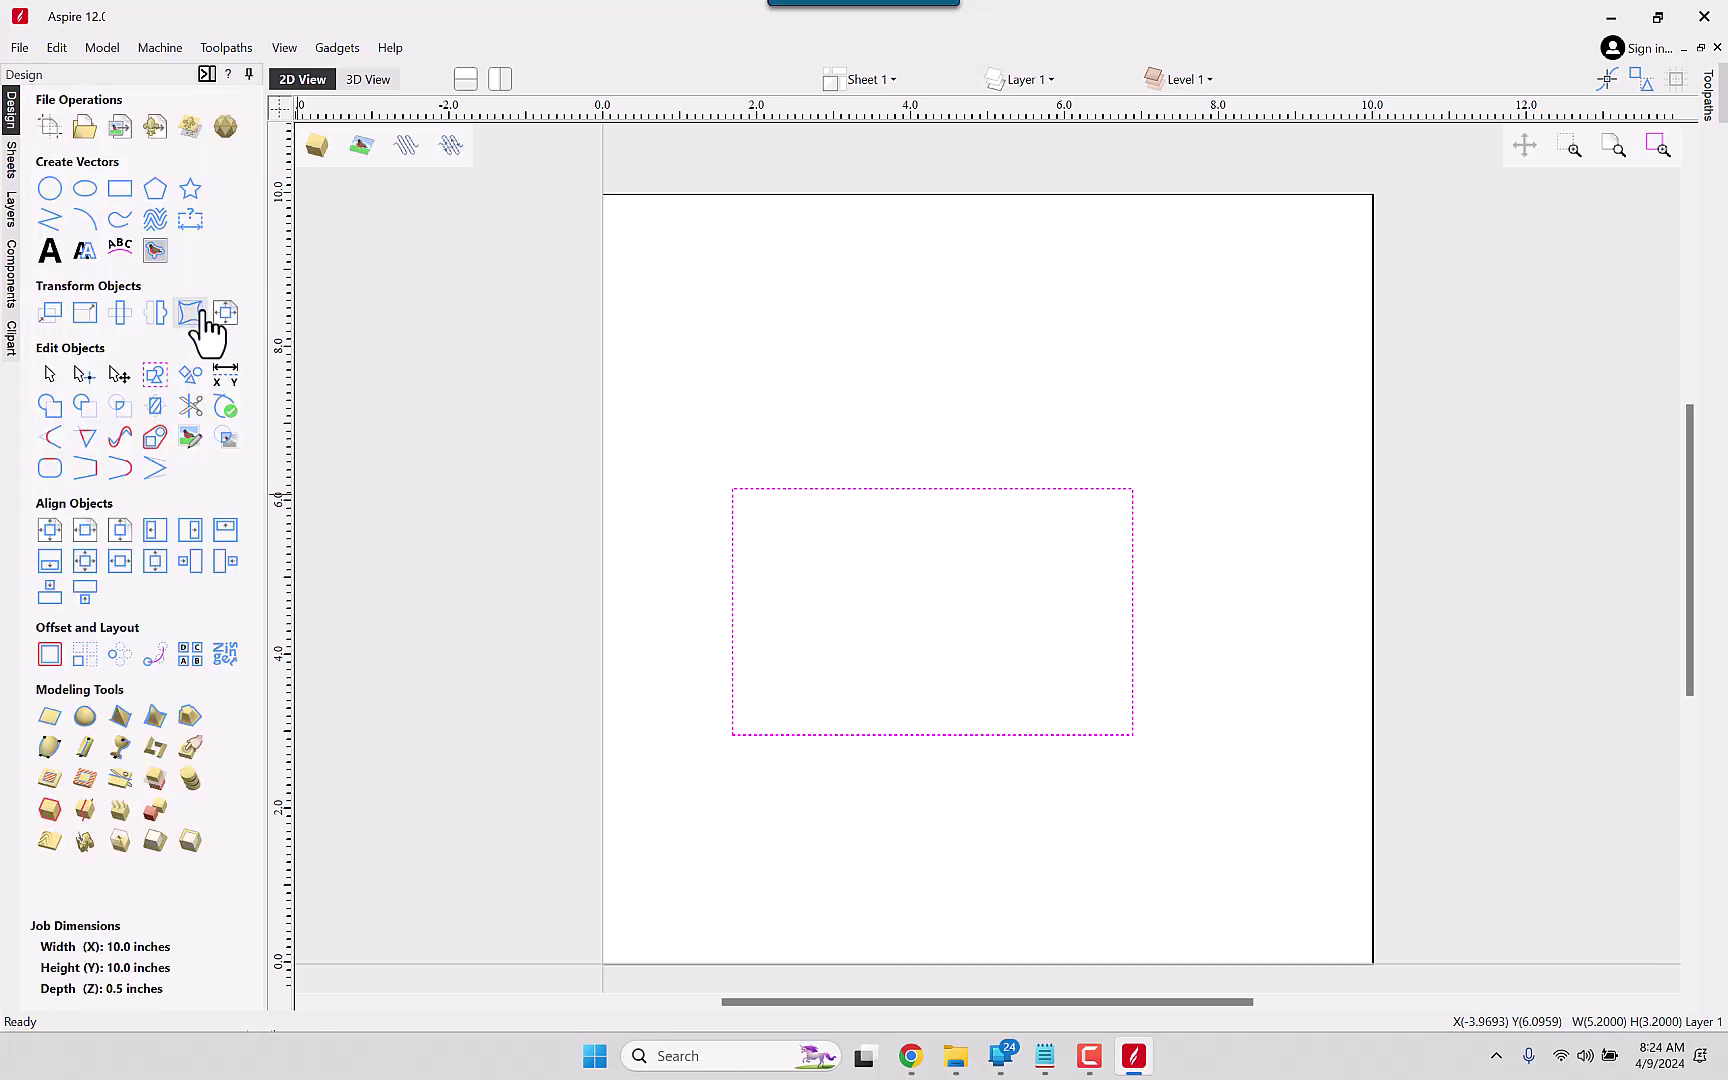
left_click(50, 188)
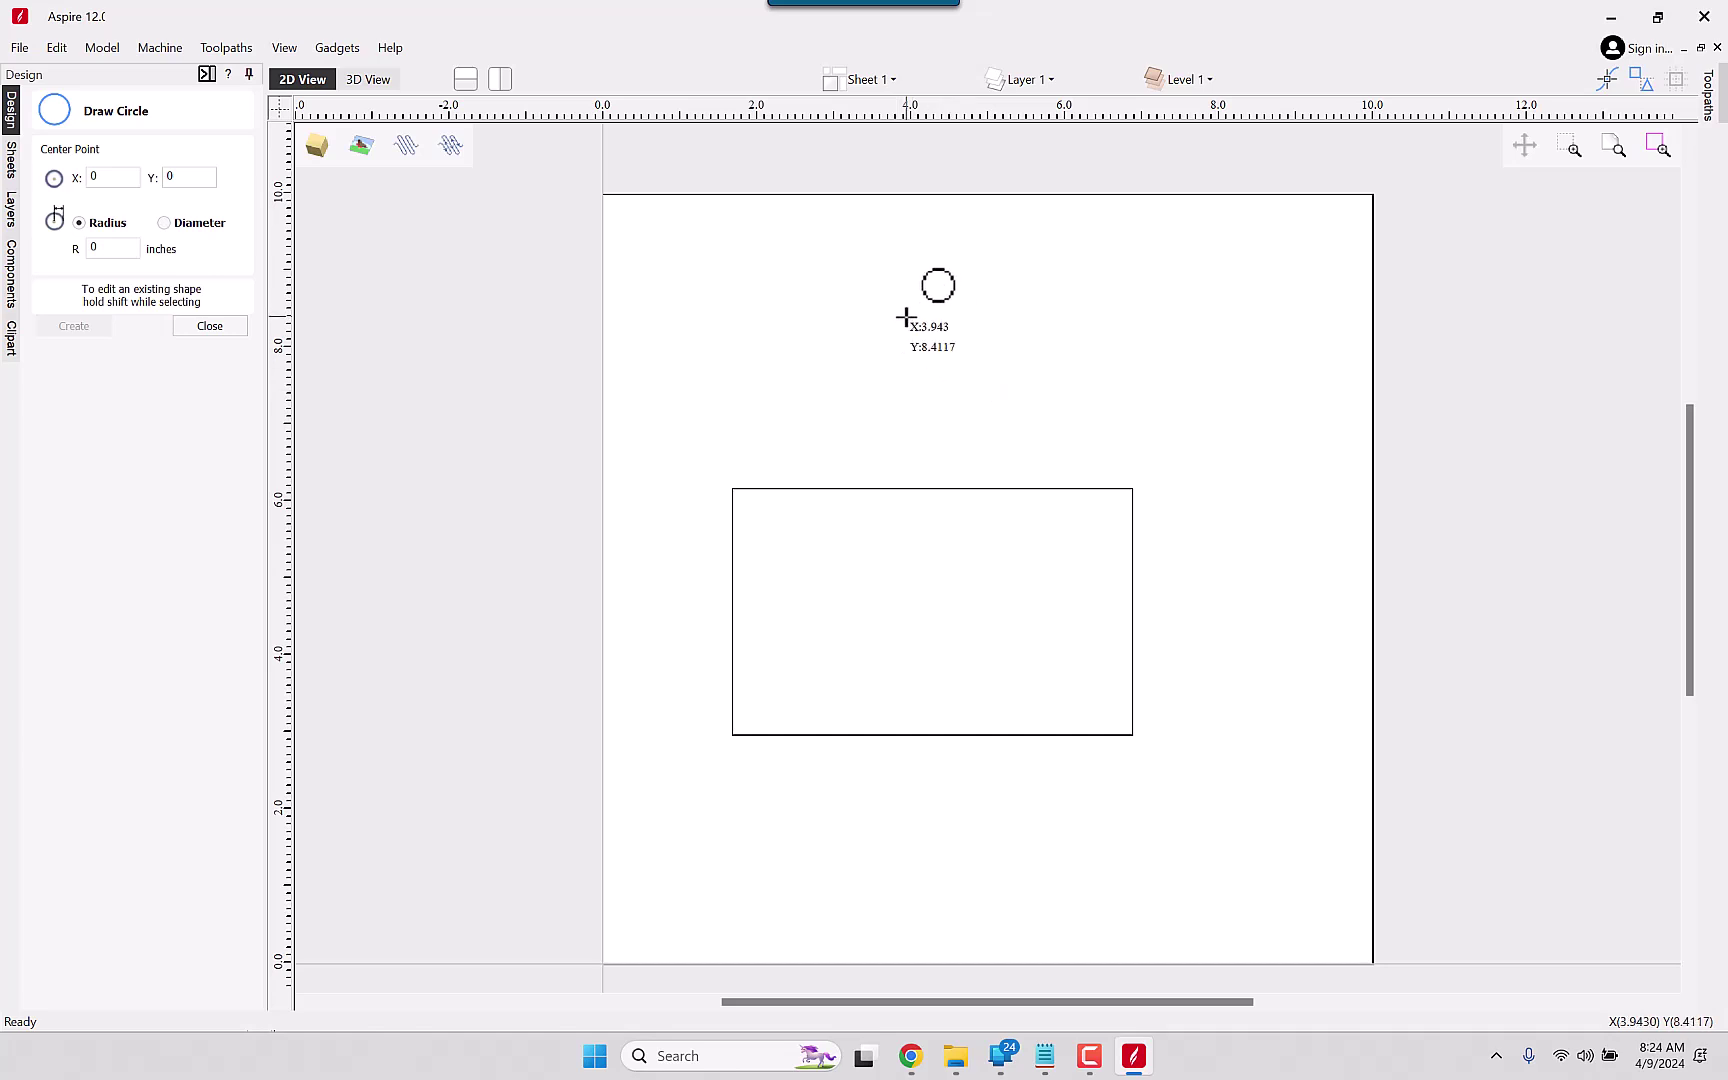
left_click_drag(906, 313, 829, 388)
left_click(829, 388)
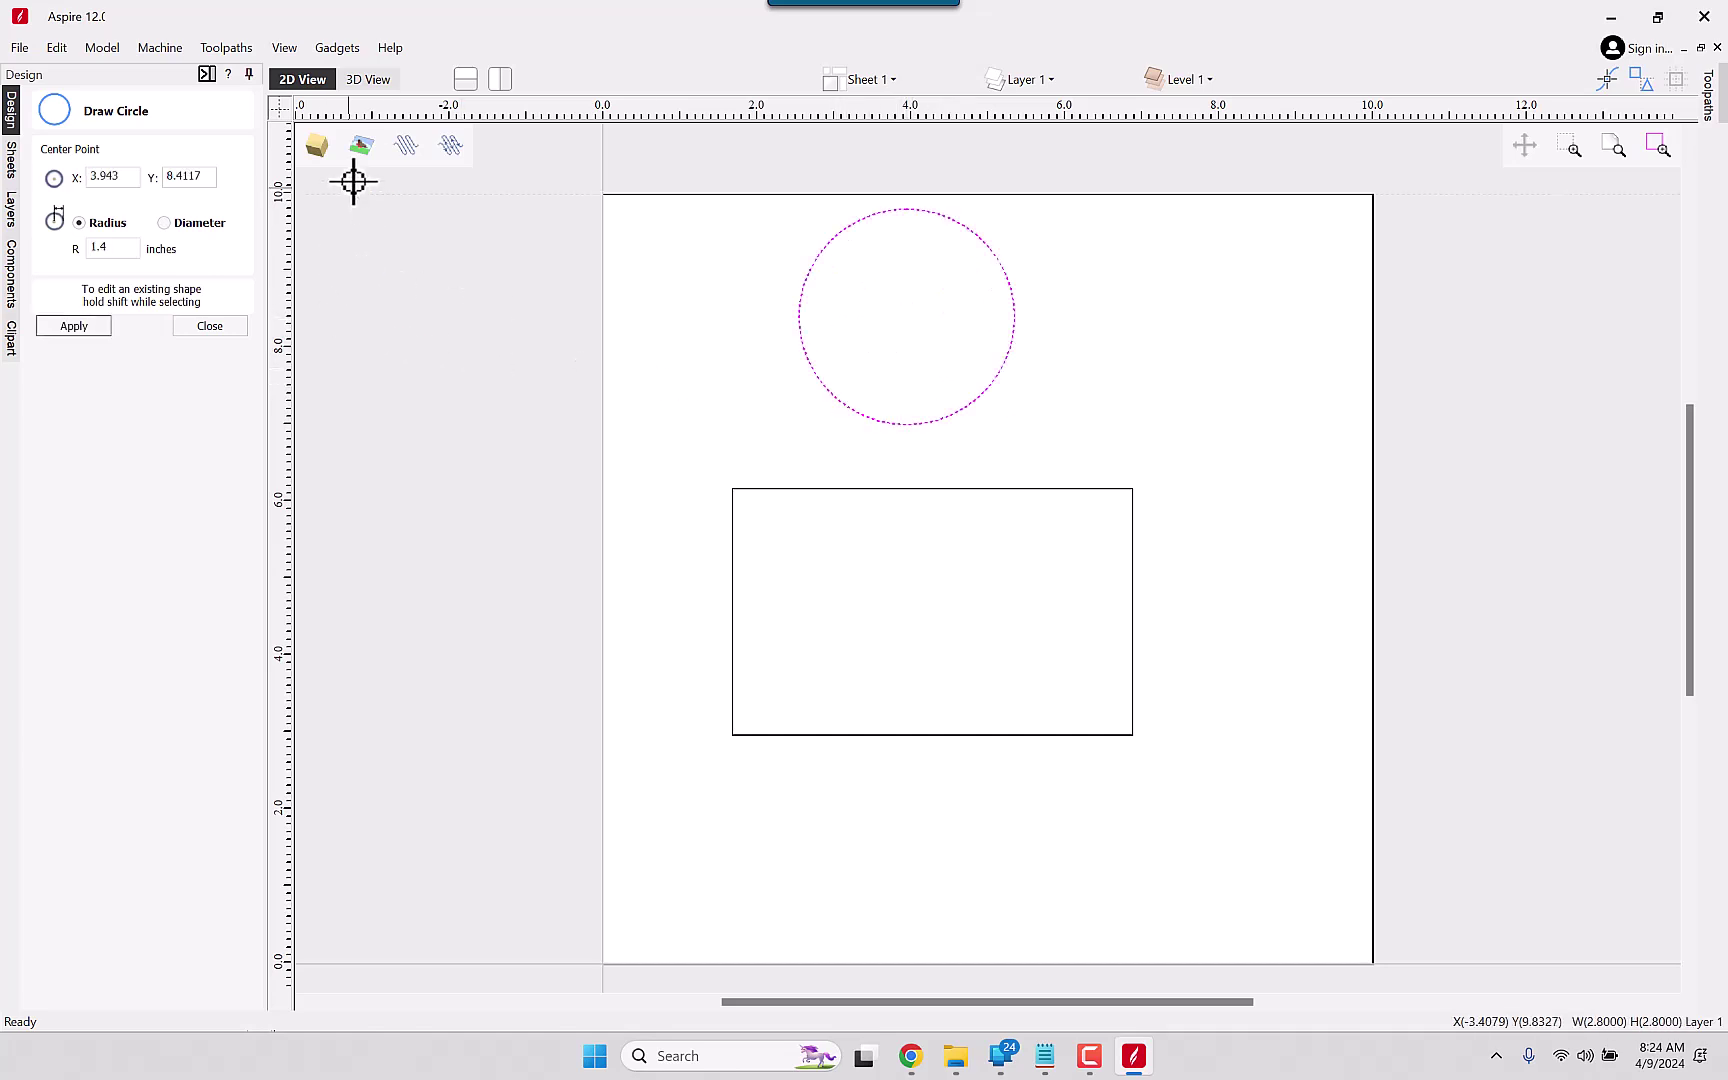
left_click(92, 332)
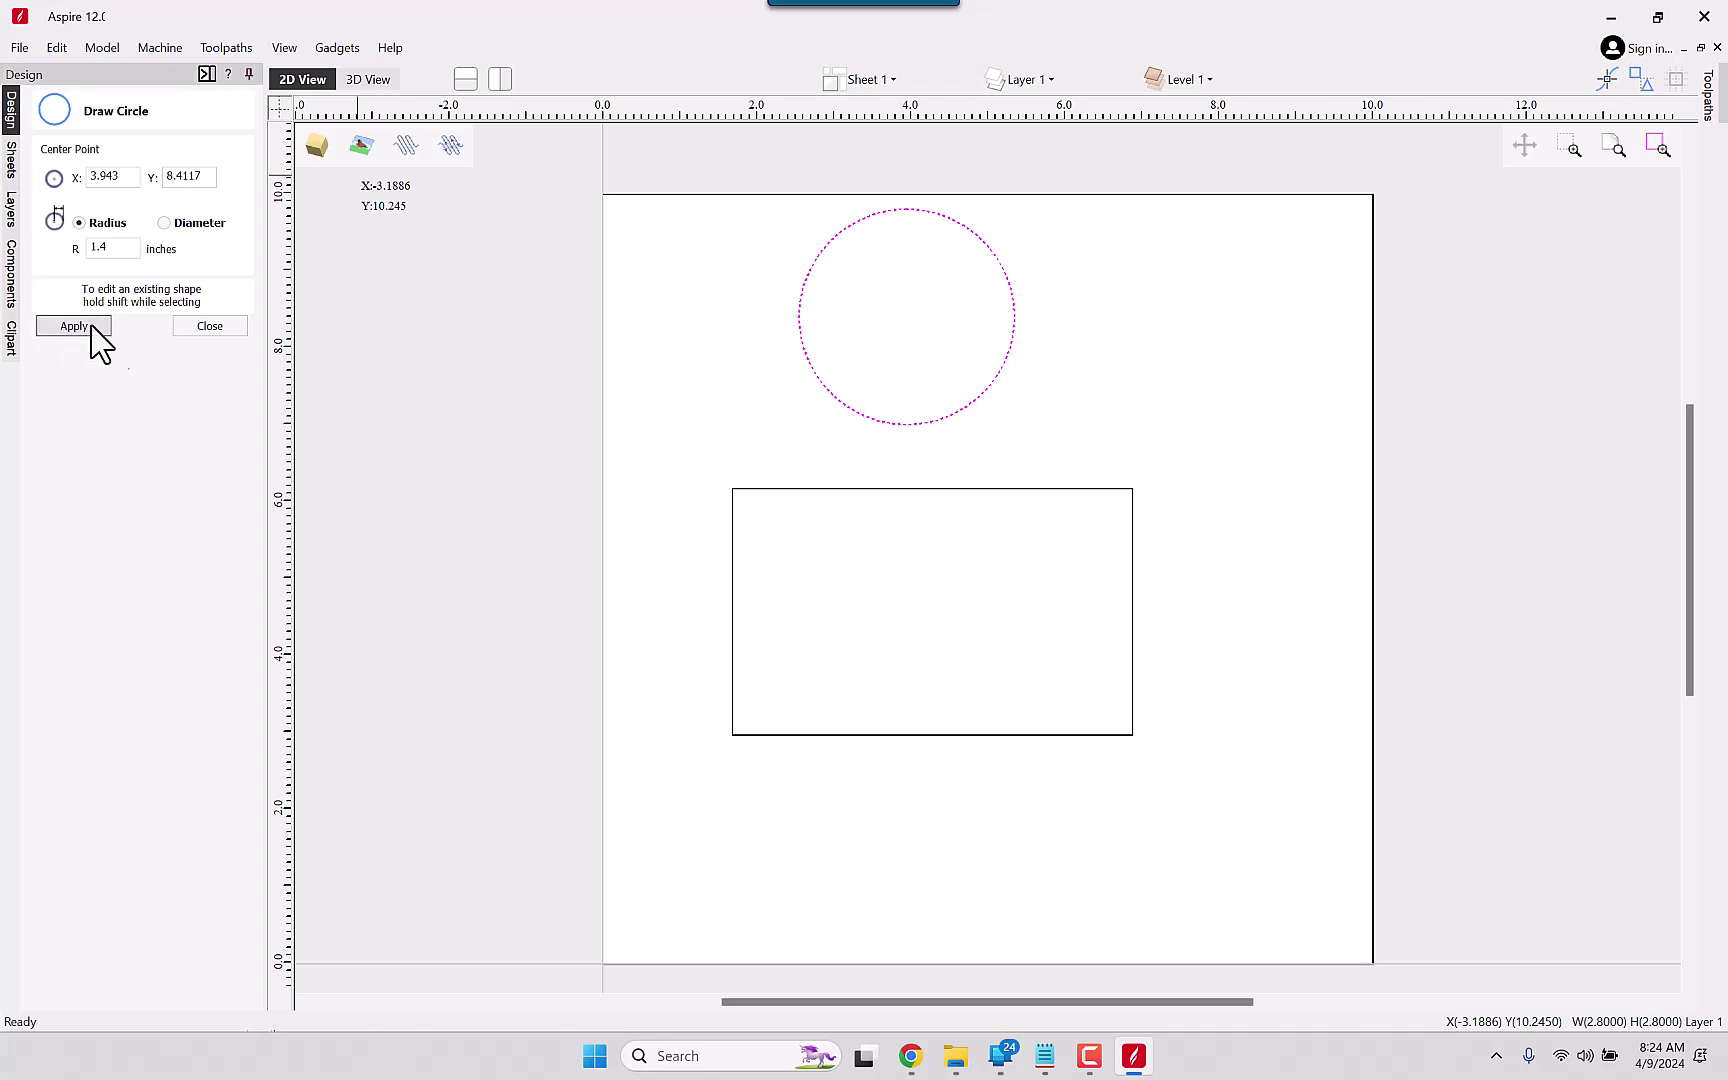
left_click(195, 330)
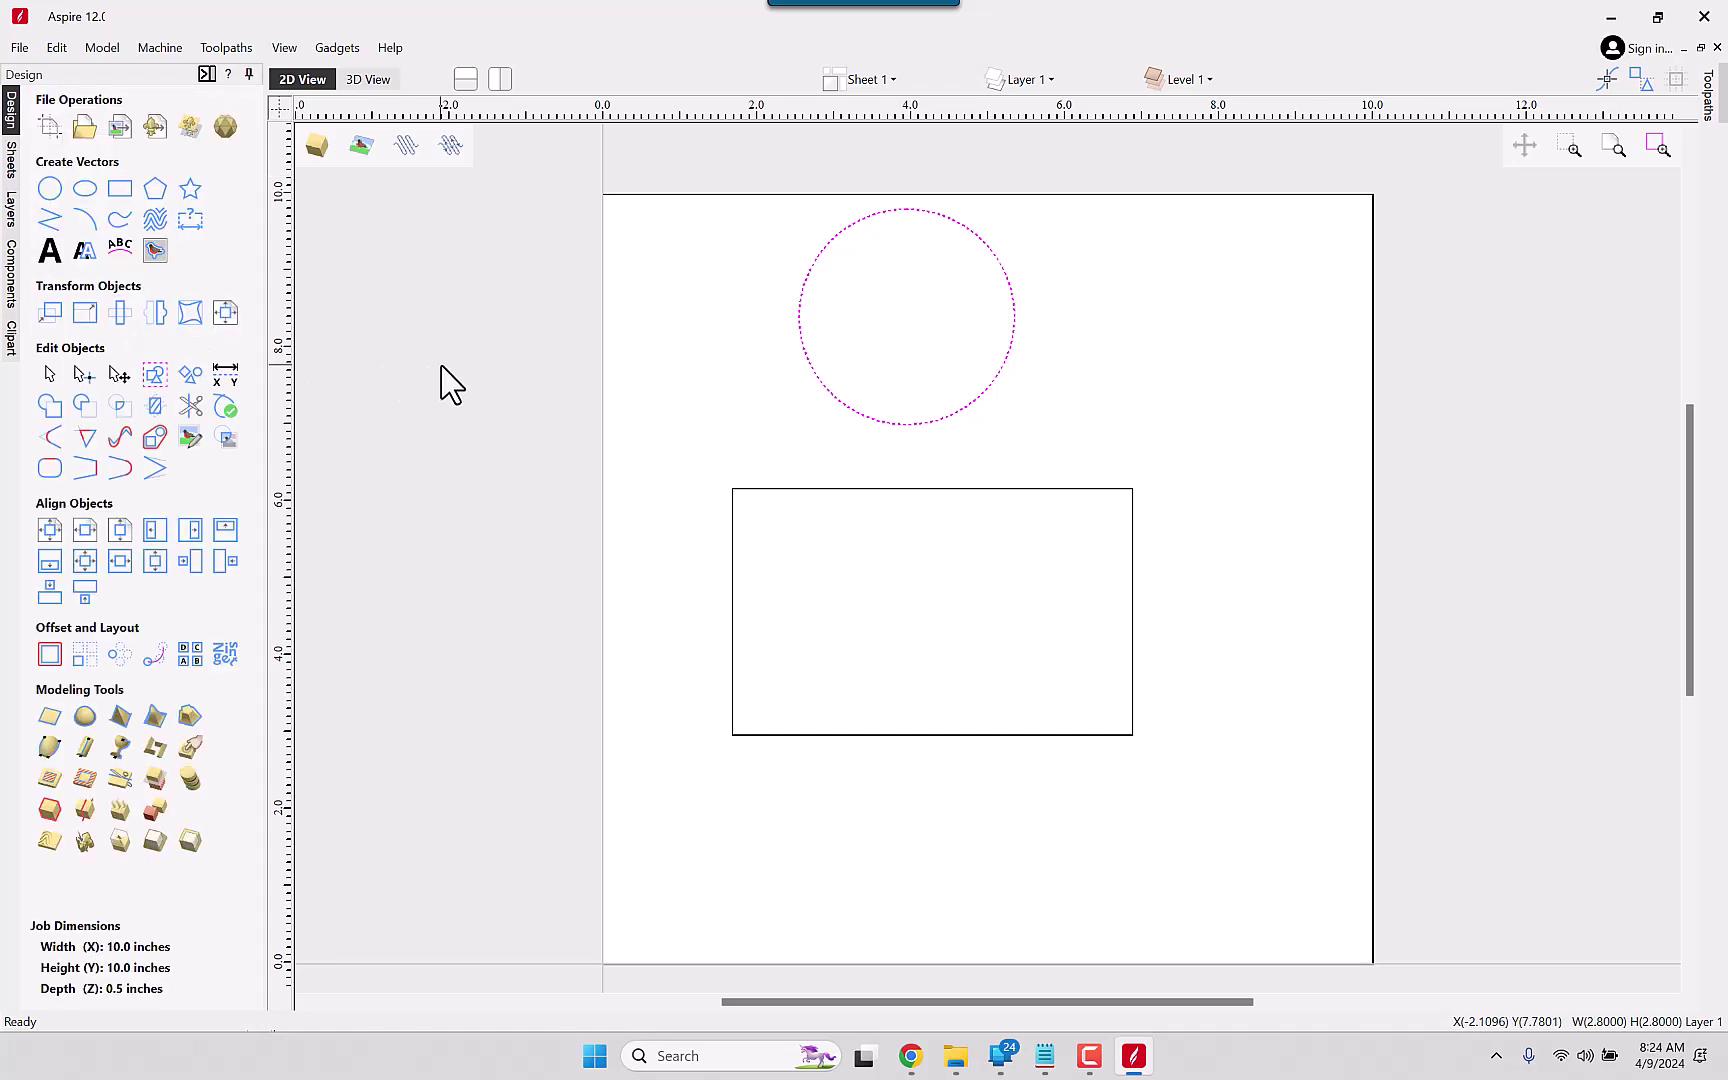
Step: In the 3D view, move the rectangle lower on the sheet
left_click(380, 82)
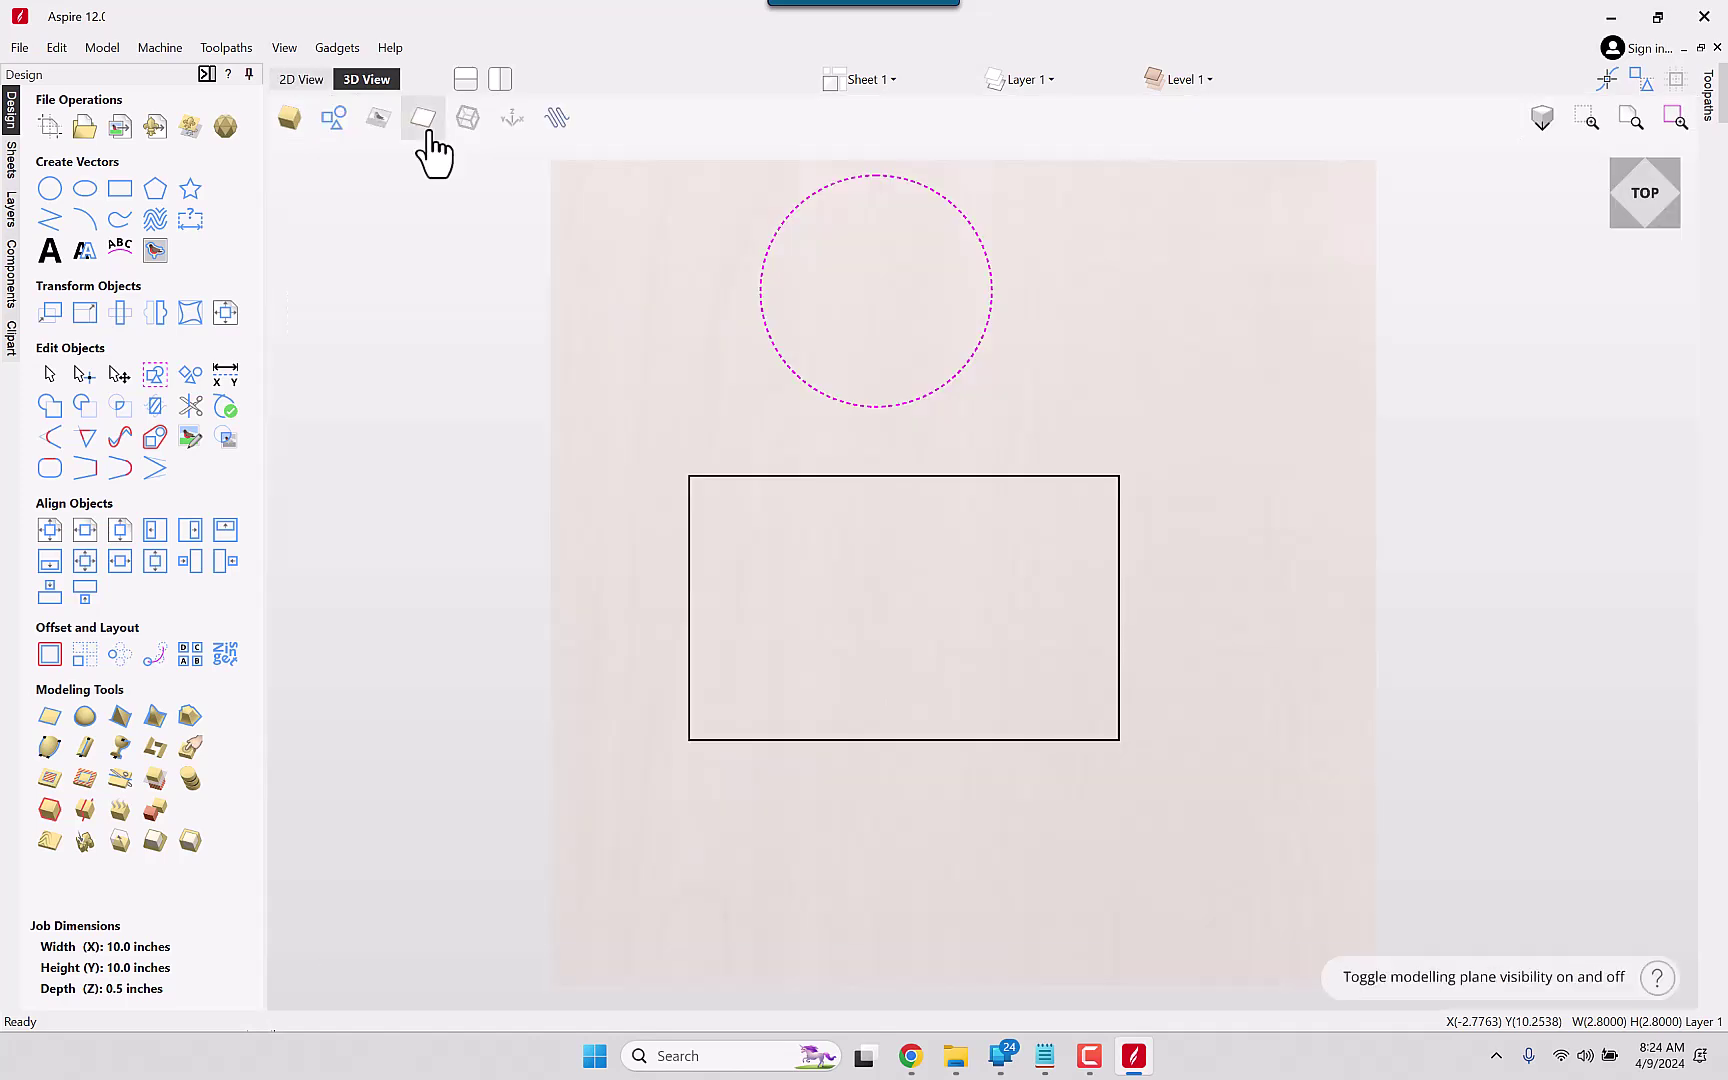
left_click_drag(949, 562, 949, 490)
left_click(945, 478)
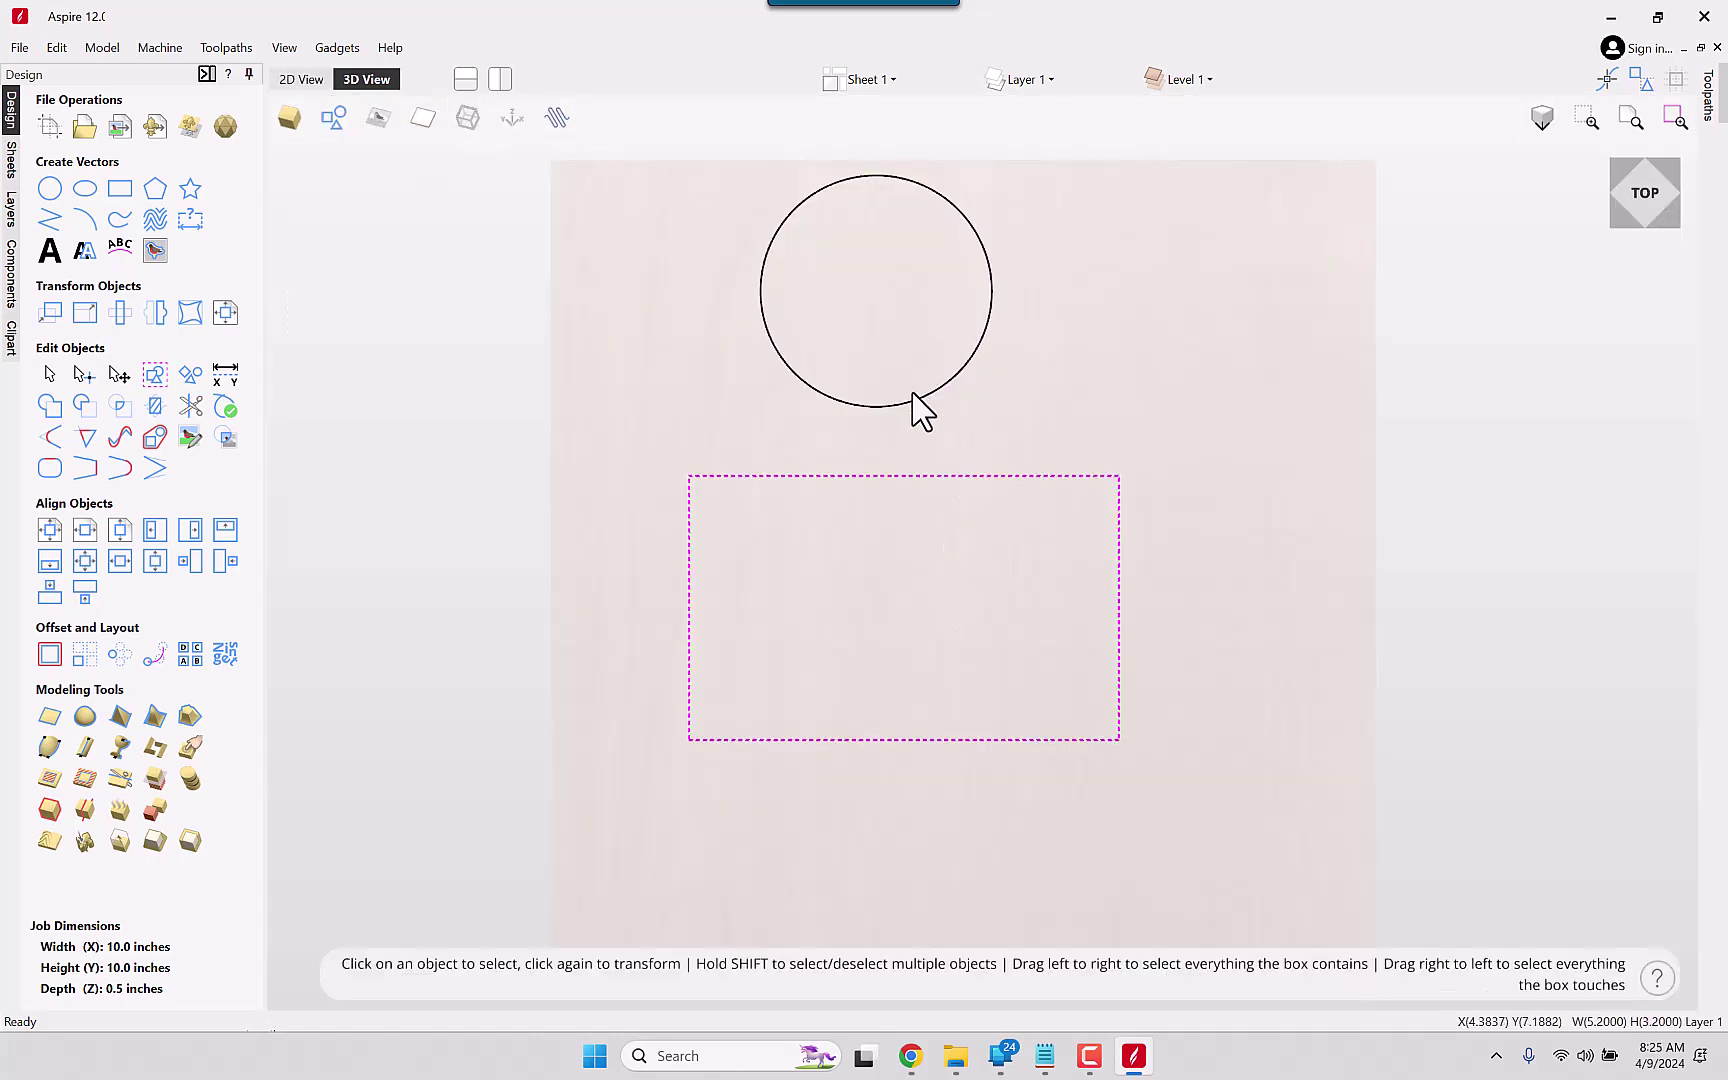
left_click(913, 400)
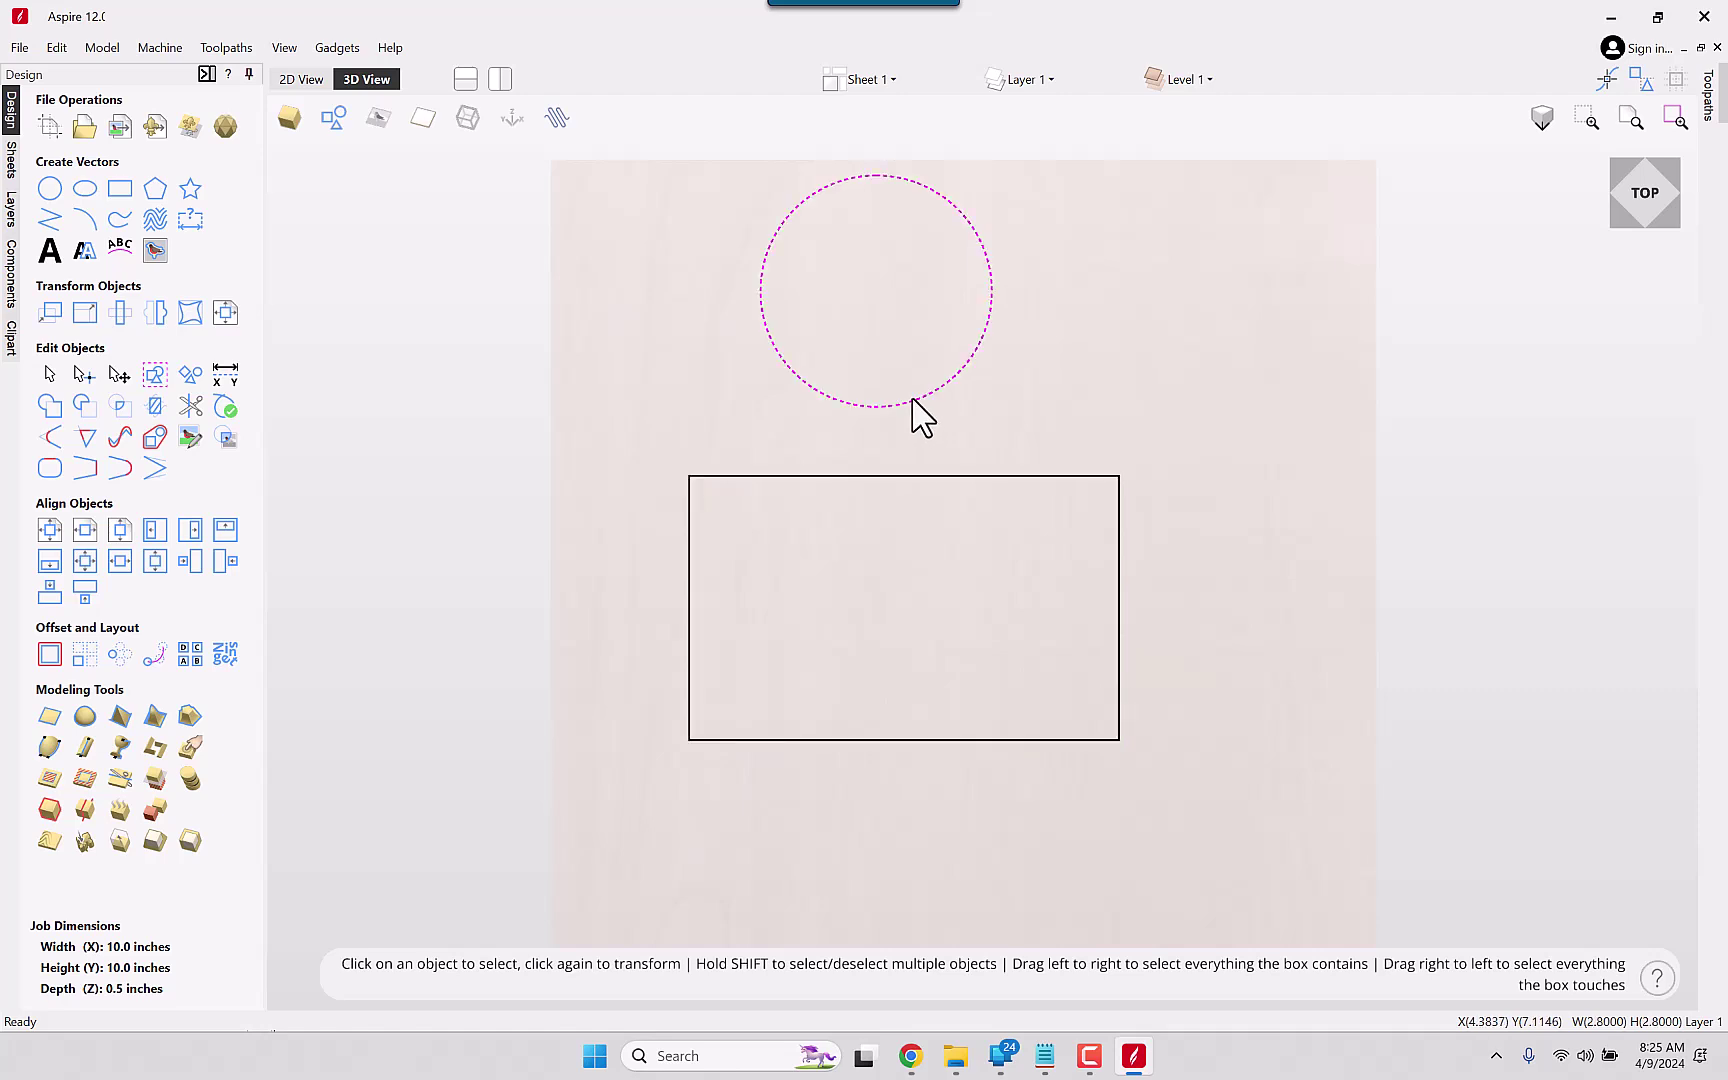
left_click(946, 473)
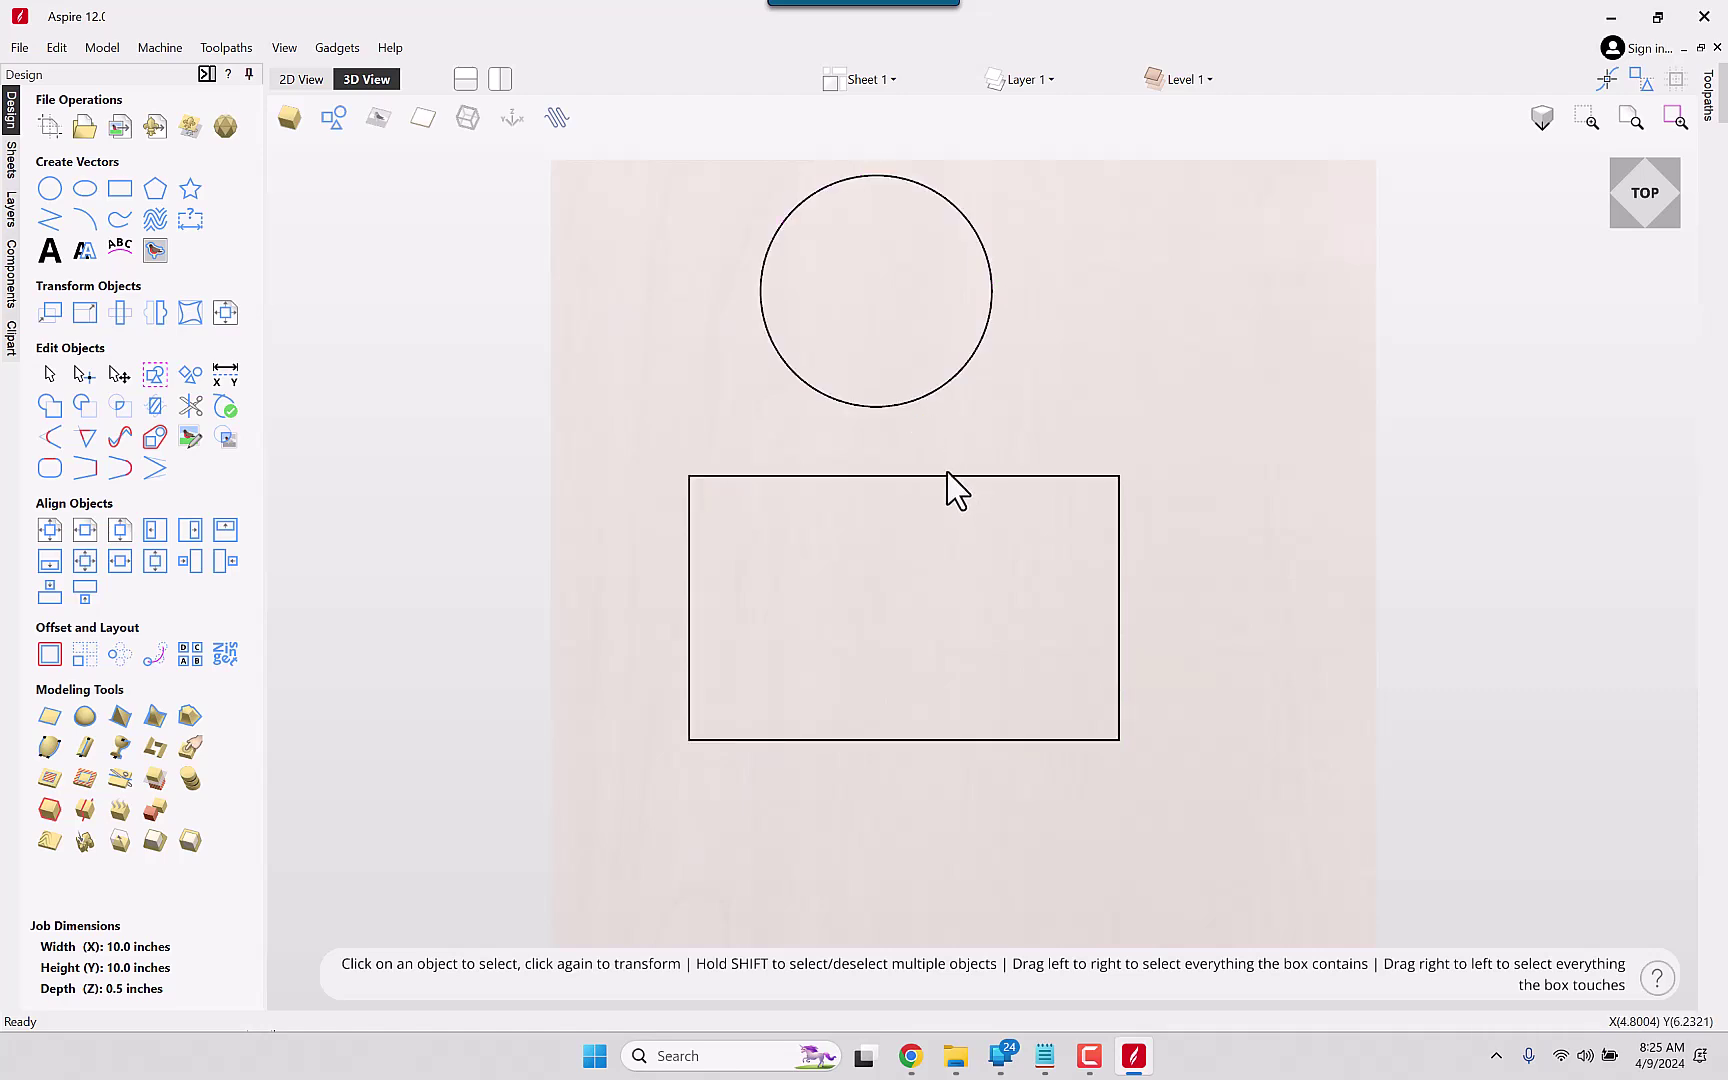
left_click(948, 476)
left_click(952, 480)
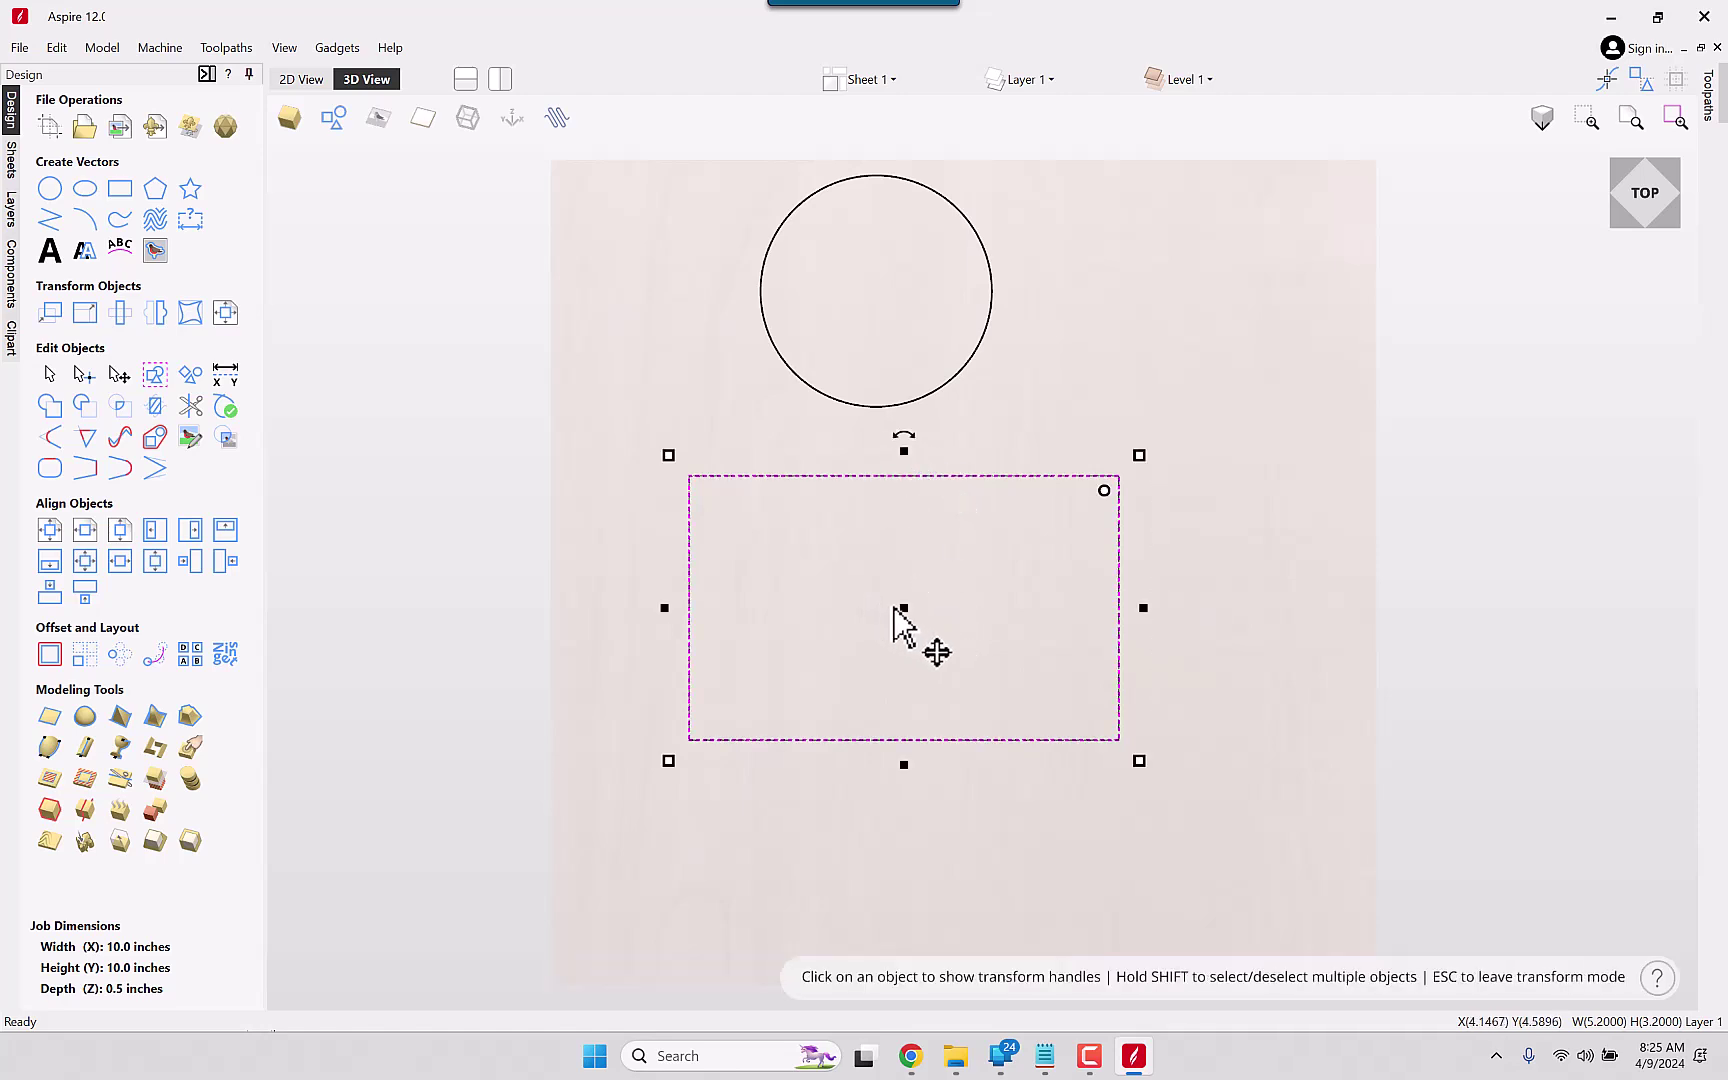
left_click_drag(923, 588, 902, 680)
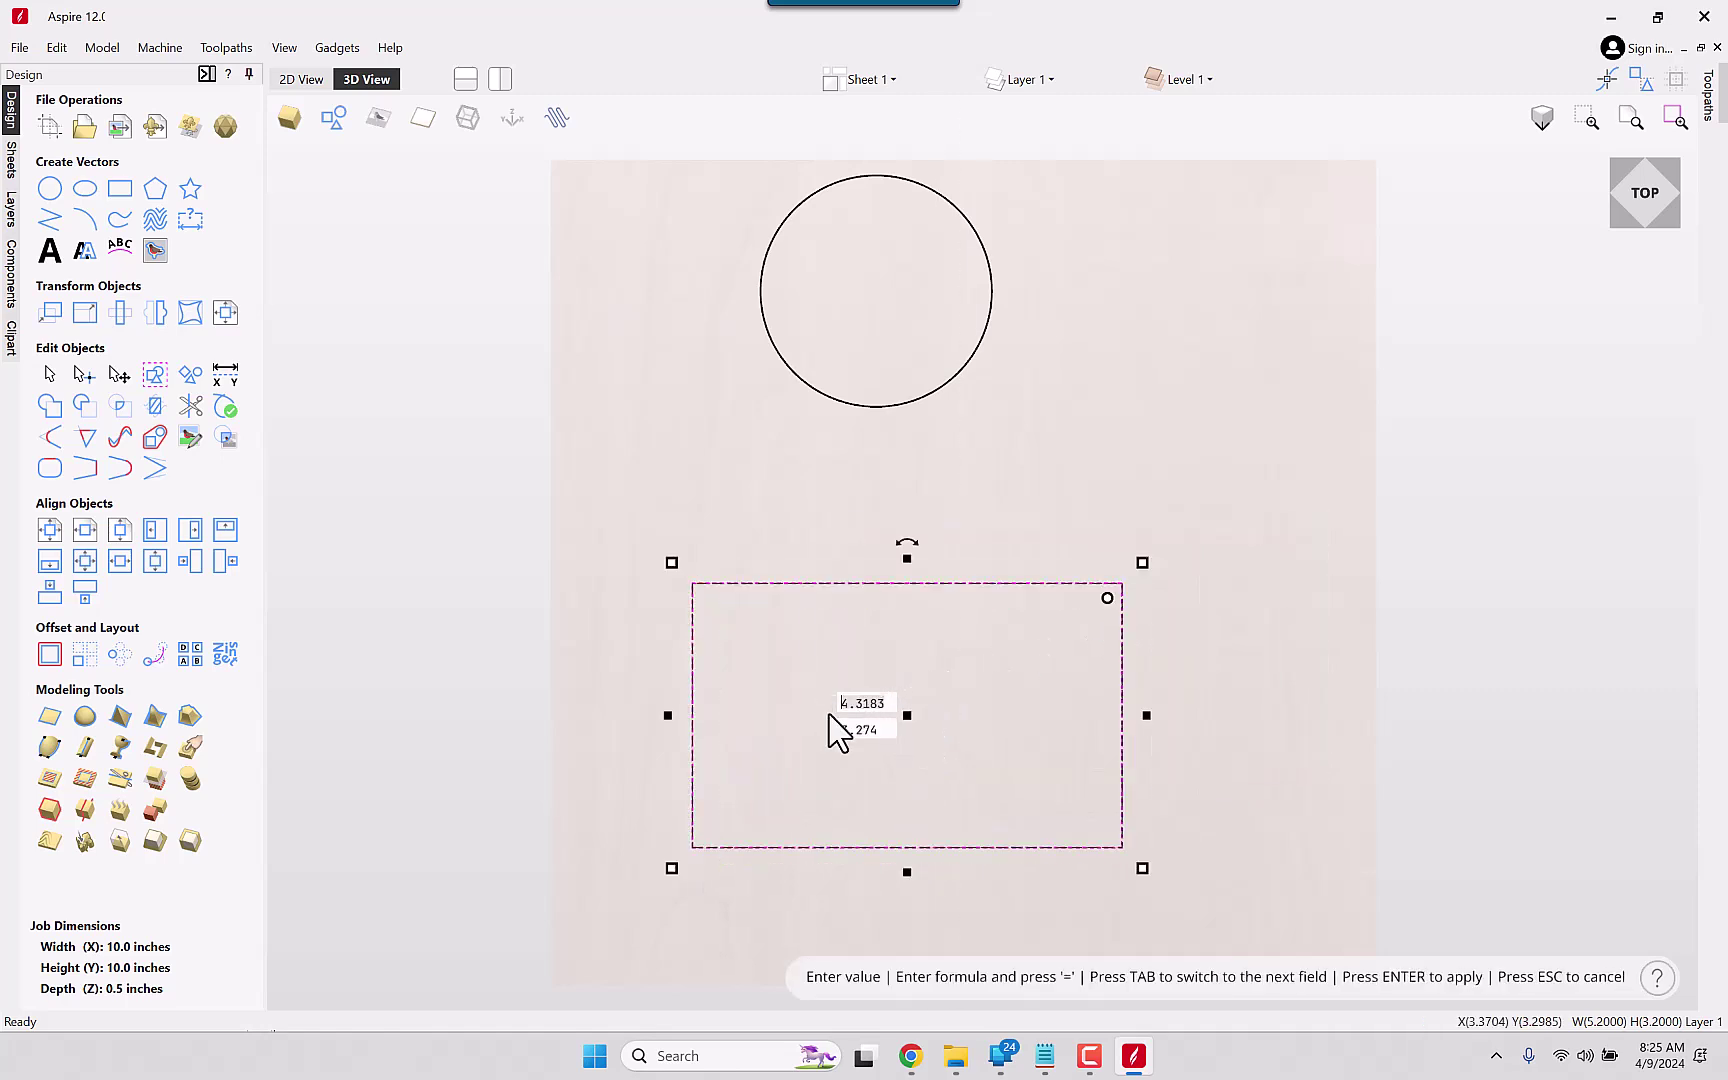
key("Return")
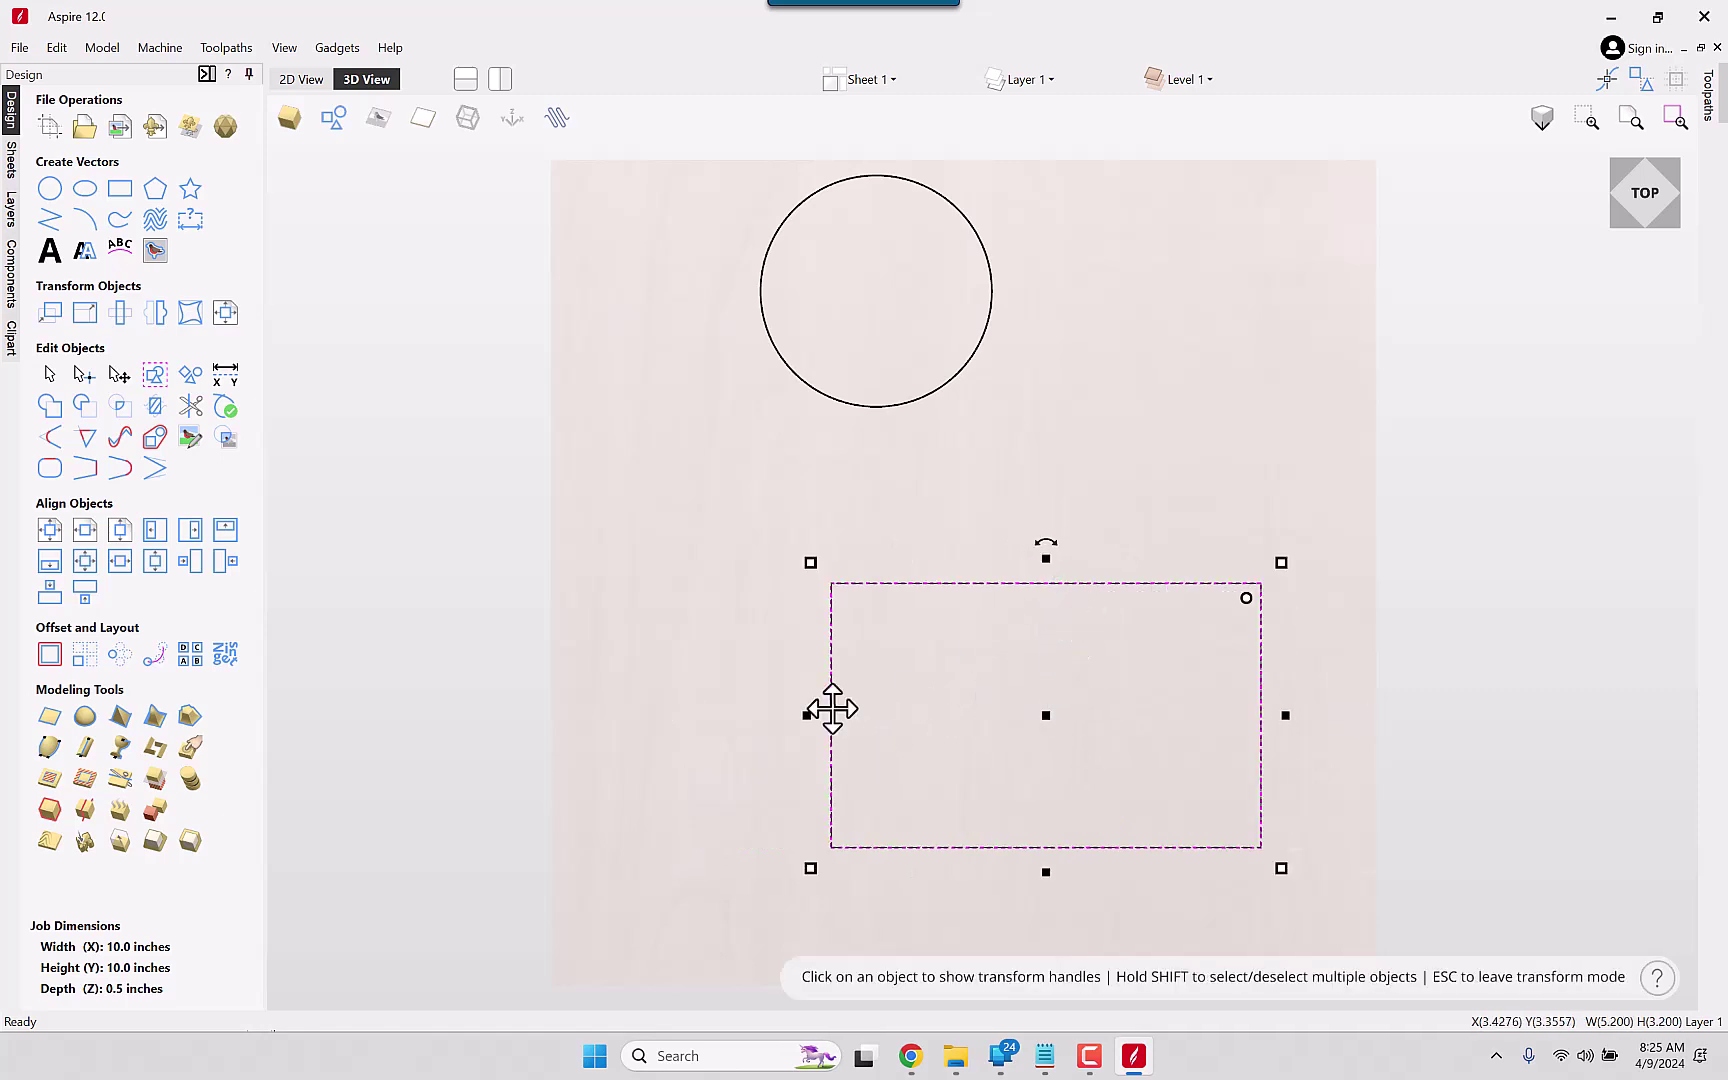
Step: Resize the rectangle to about 8.523 inches wide and 4 inches tall
left_click_drag(807, 715, 675, 717)
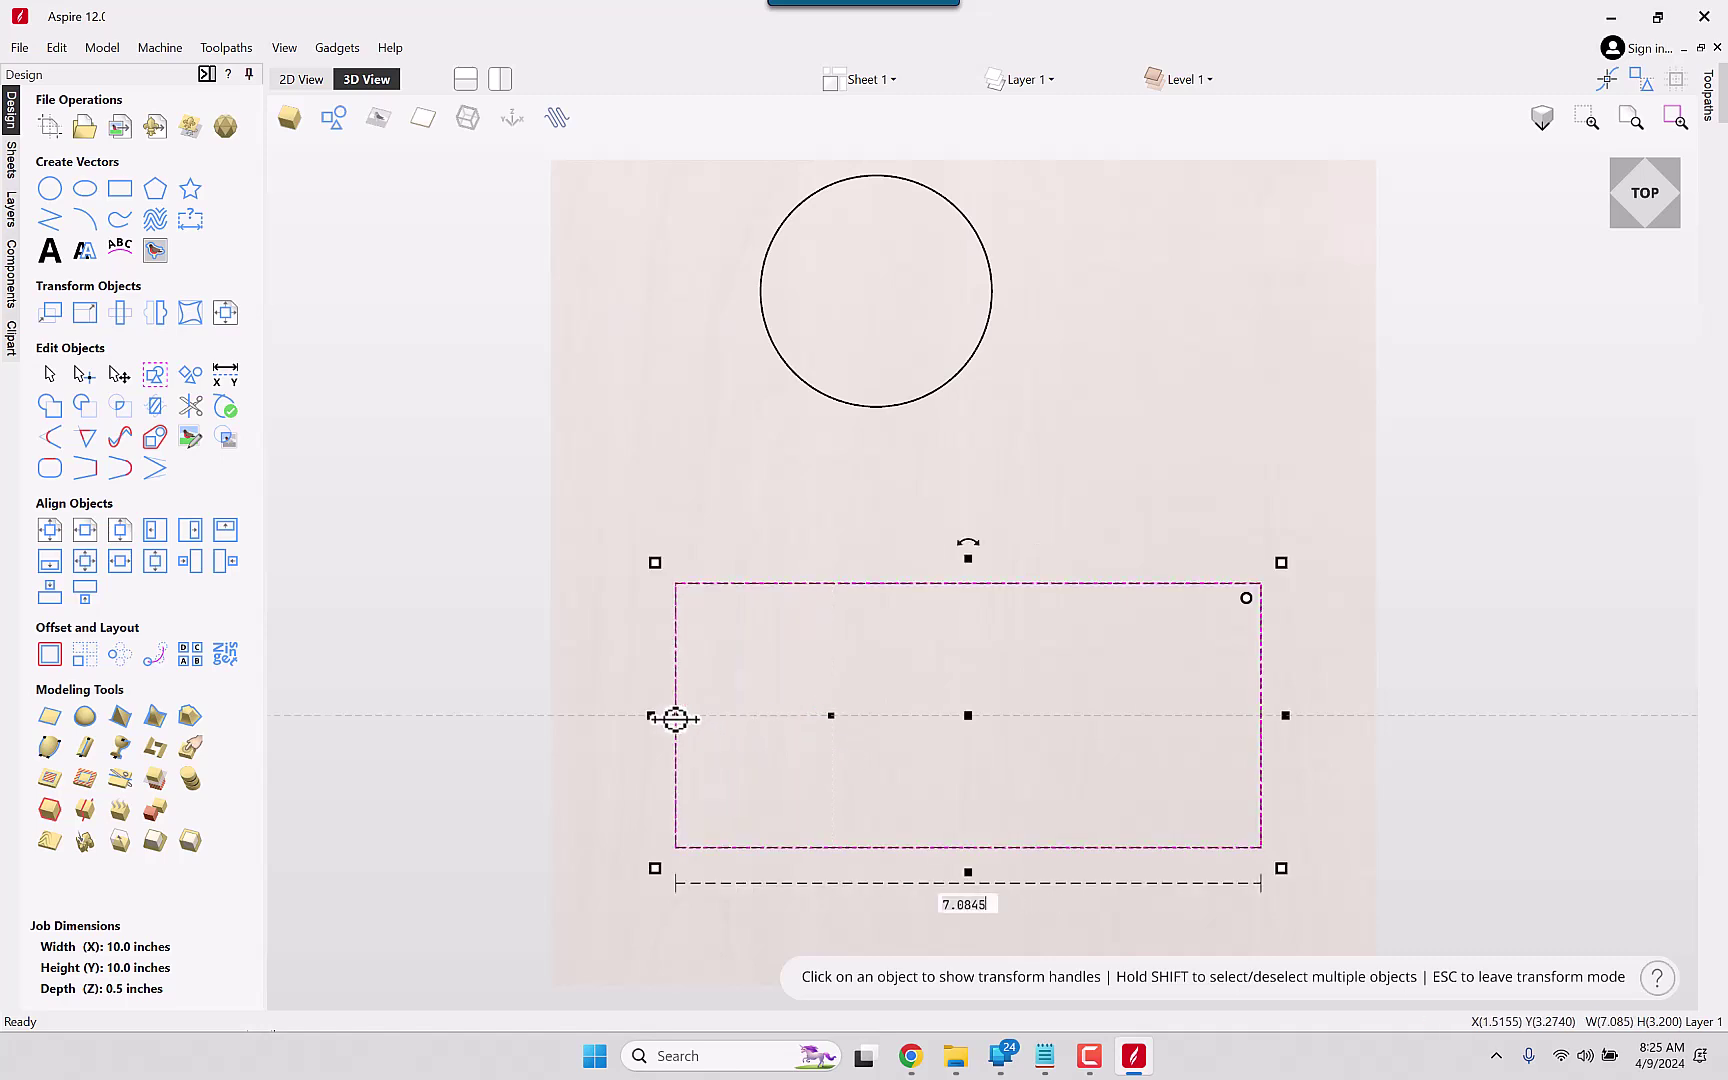
left_click(948, 903)
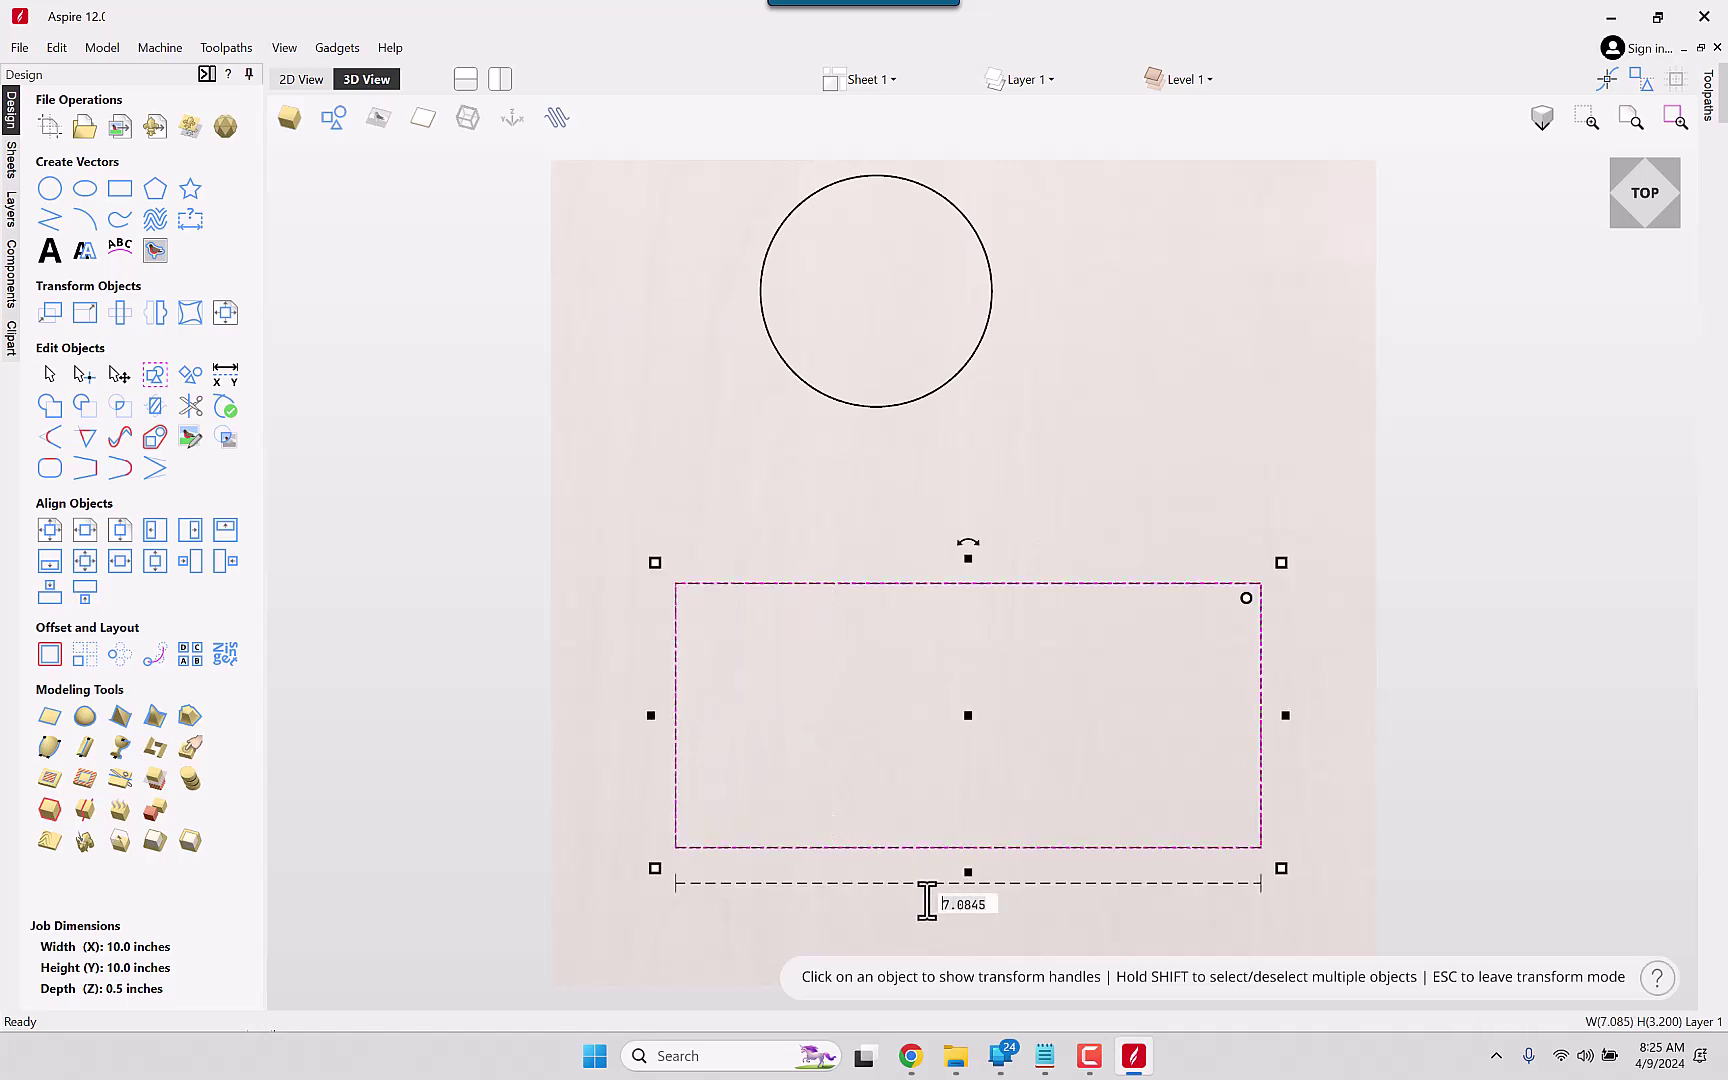
type("8")
key("Return")
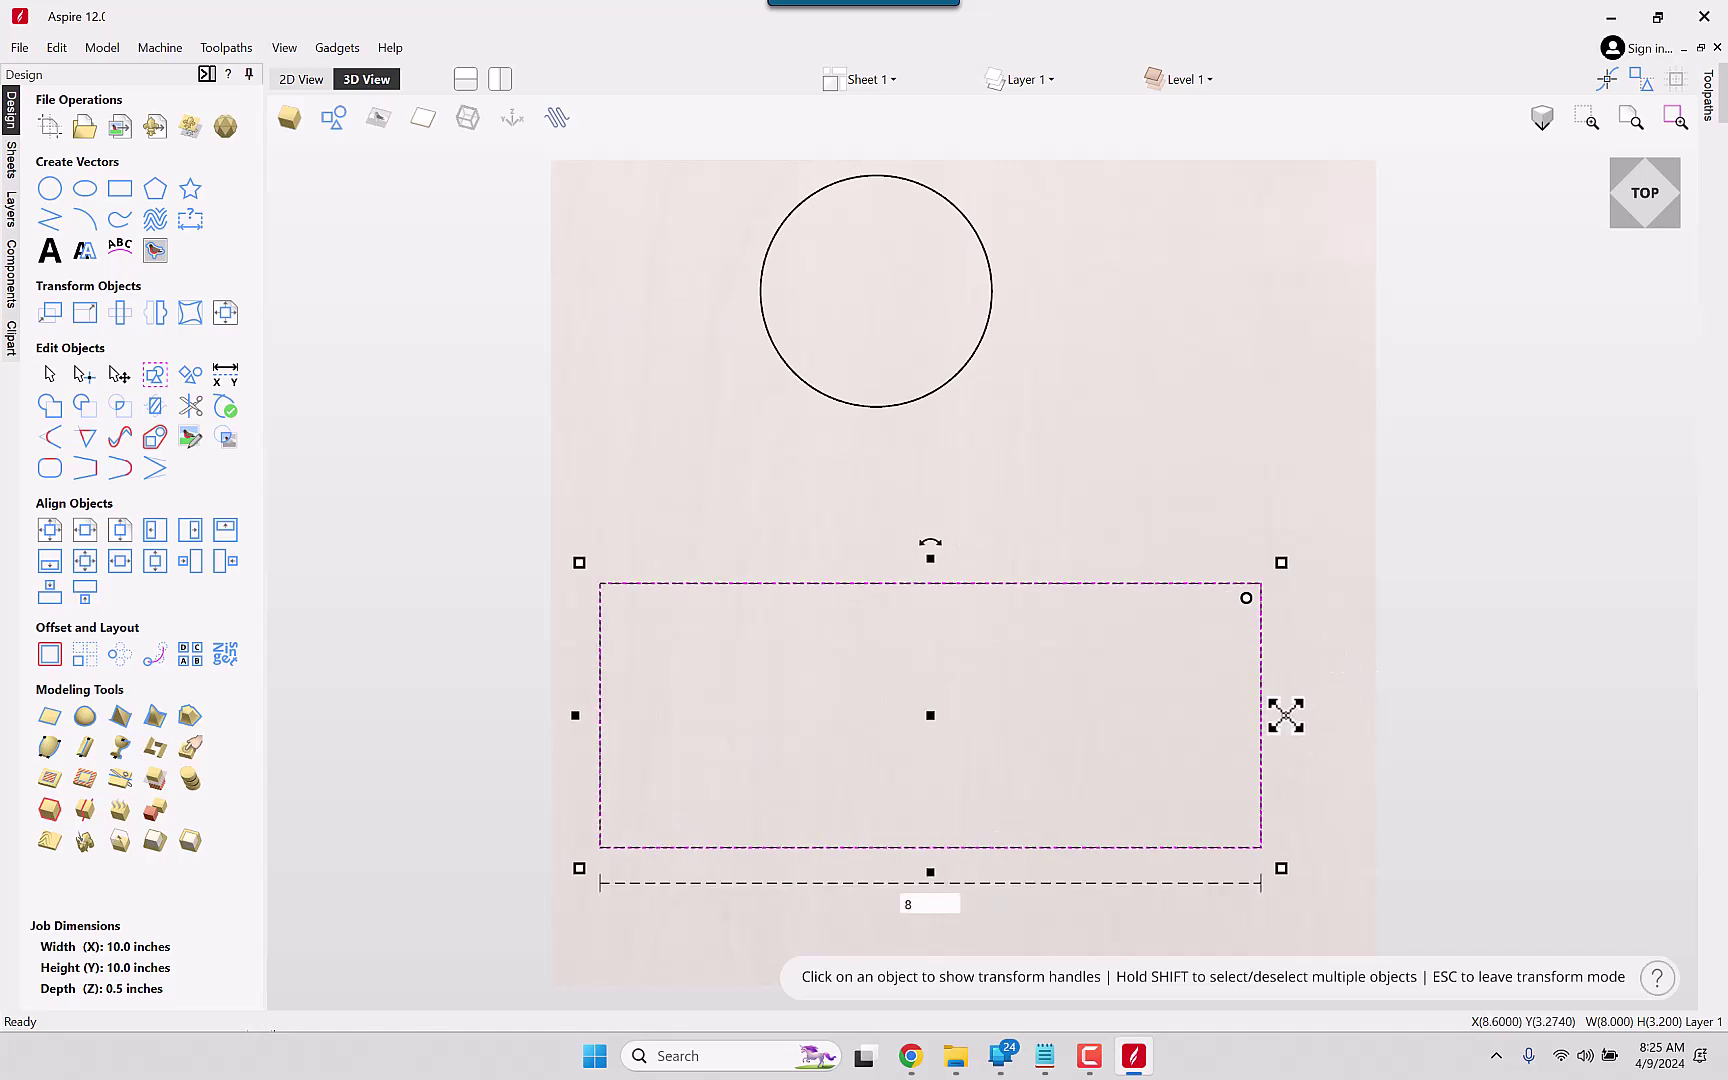
left_click_drag(1284, 715, 1303, 715)
left_click_drag(955, 571, 952, 528)
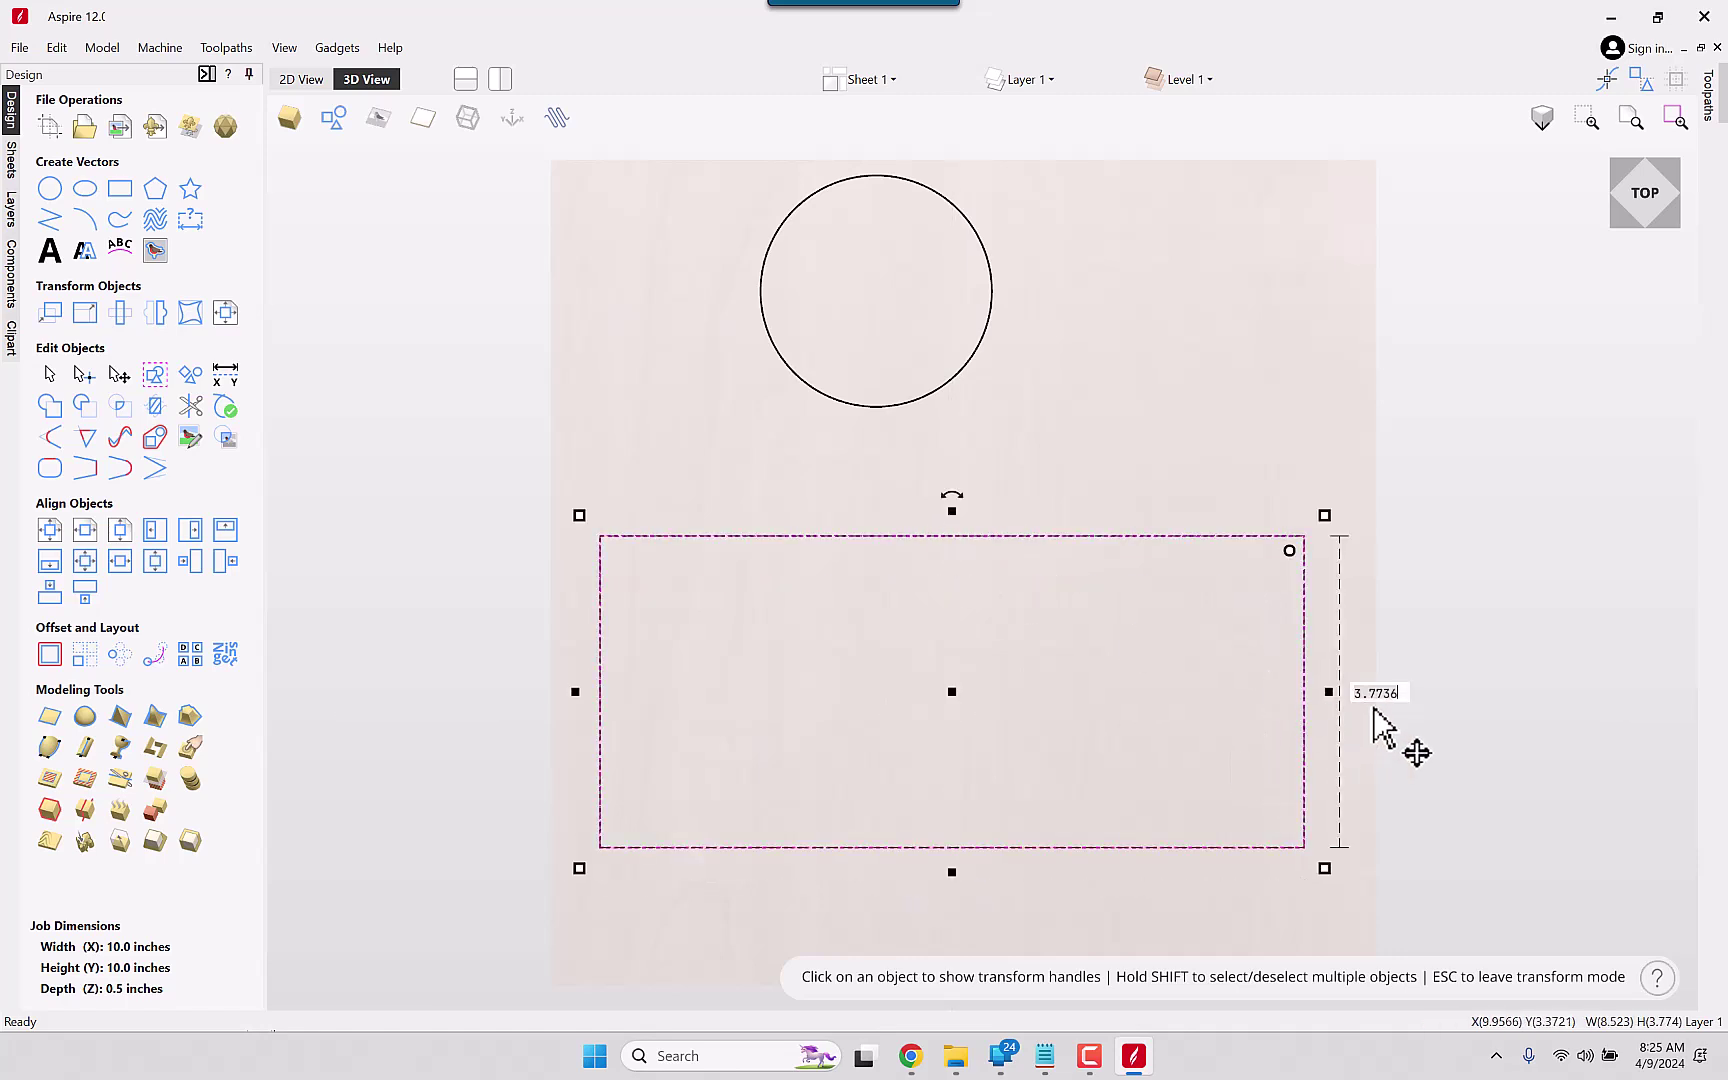
type("4")
key("Return")
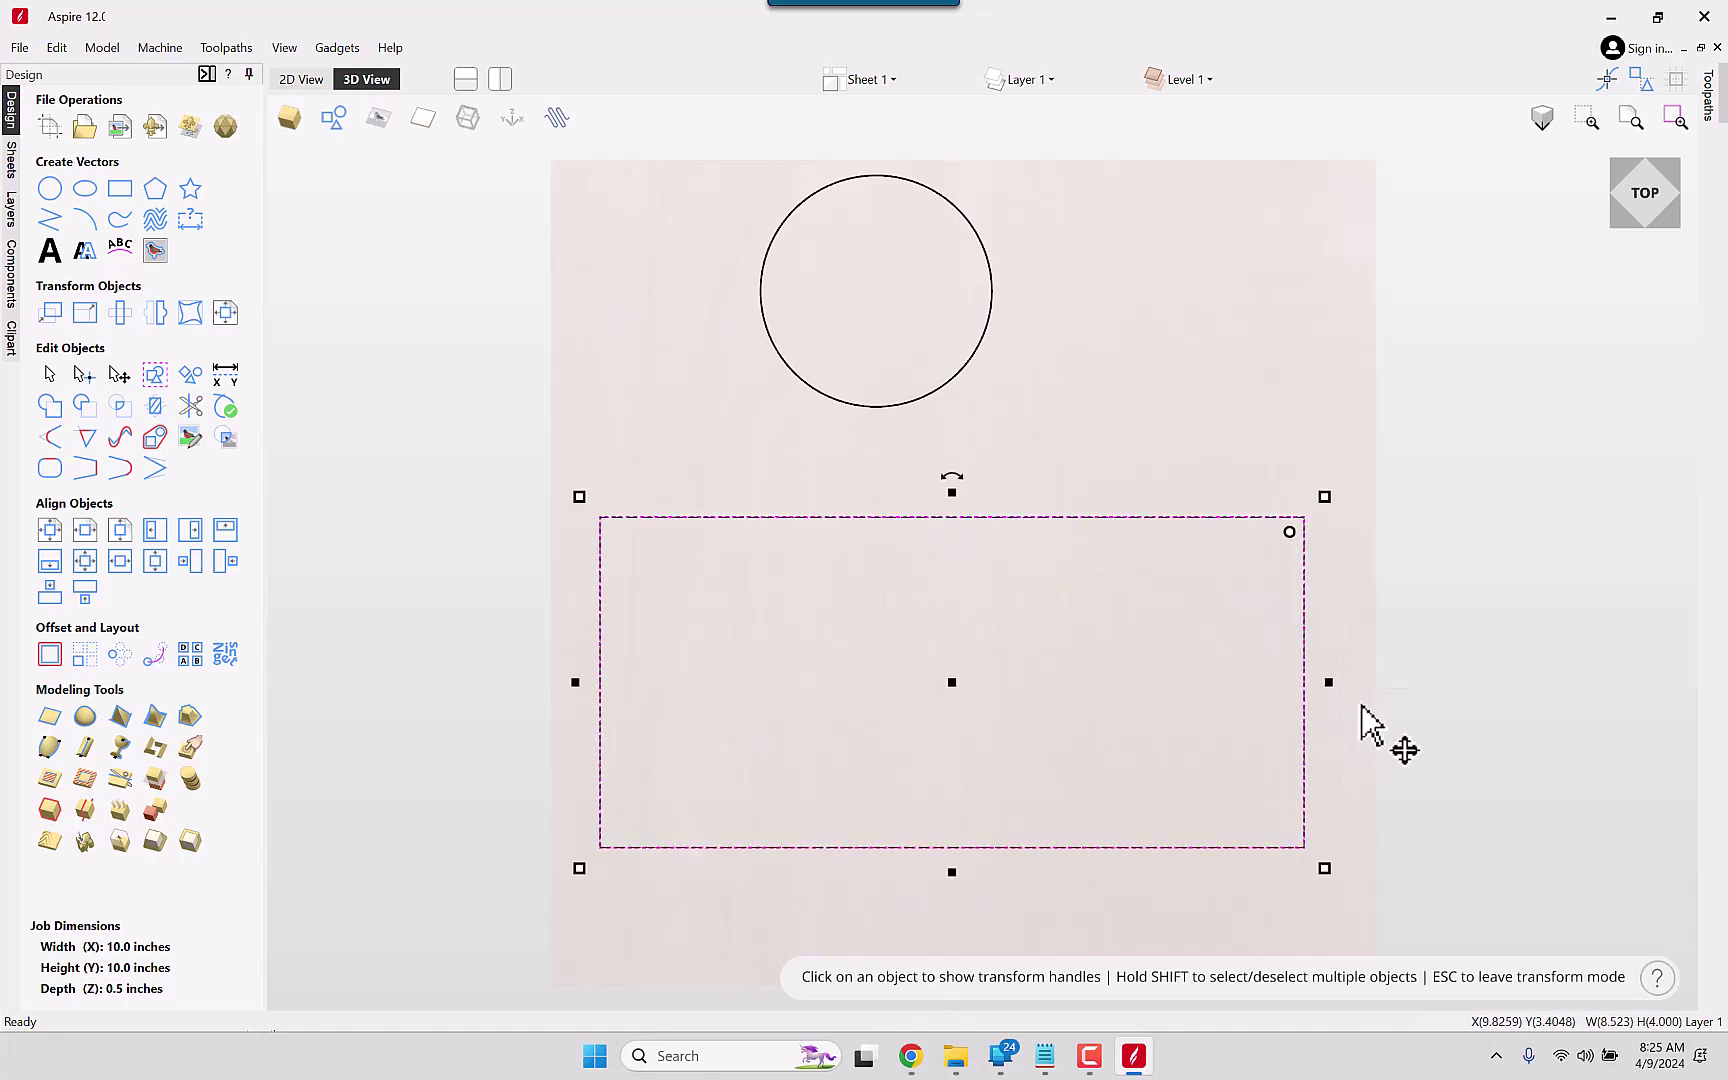
Step: Give the circle a 2-inch radius and centre it on the rectangle's top edge
left_click(945, 391)
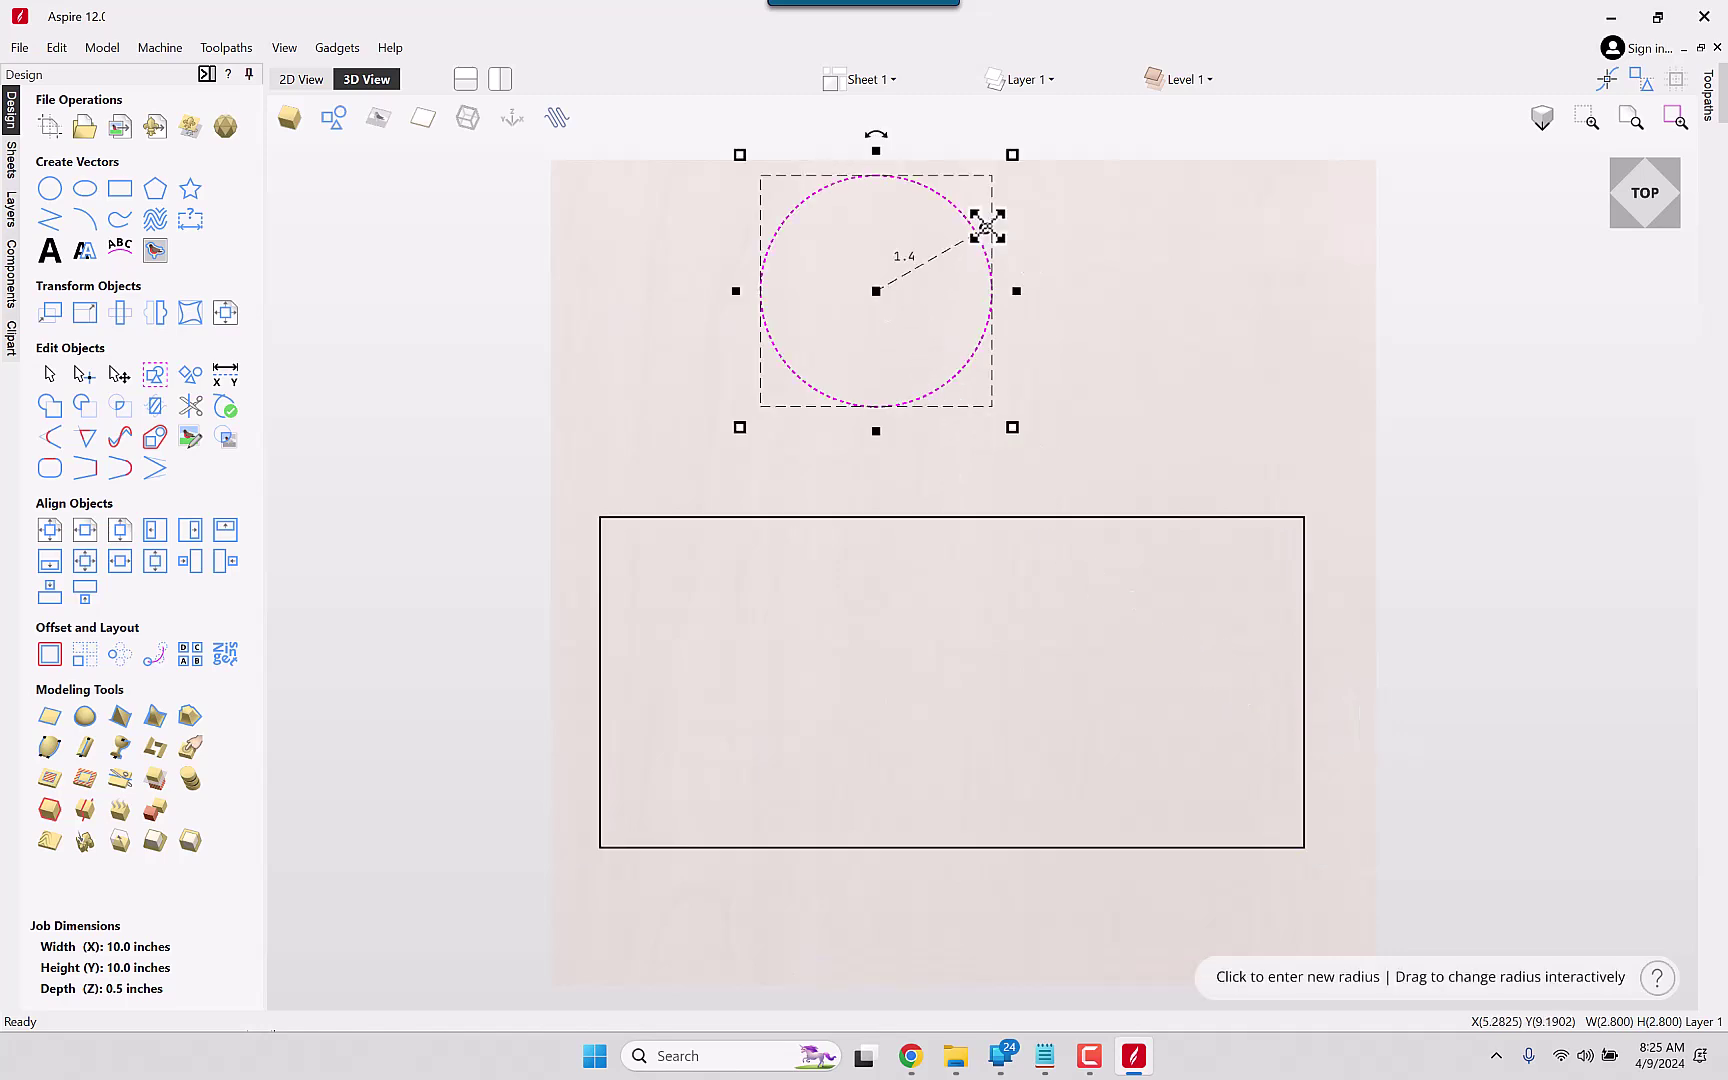
left_click_drag(985, 228, 976, 332)
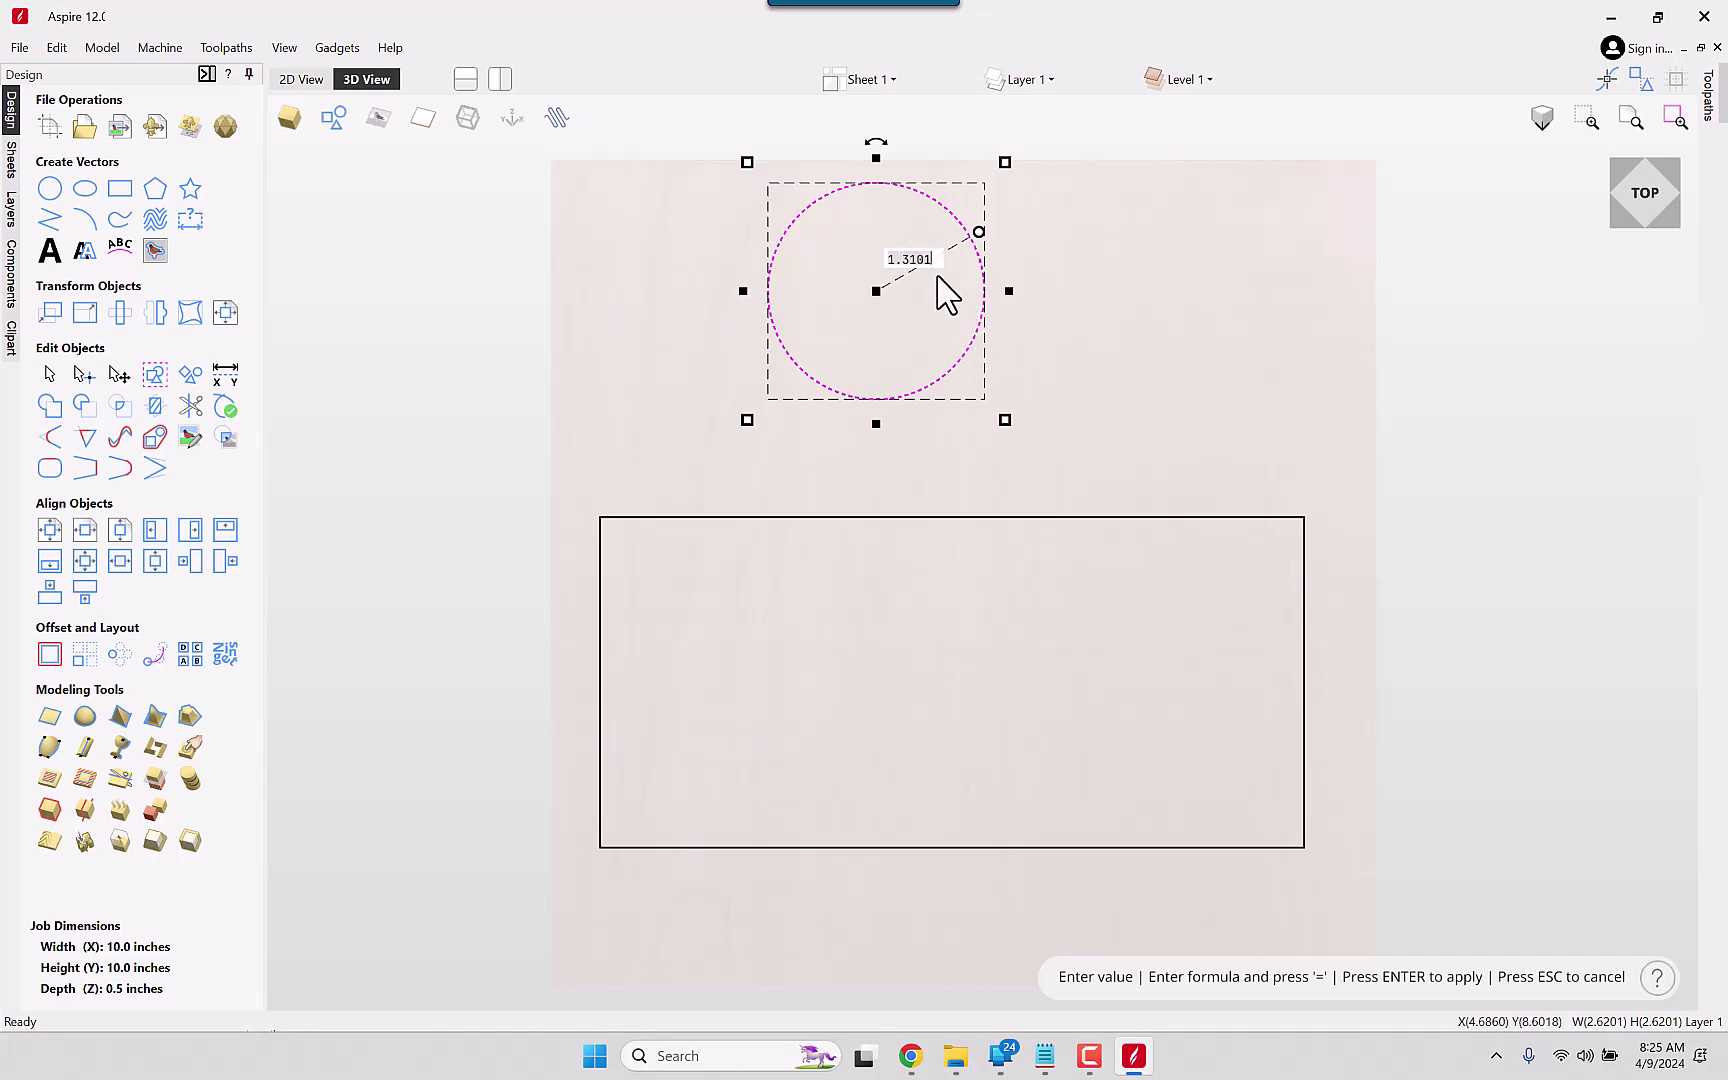
key("Return")
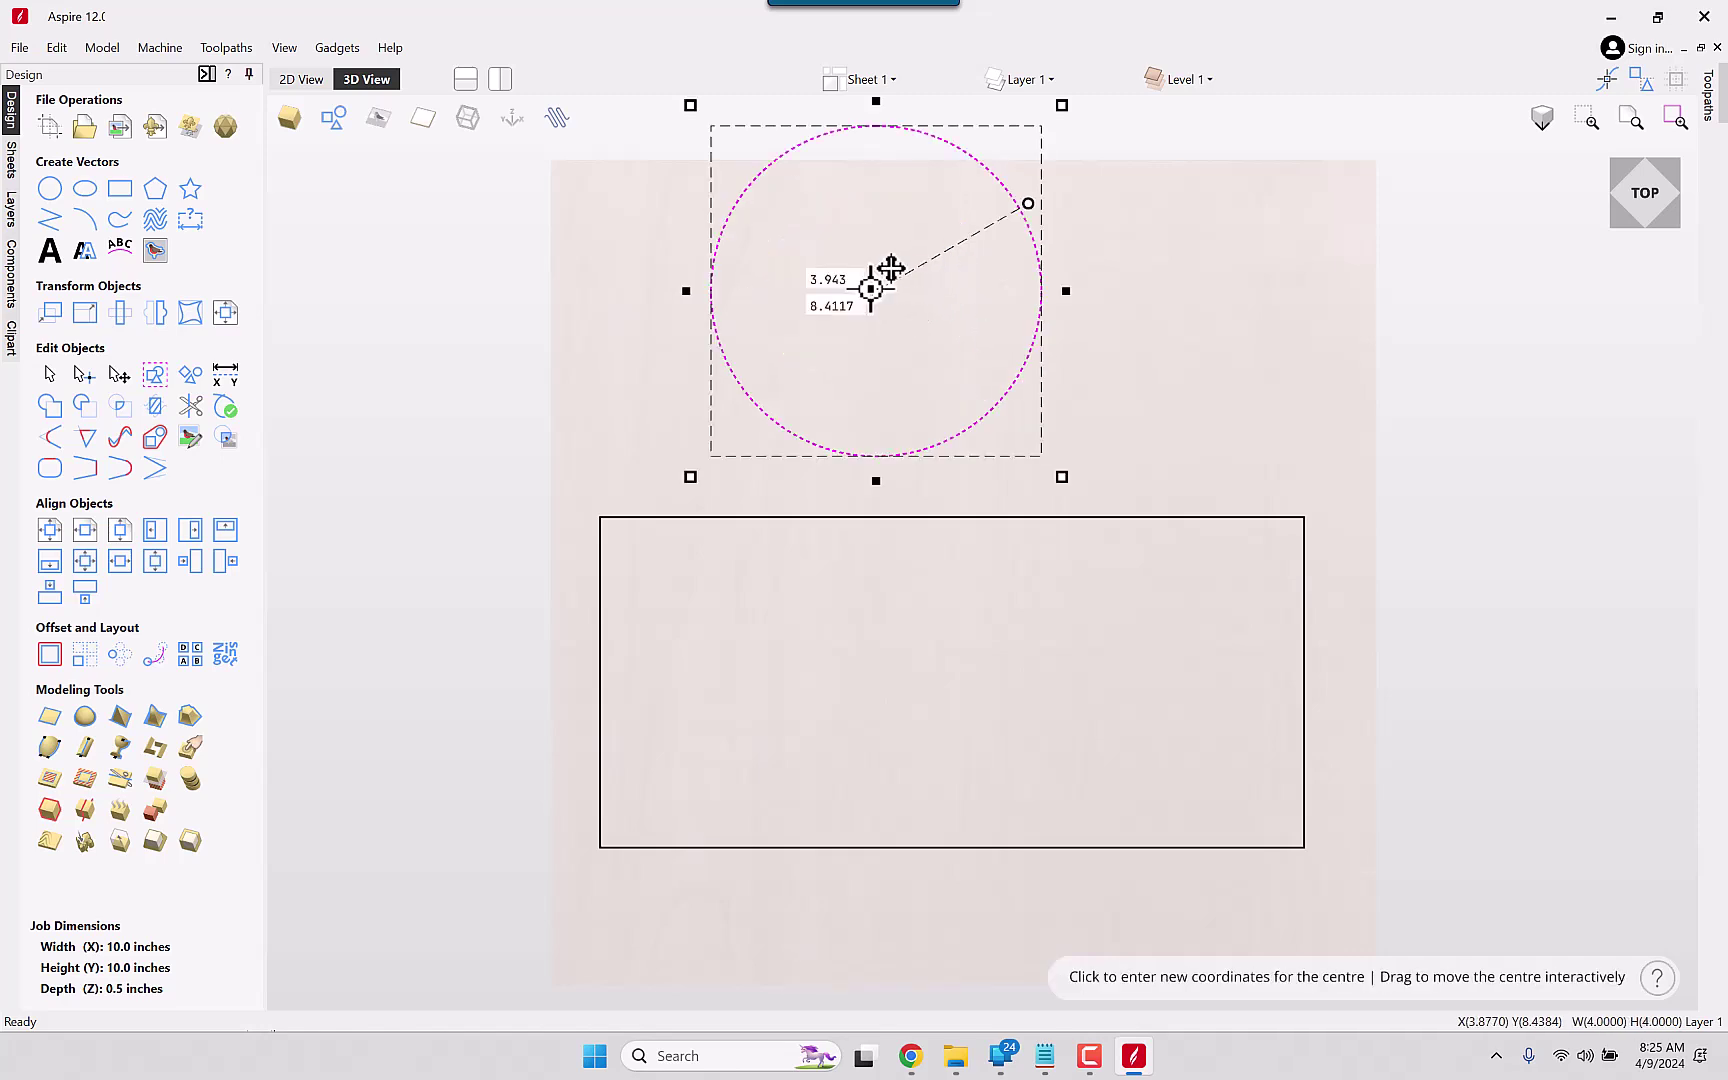
left_click_drag(877, 290, 945, 518)
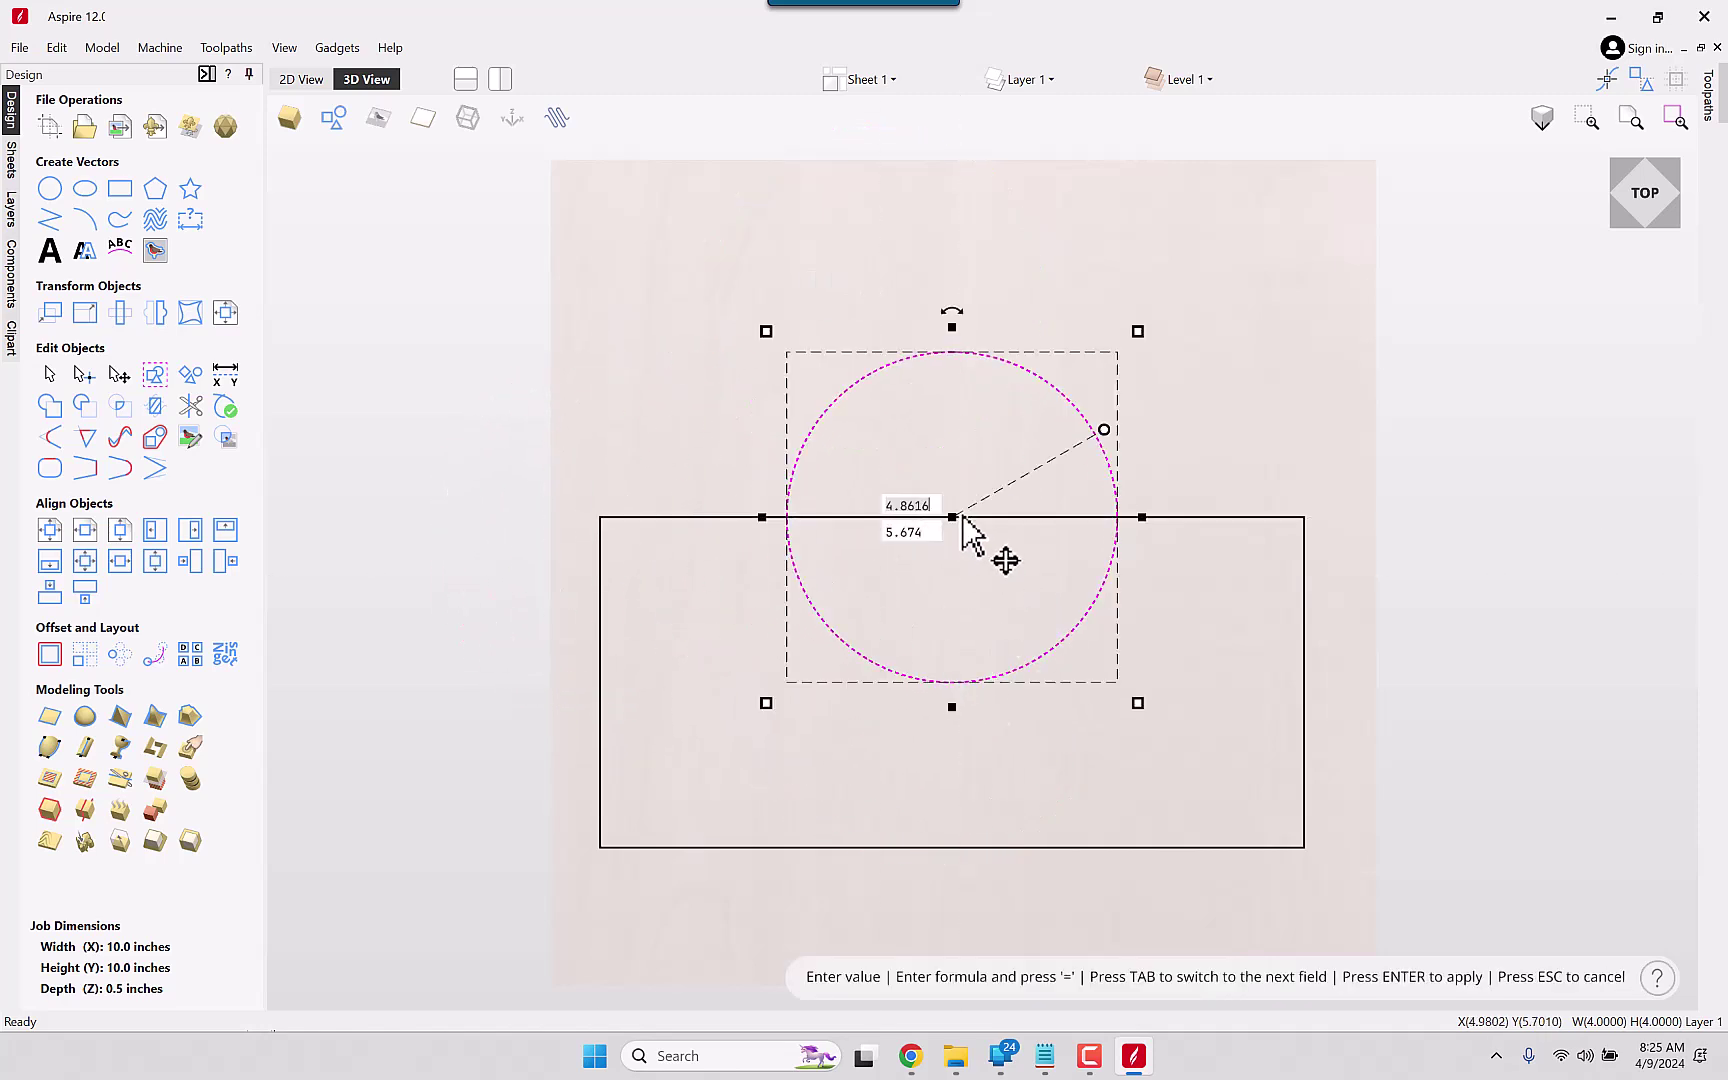
left_click(891, 768)
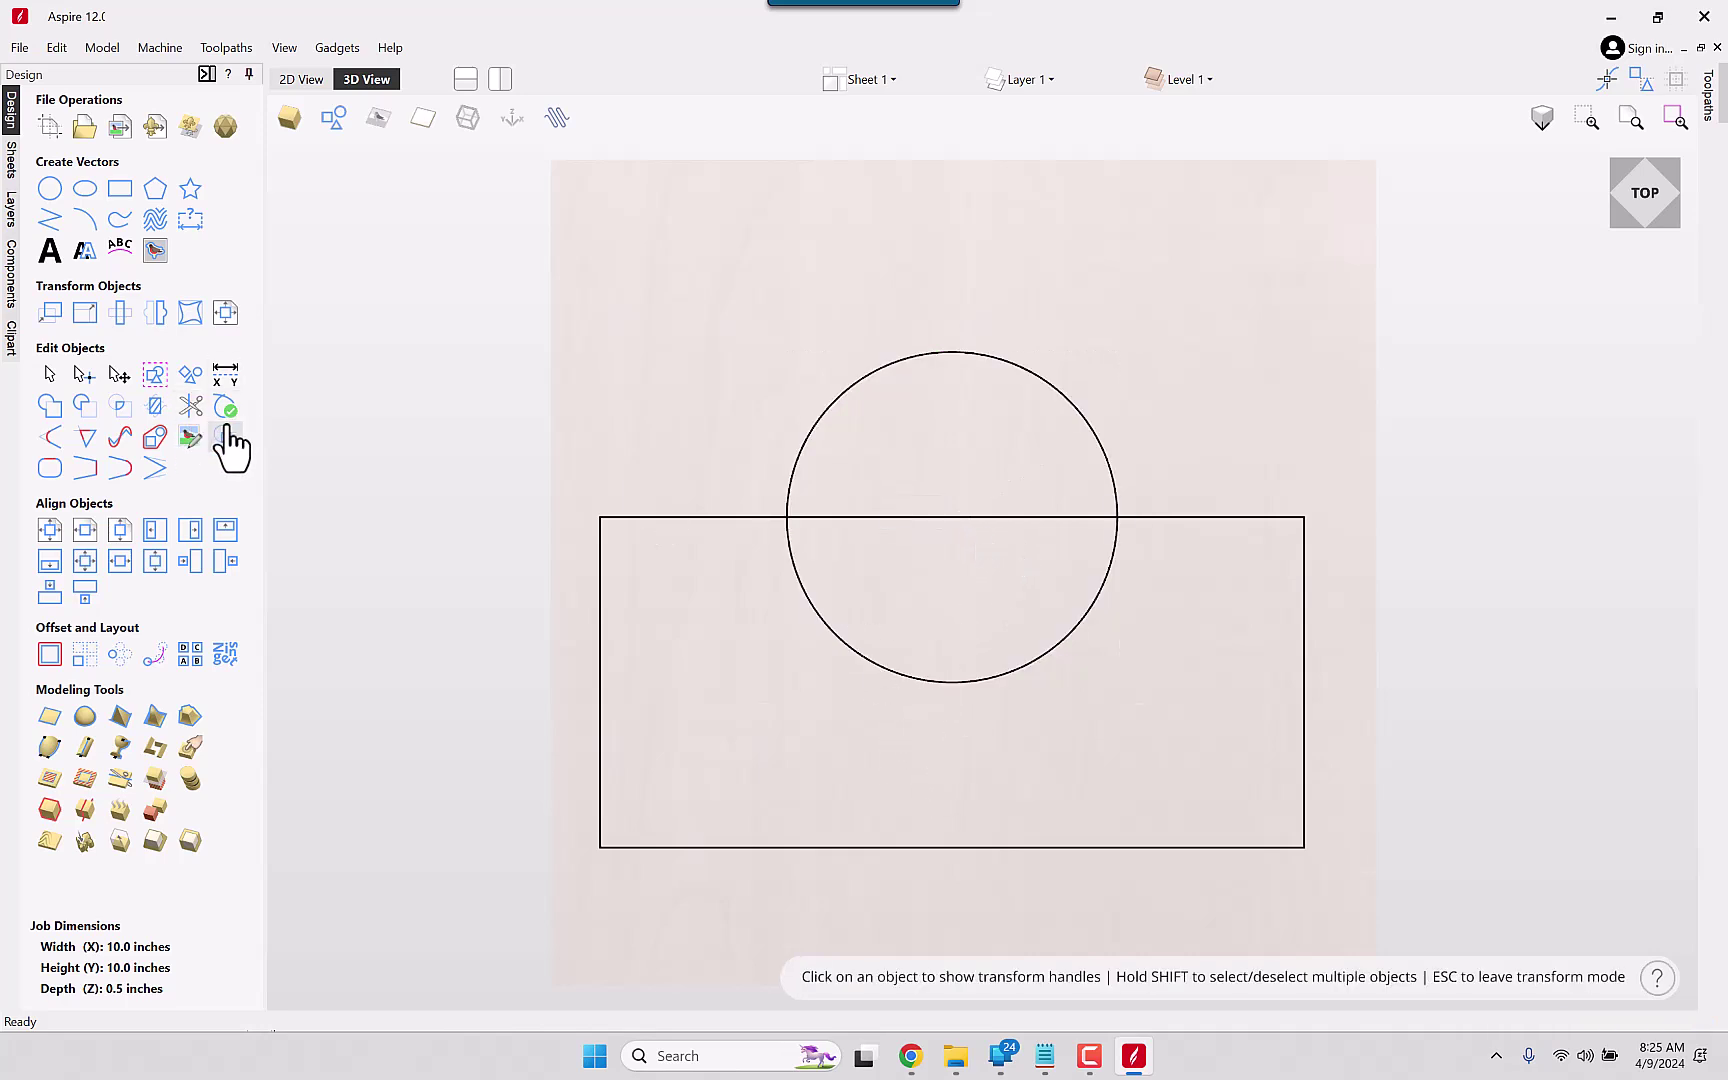
Step: In 2D View, trim away the rectangle edge inside the circle and the circle's lower arc
left_click(199, 411)
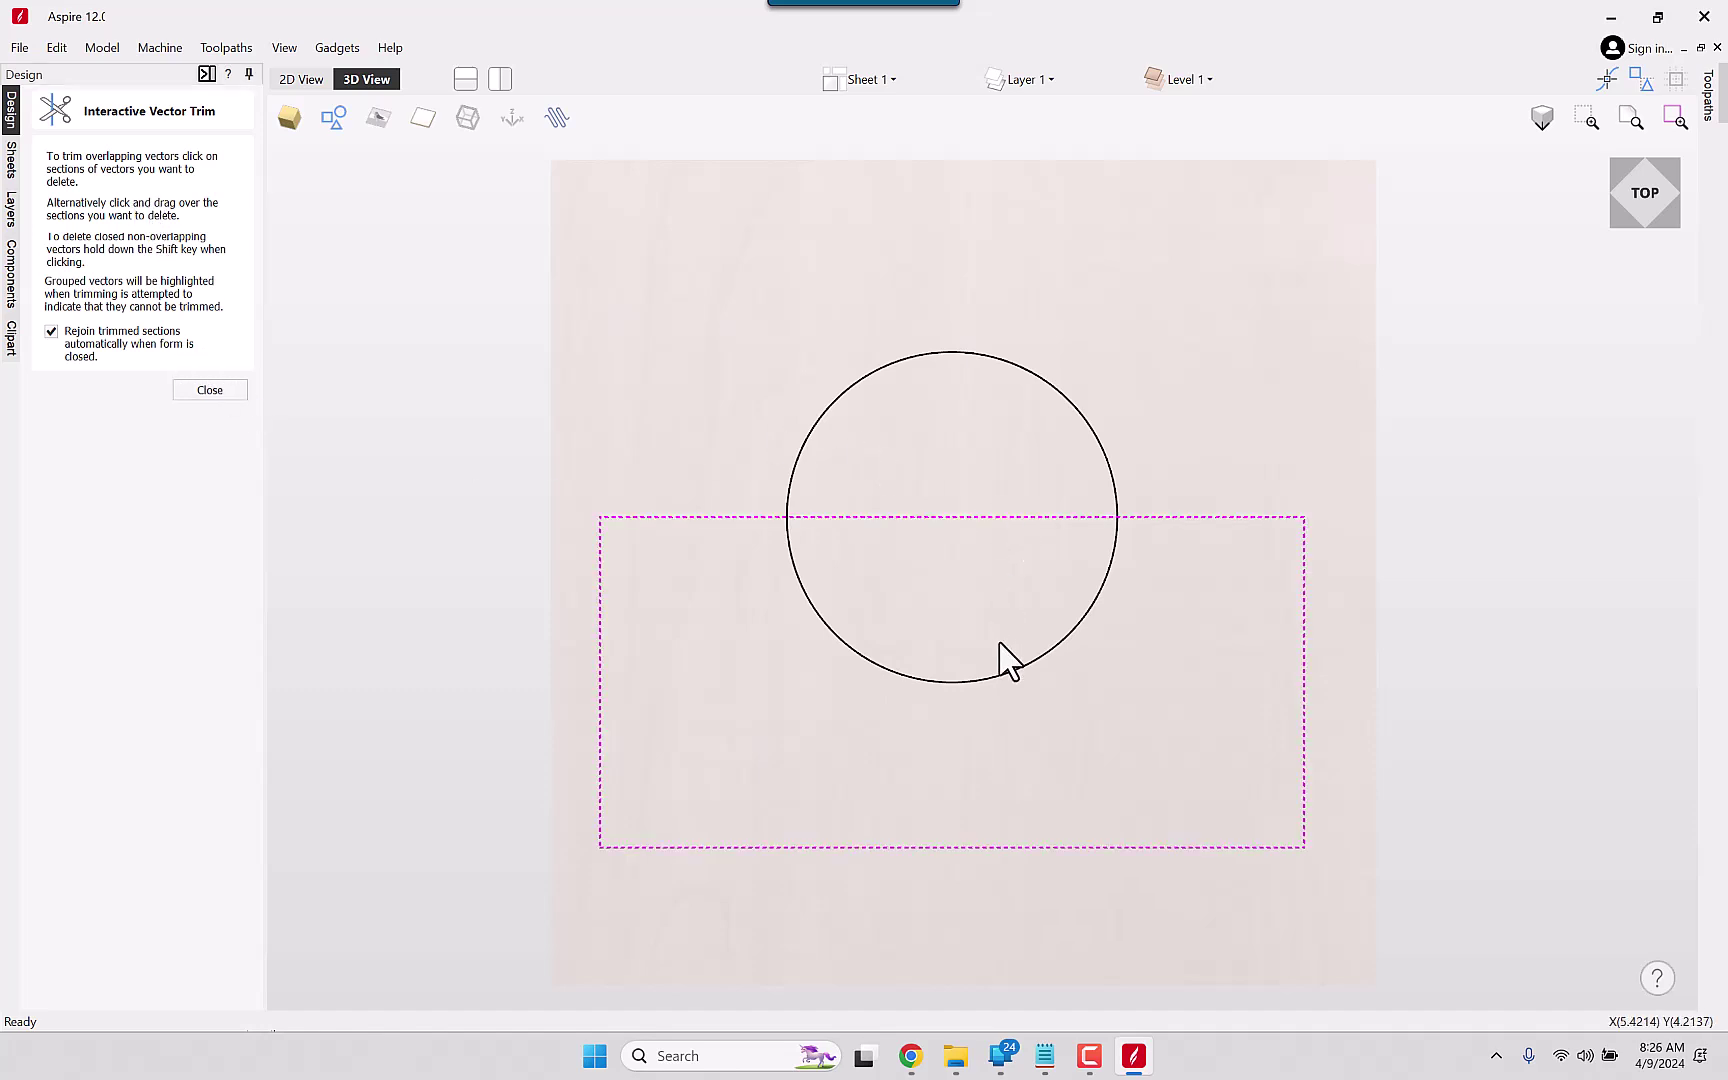
left_click(225, 391)
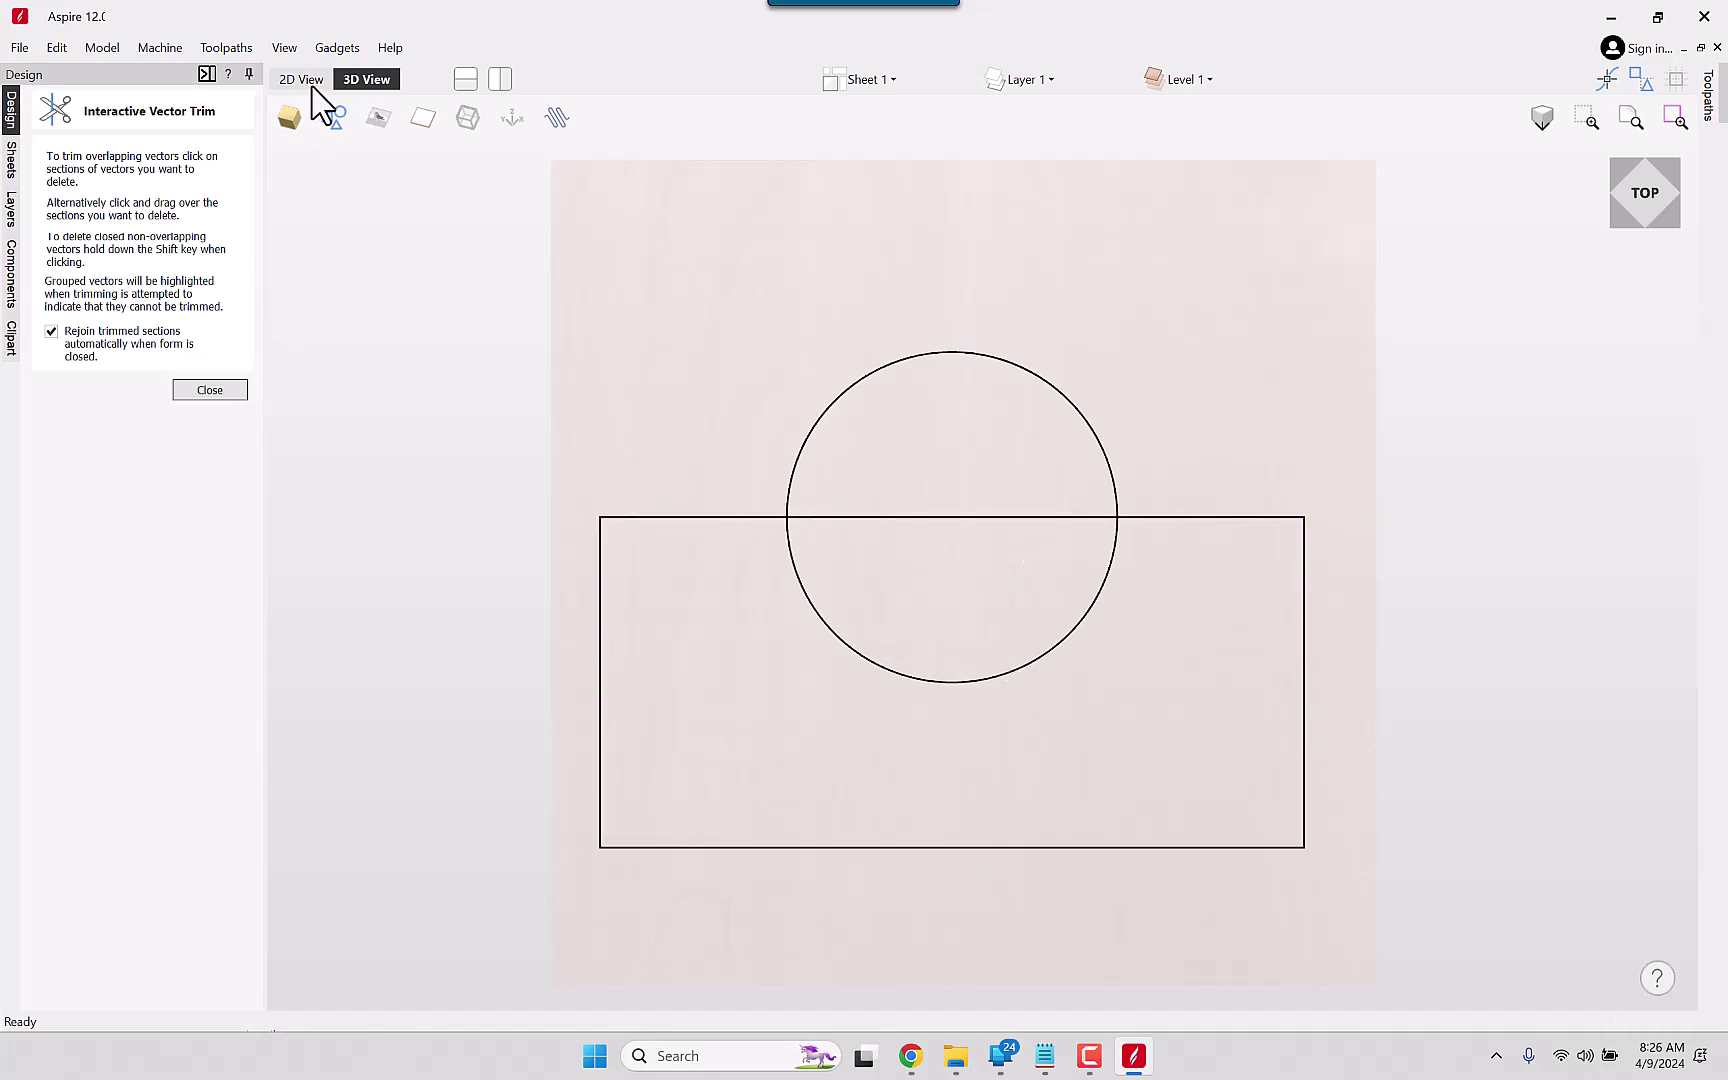
key("F2")
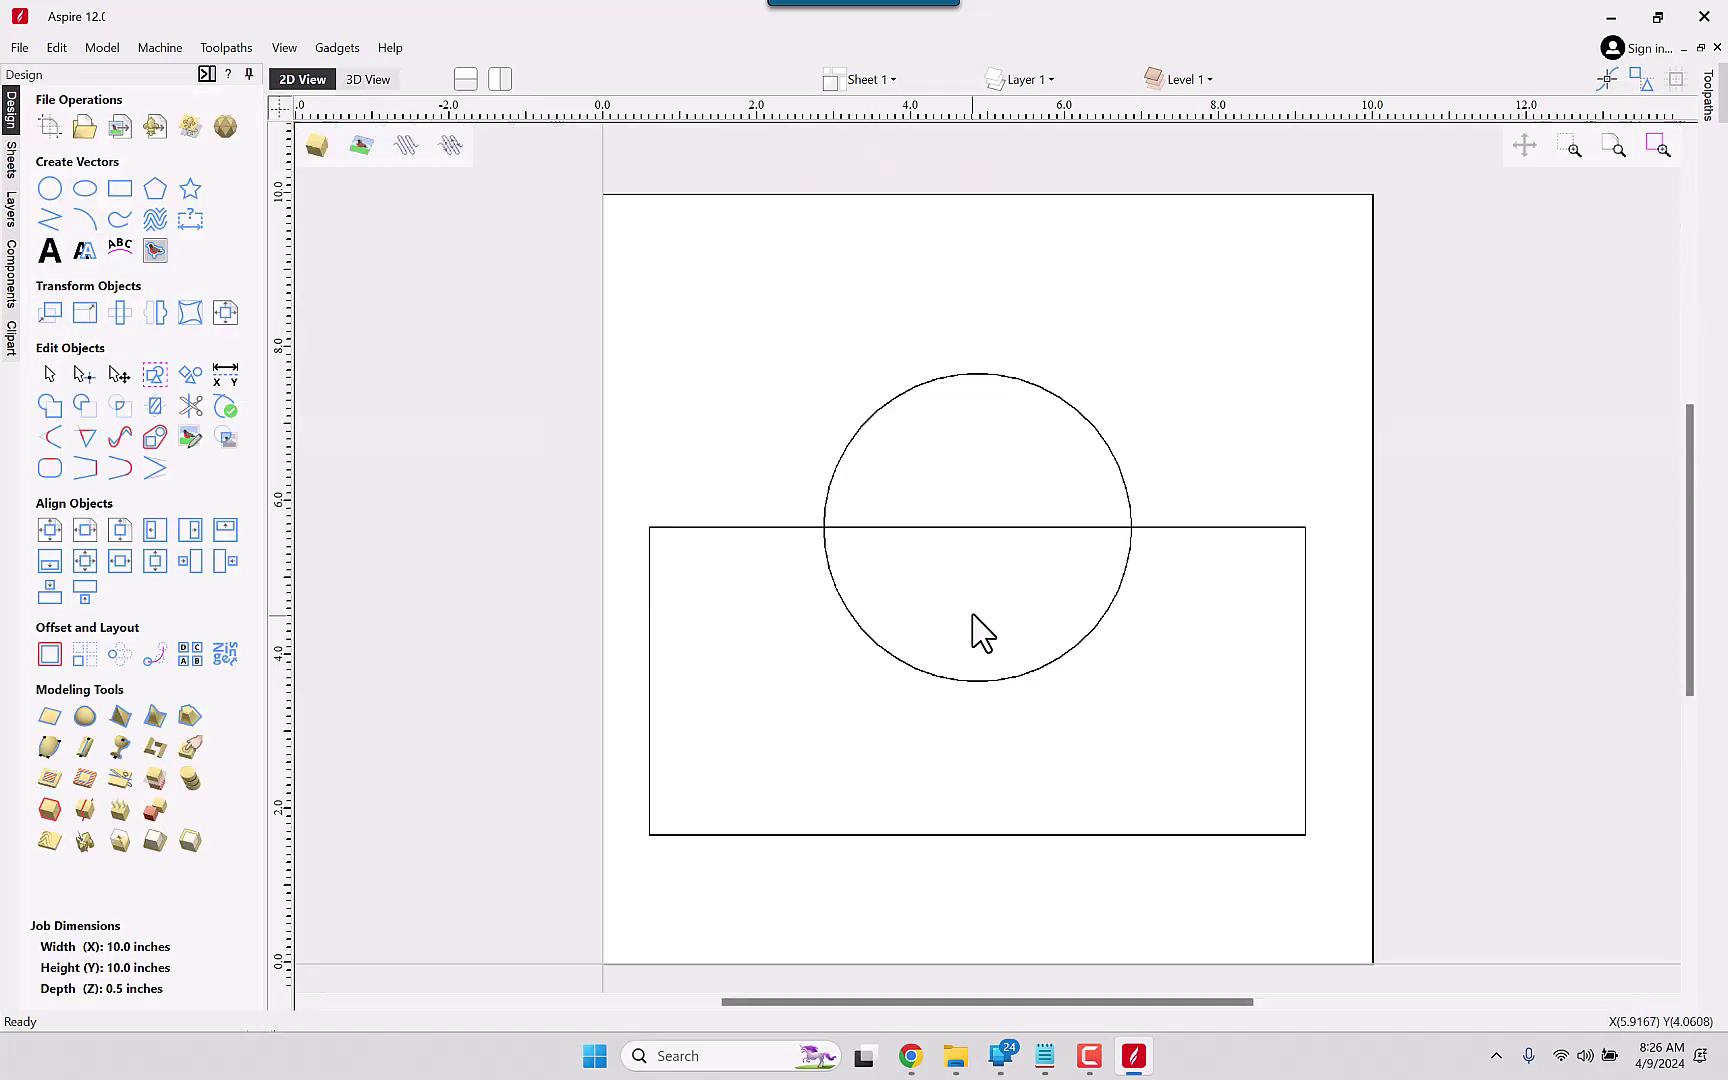
left_click(188, 408)
left_click(996, 527)
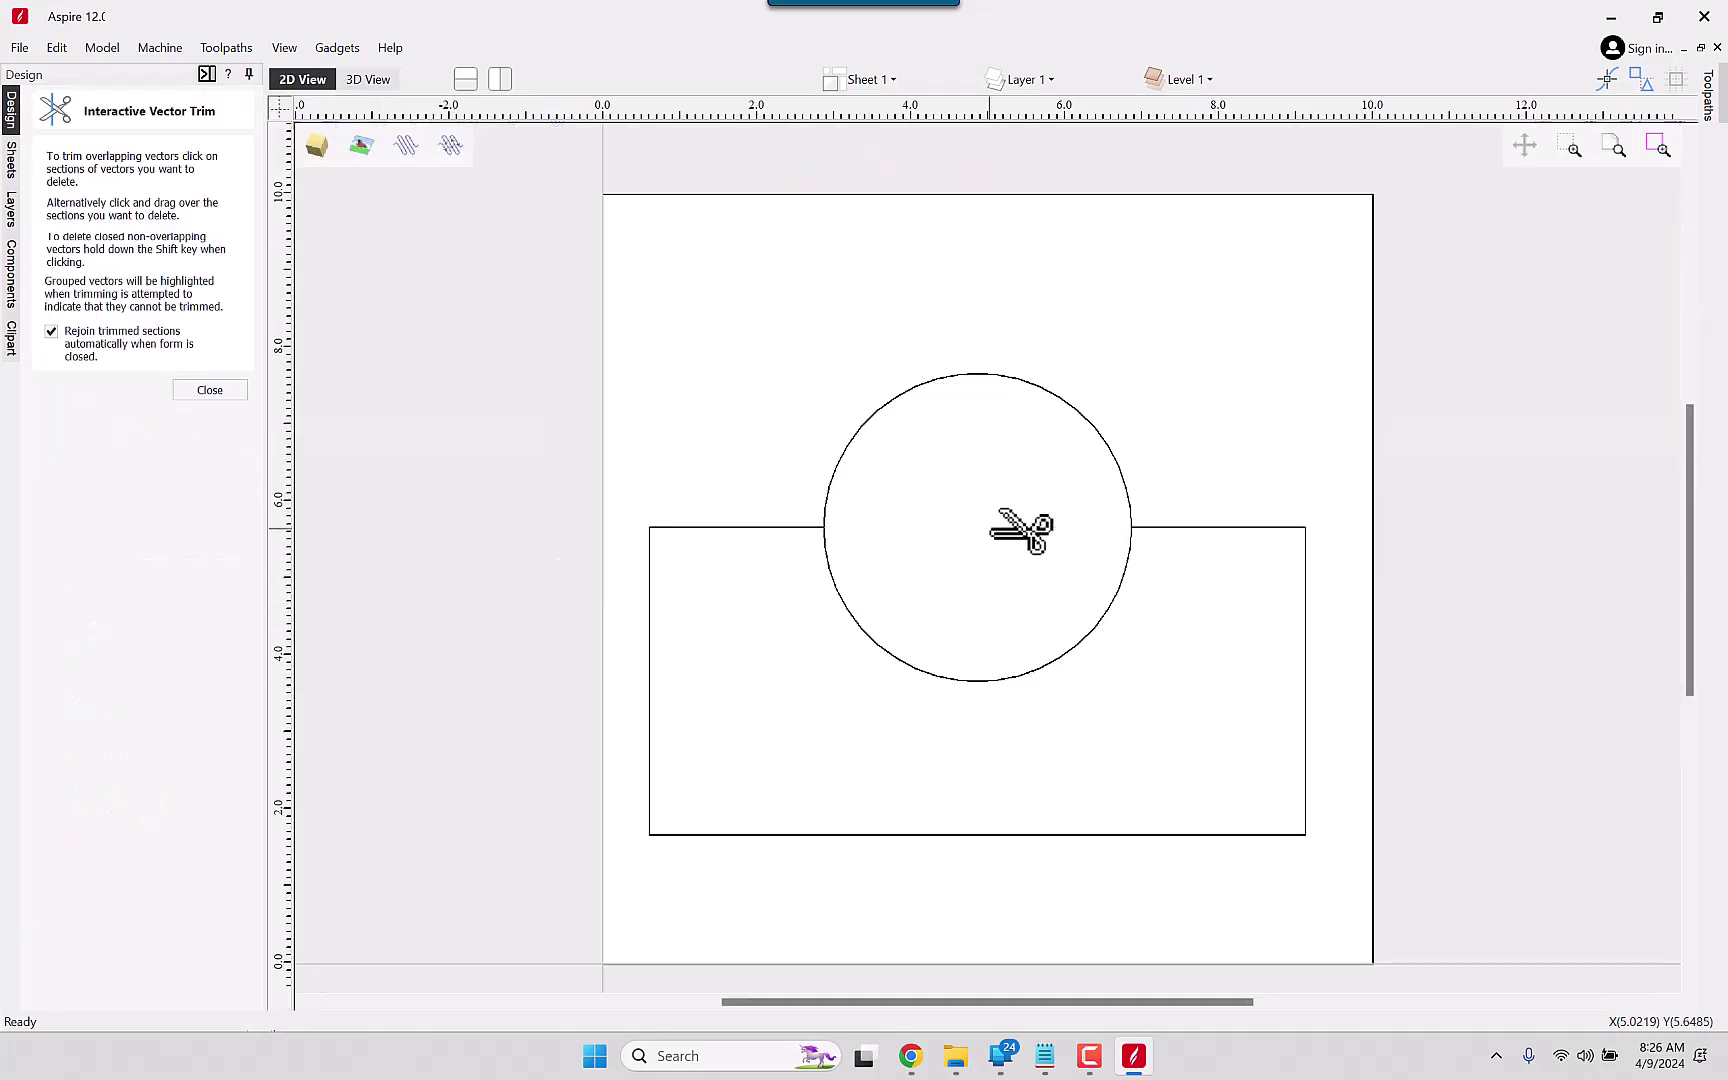
left_click(996, 681)
left_click(214, 394)
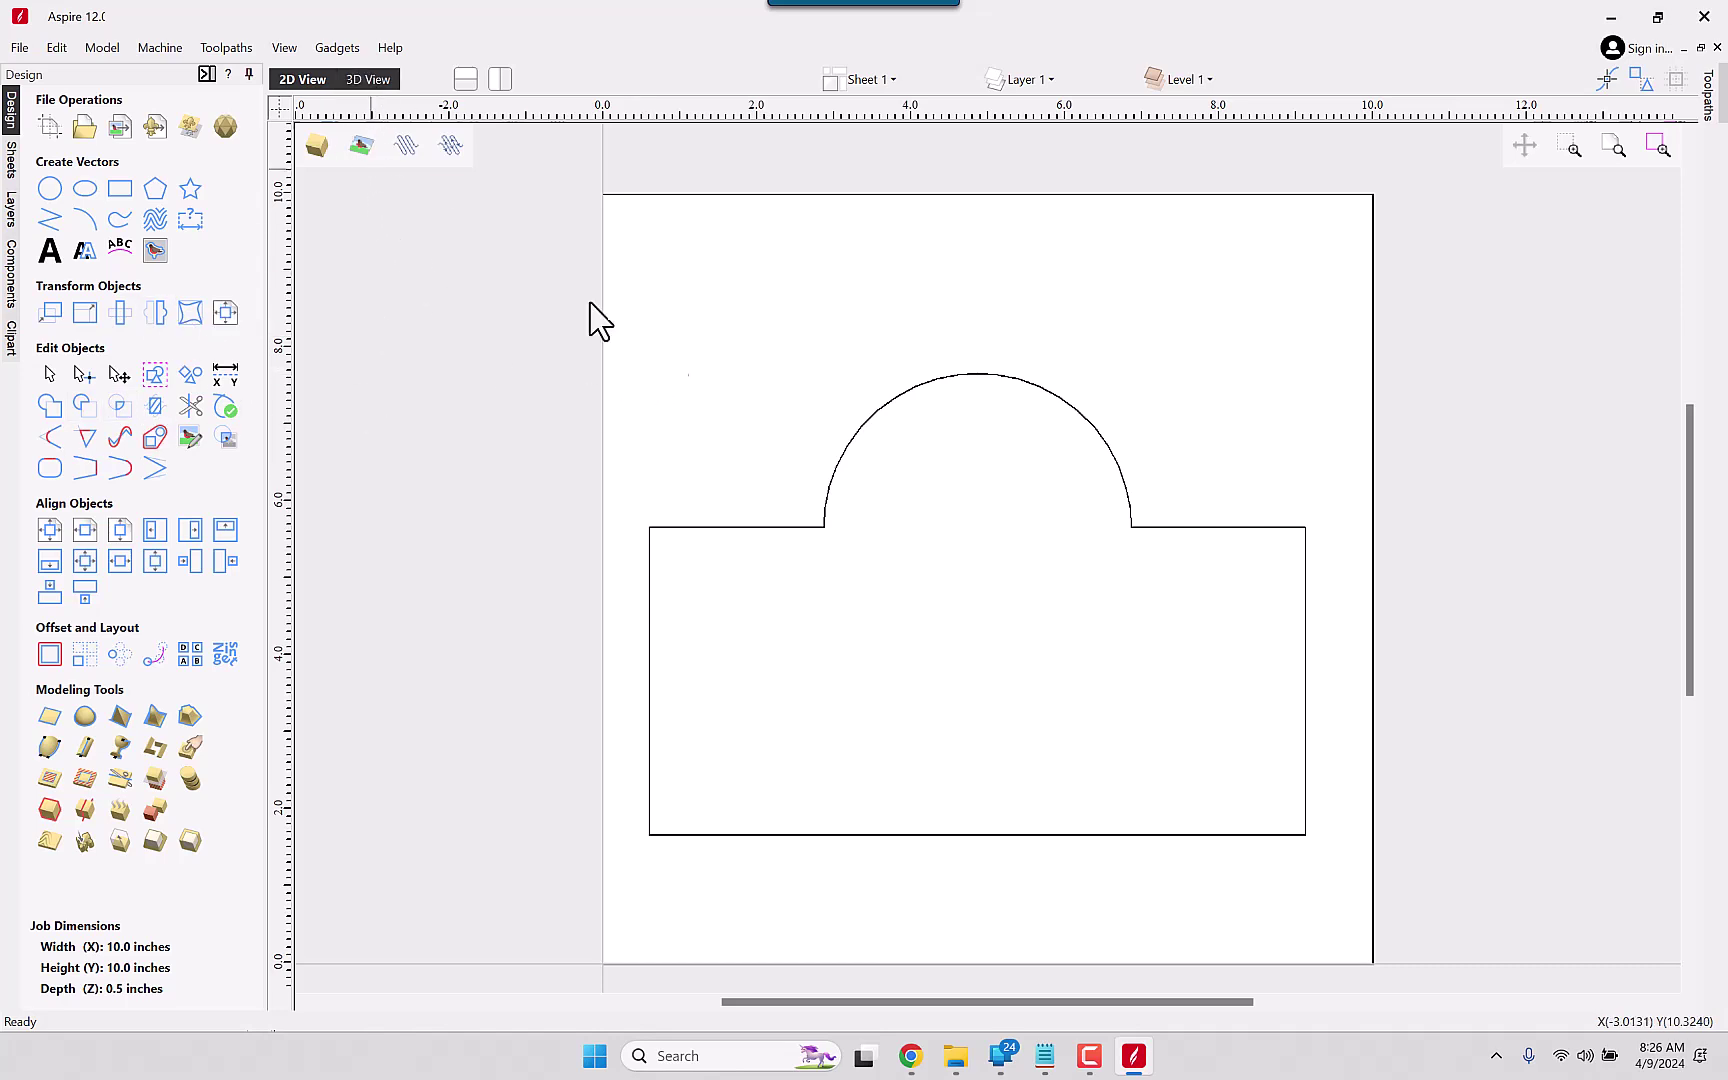
Step: Squash the arched outline to about 3.161 inches tall for a flatter dome
key("F3")
left_click(1093, 448)
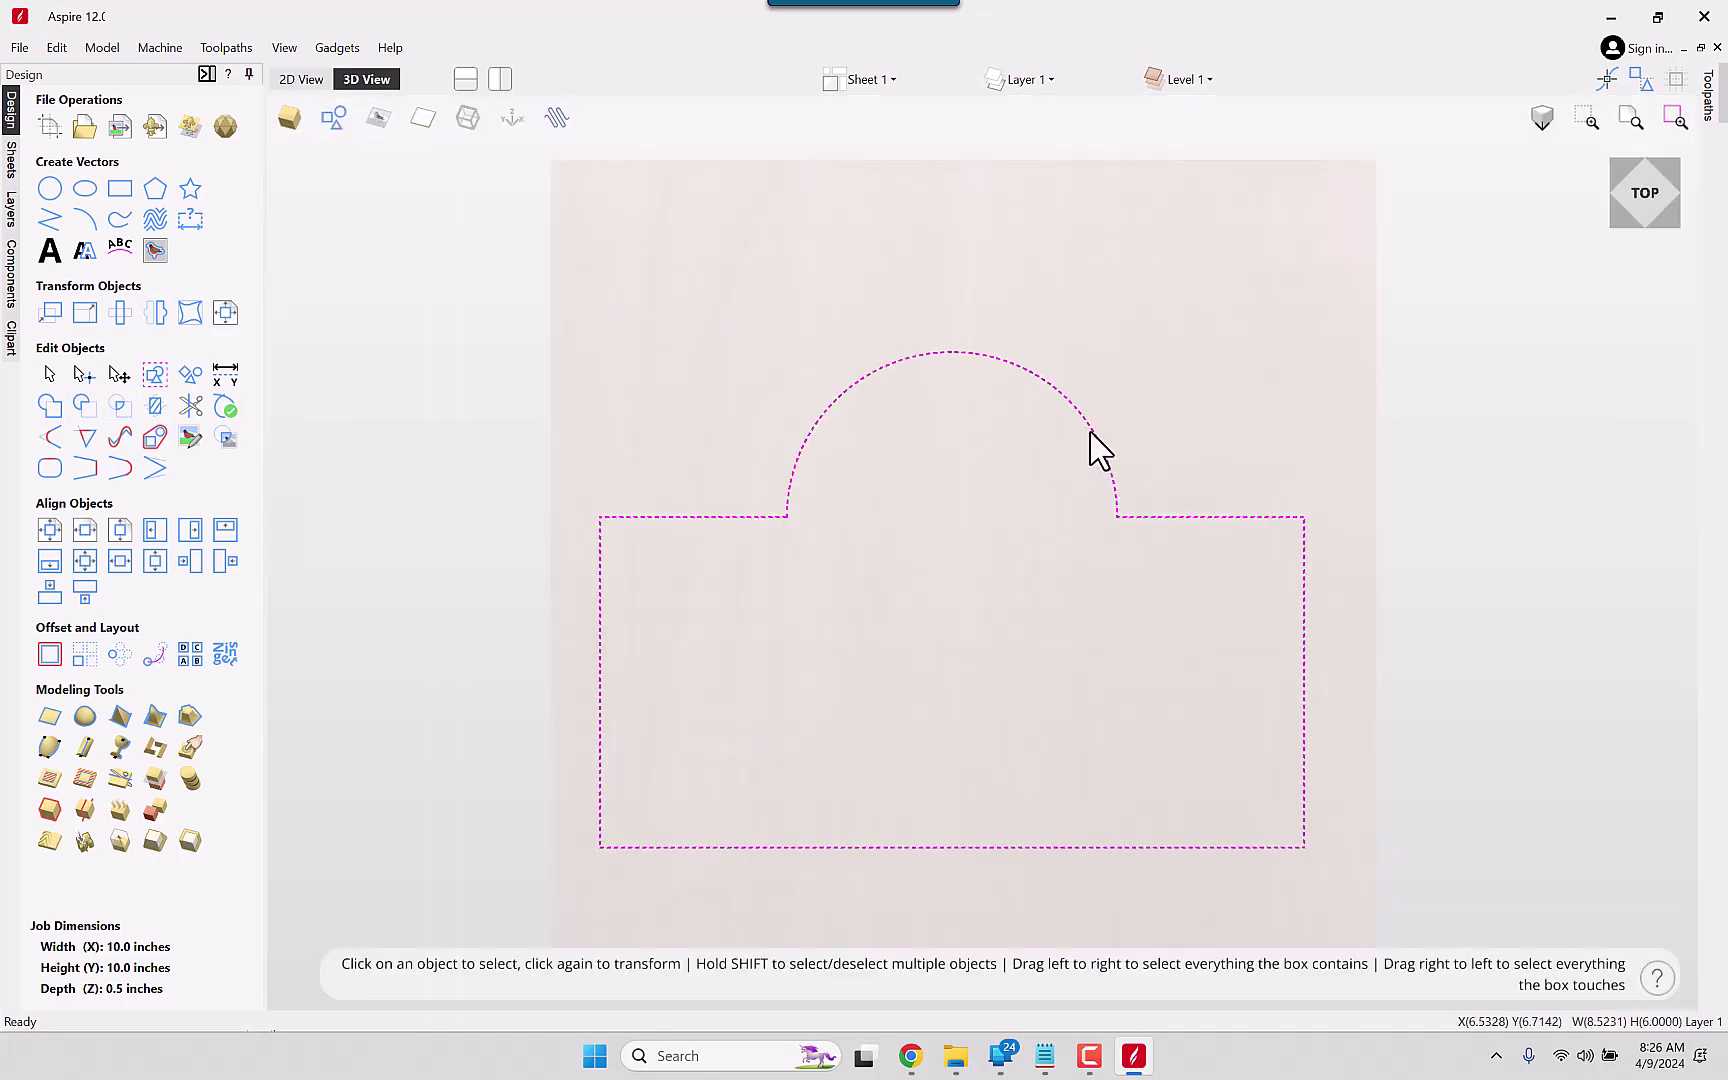
left_click(1091, 428)
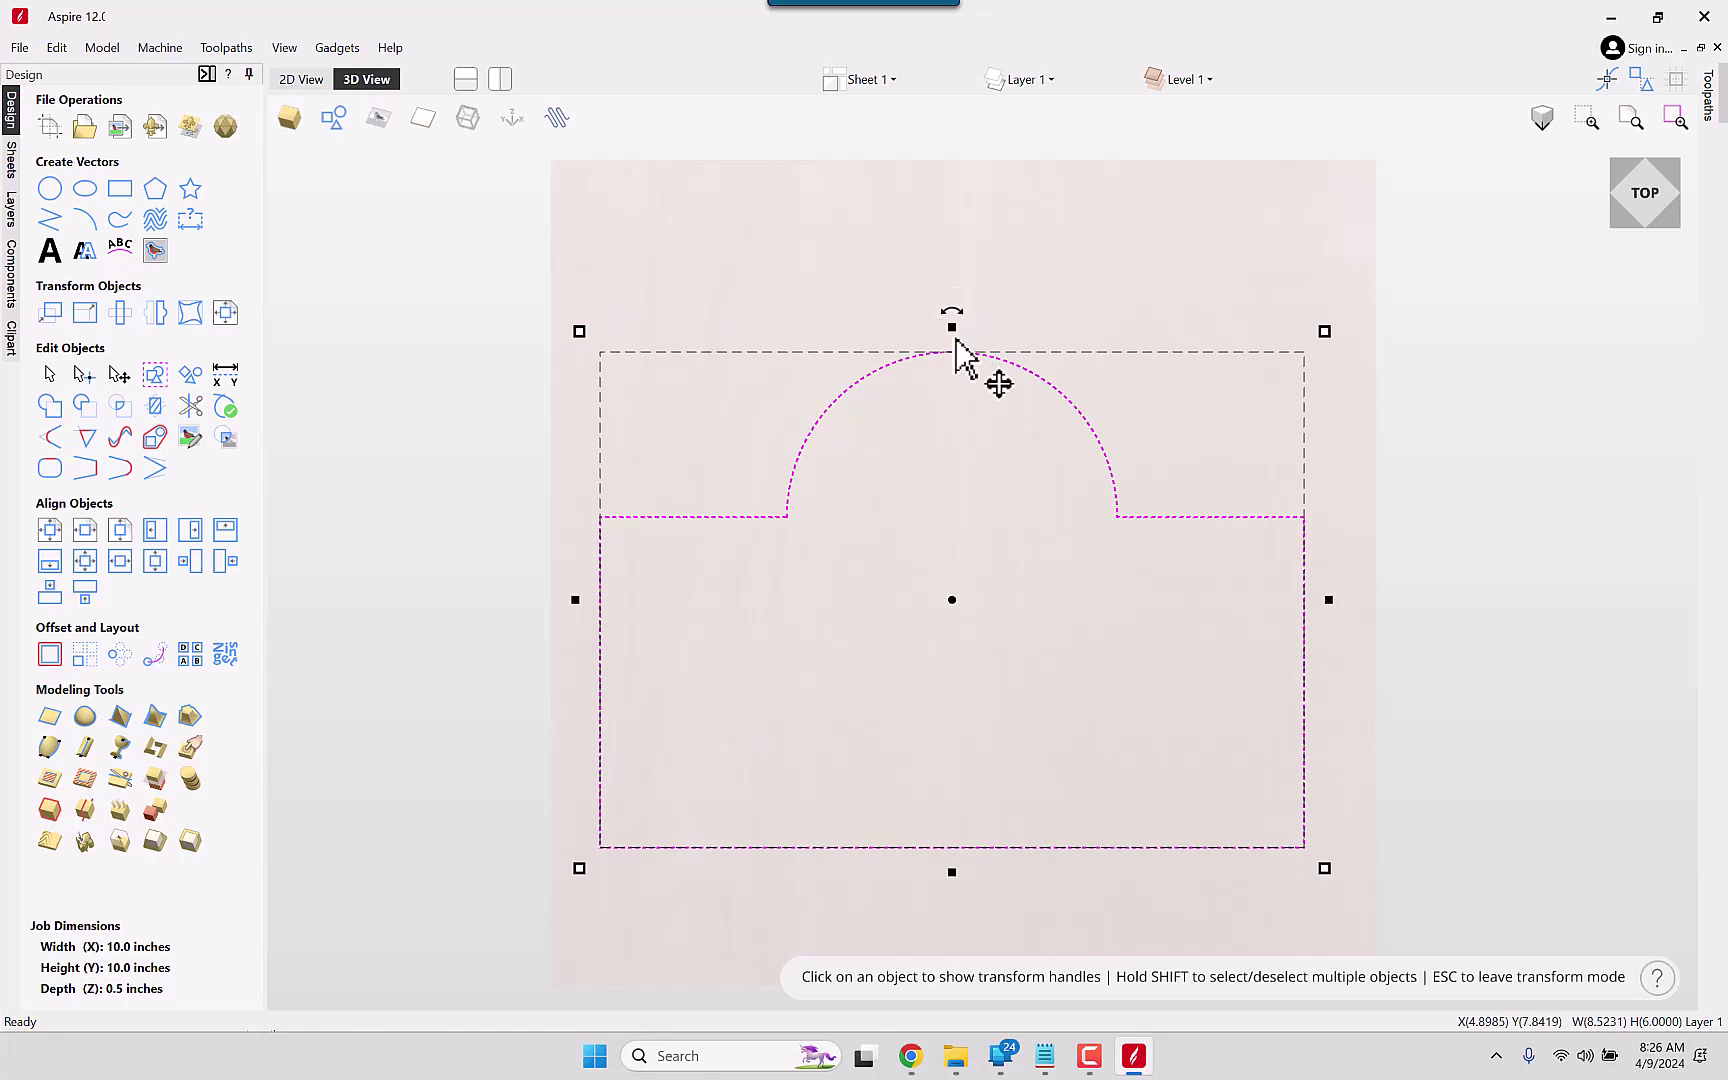
left_click_drag(952, 320, 953, 586)
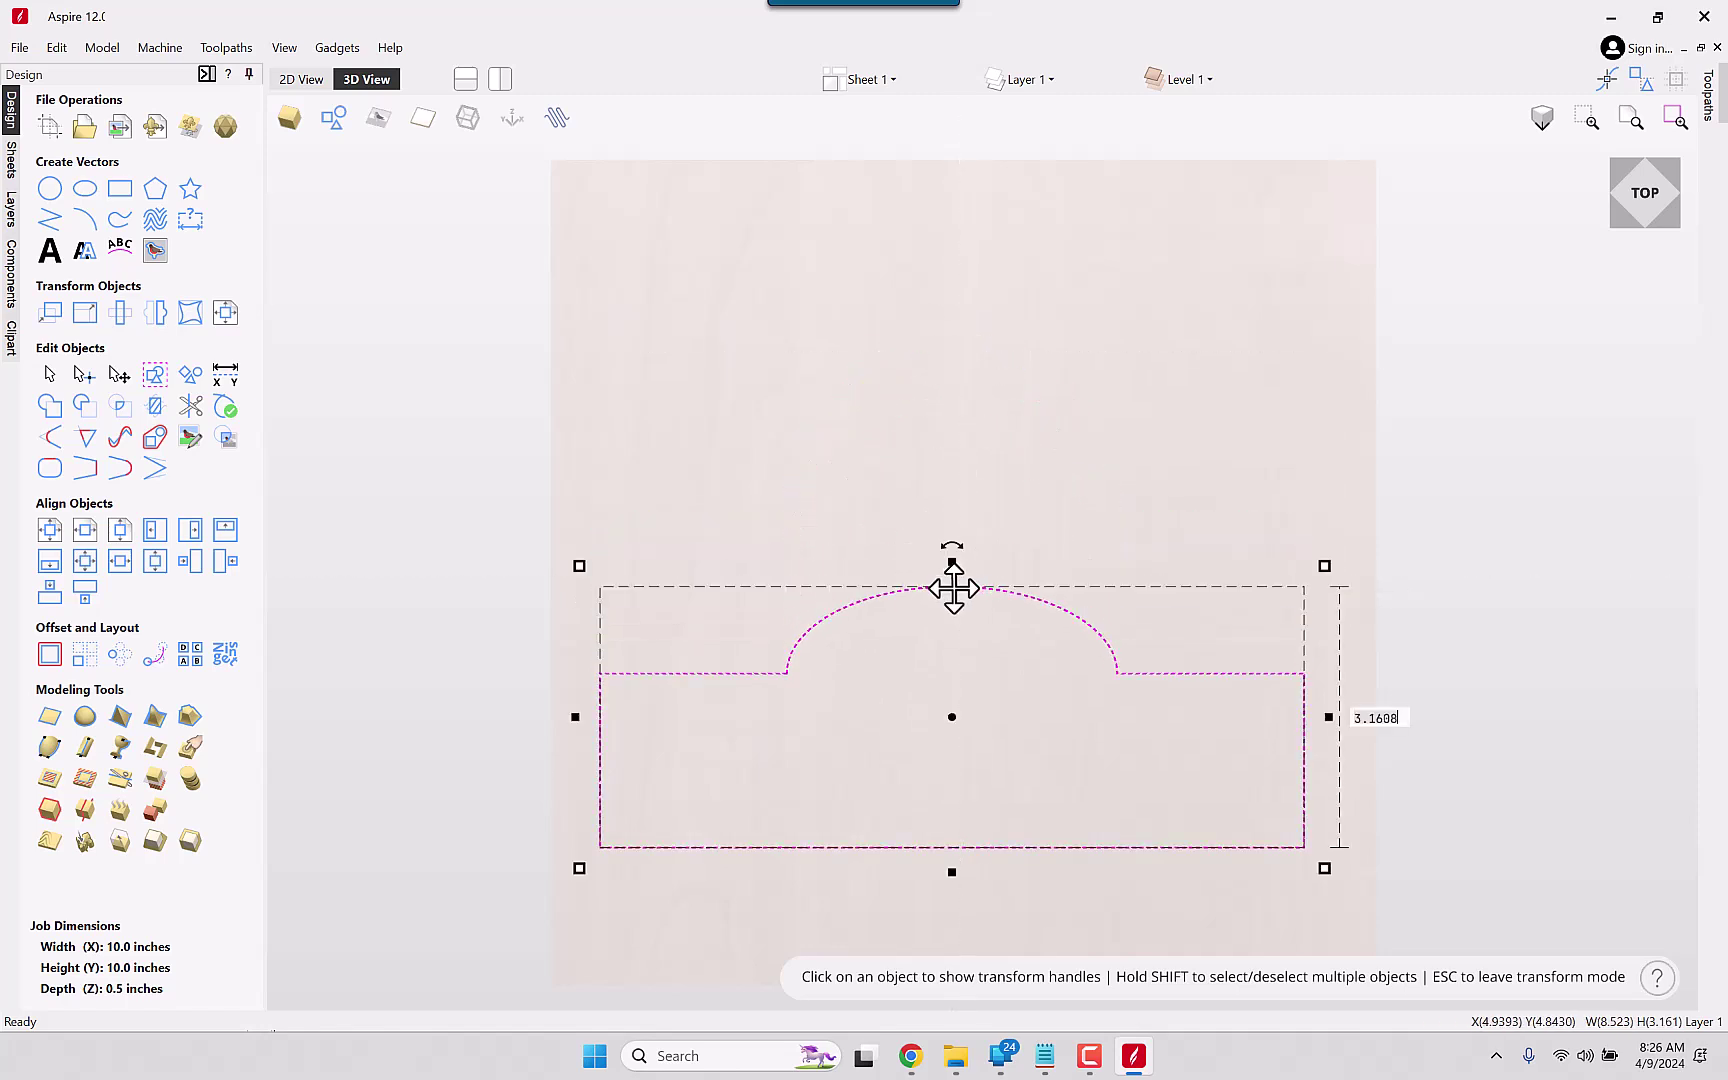
left_click(1111, 494)
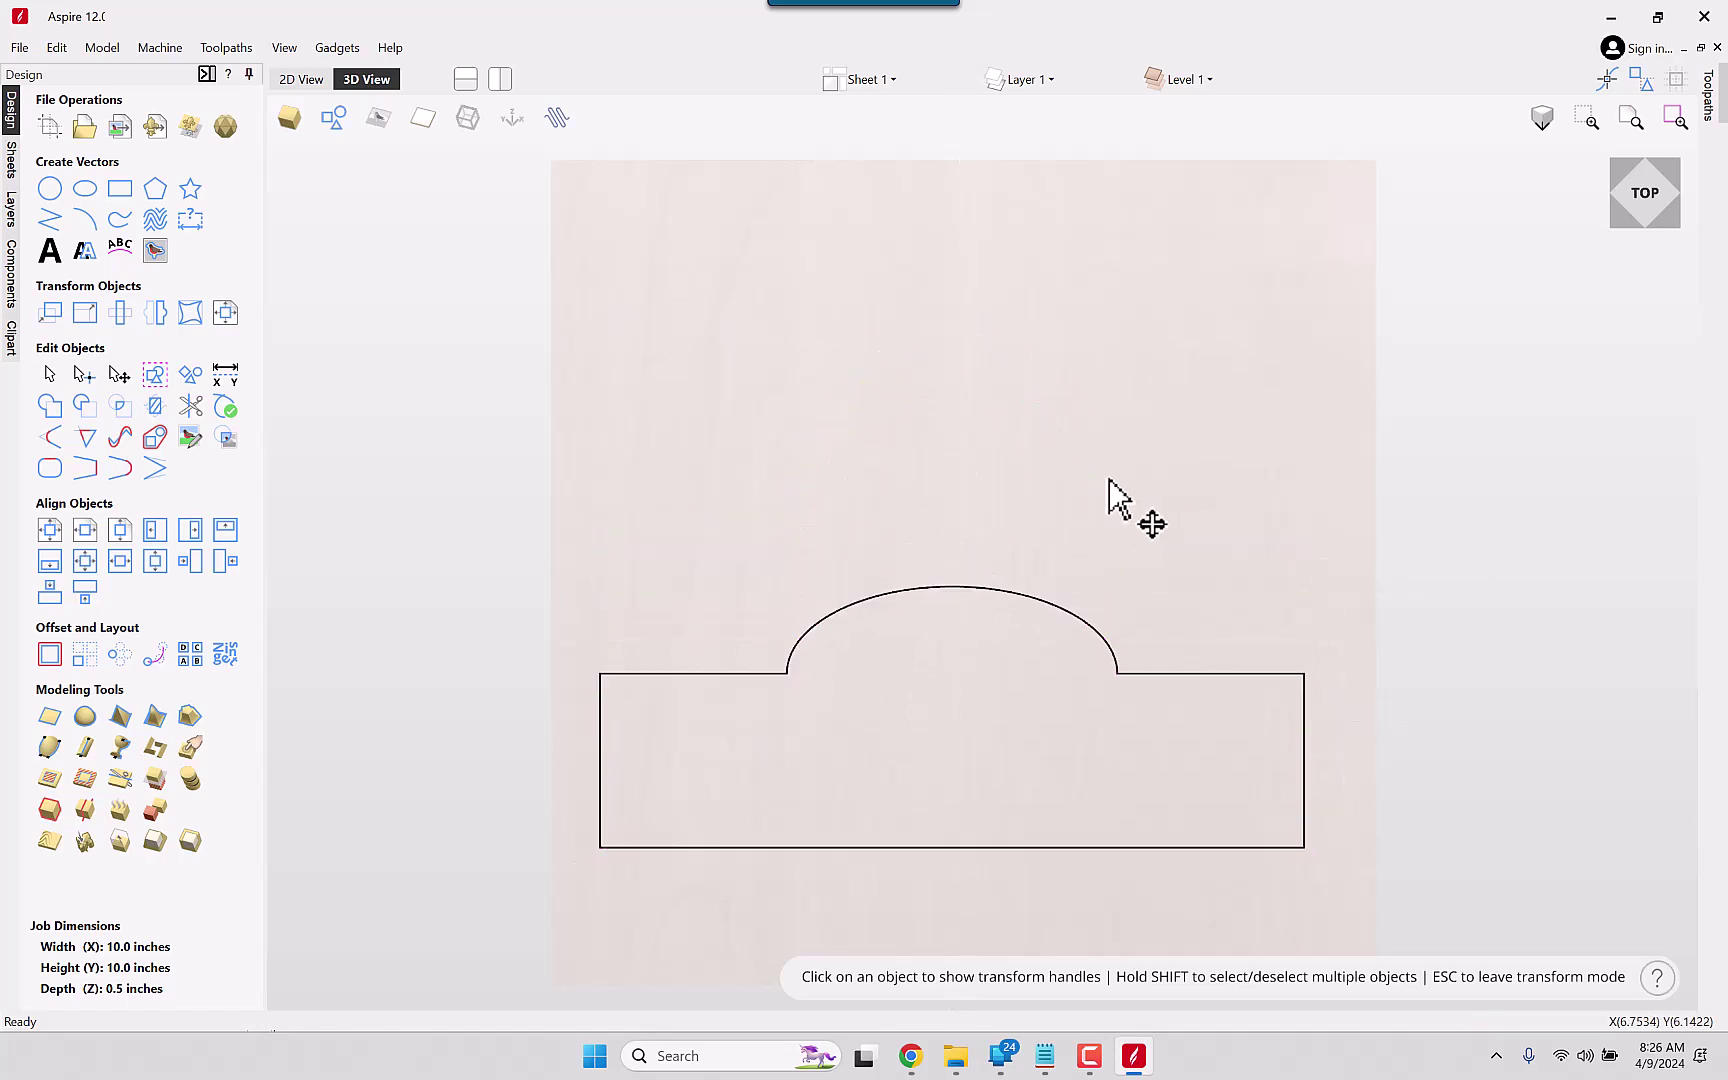
left_click(328, 80)
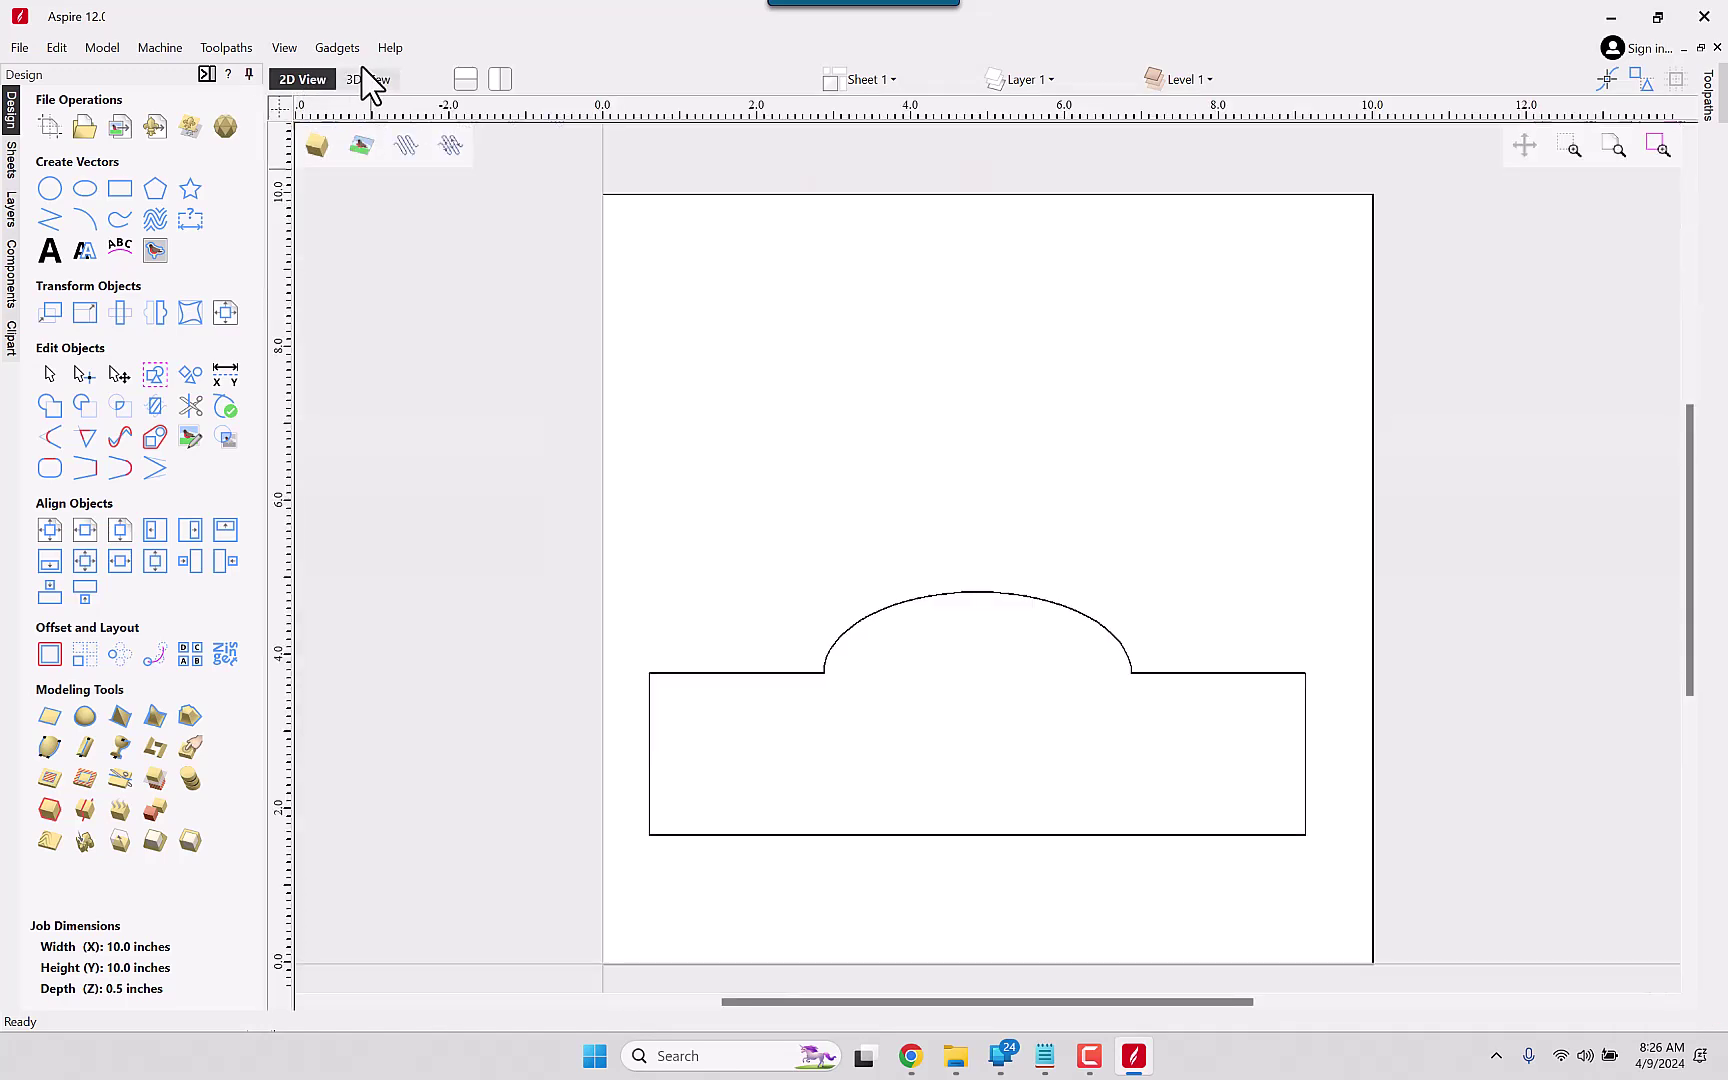
Step: In the Toolpaths panel, confirm the 0.5-inch material setup with Z-zero on the Material Surface
left_click(206, 74)
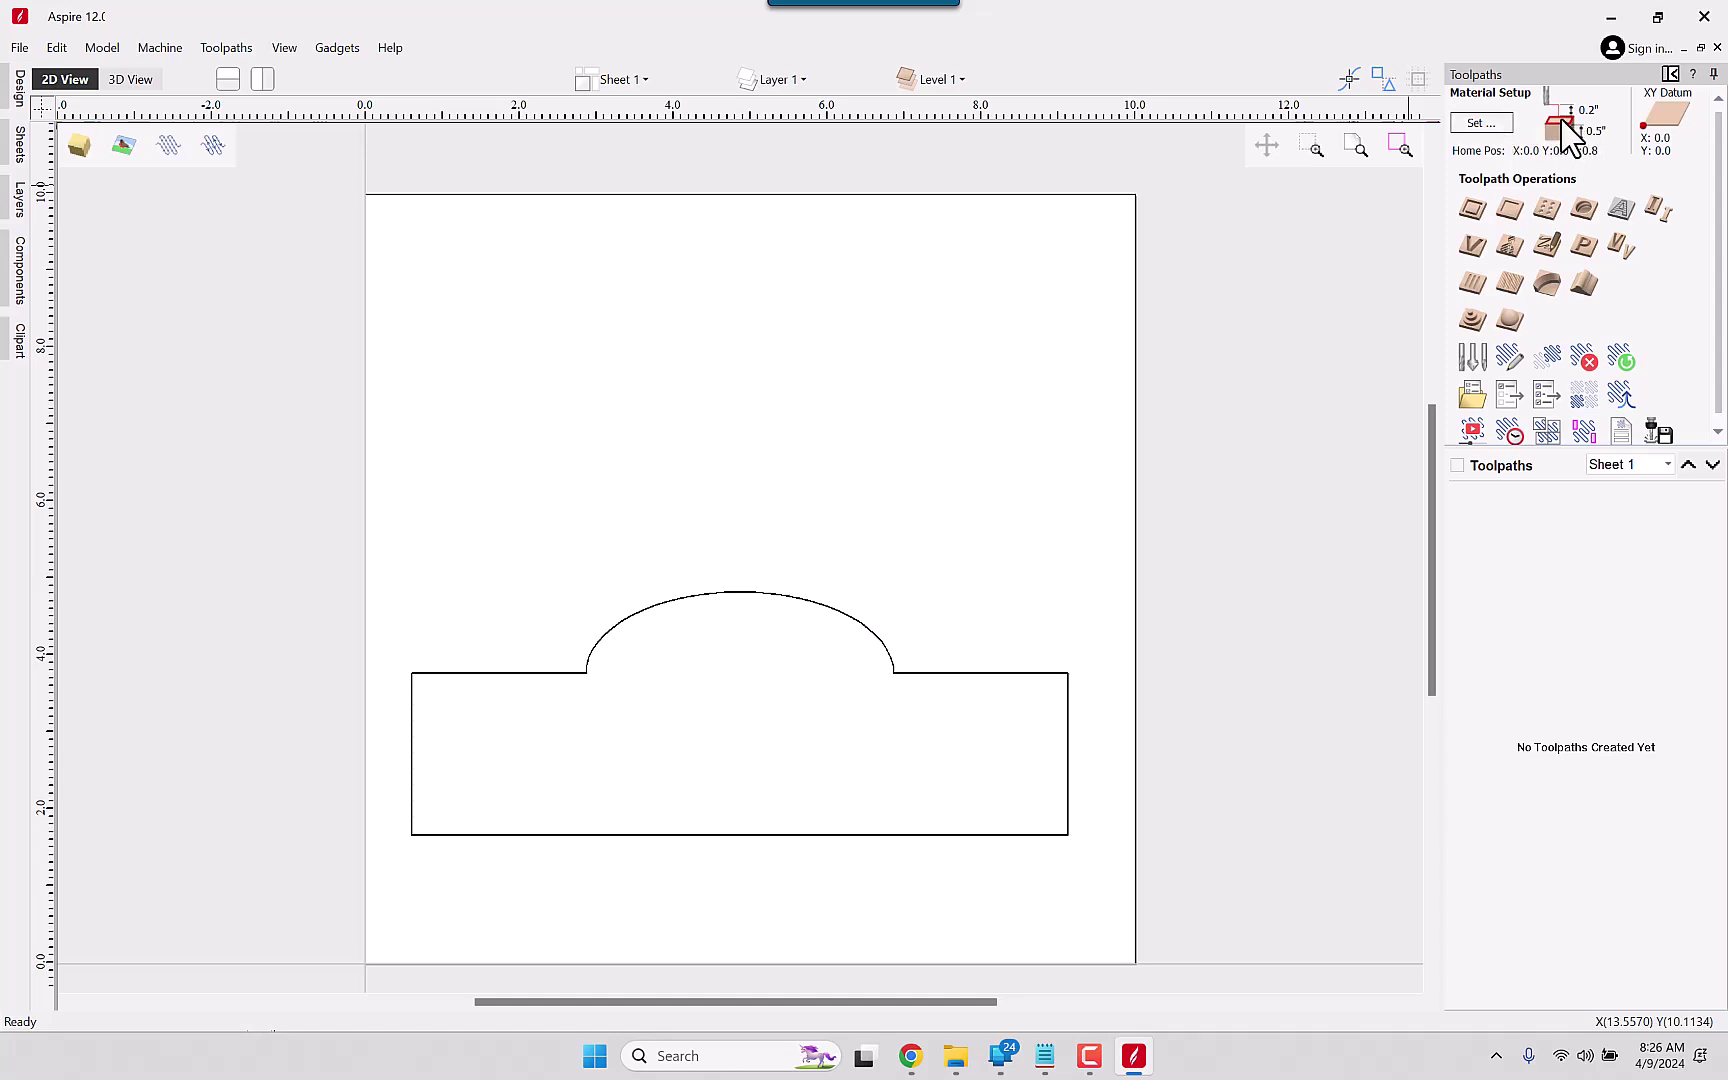
left_click(1481, 123)
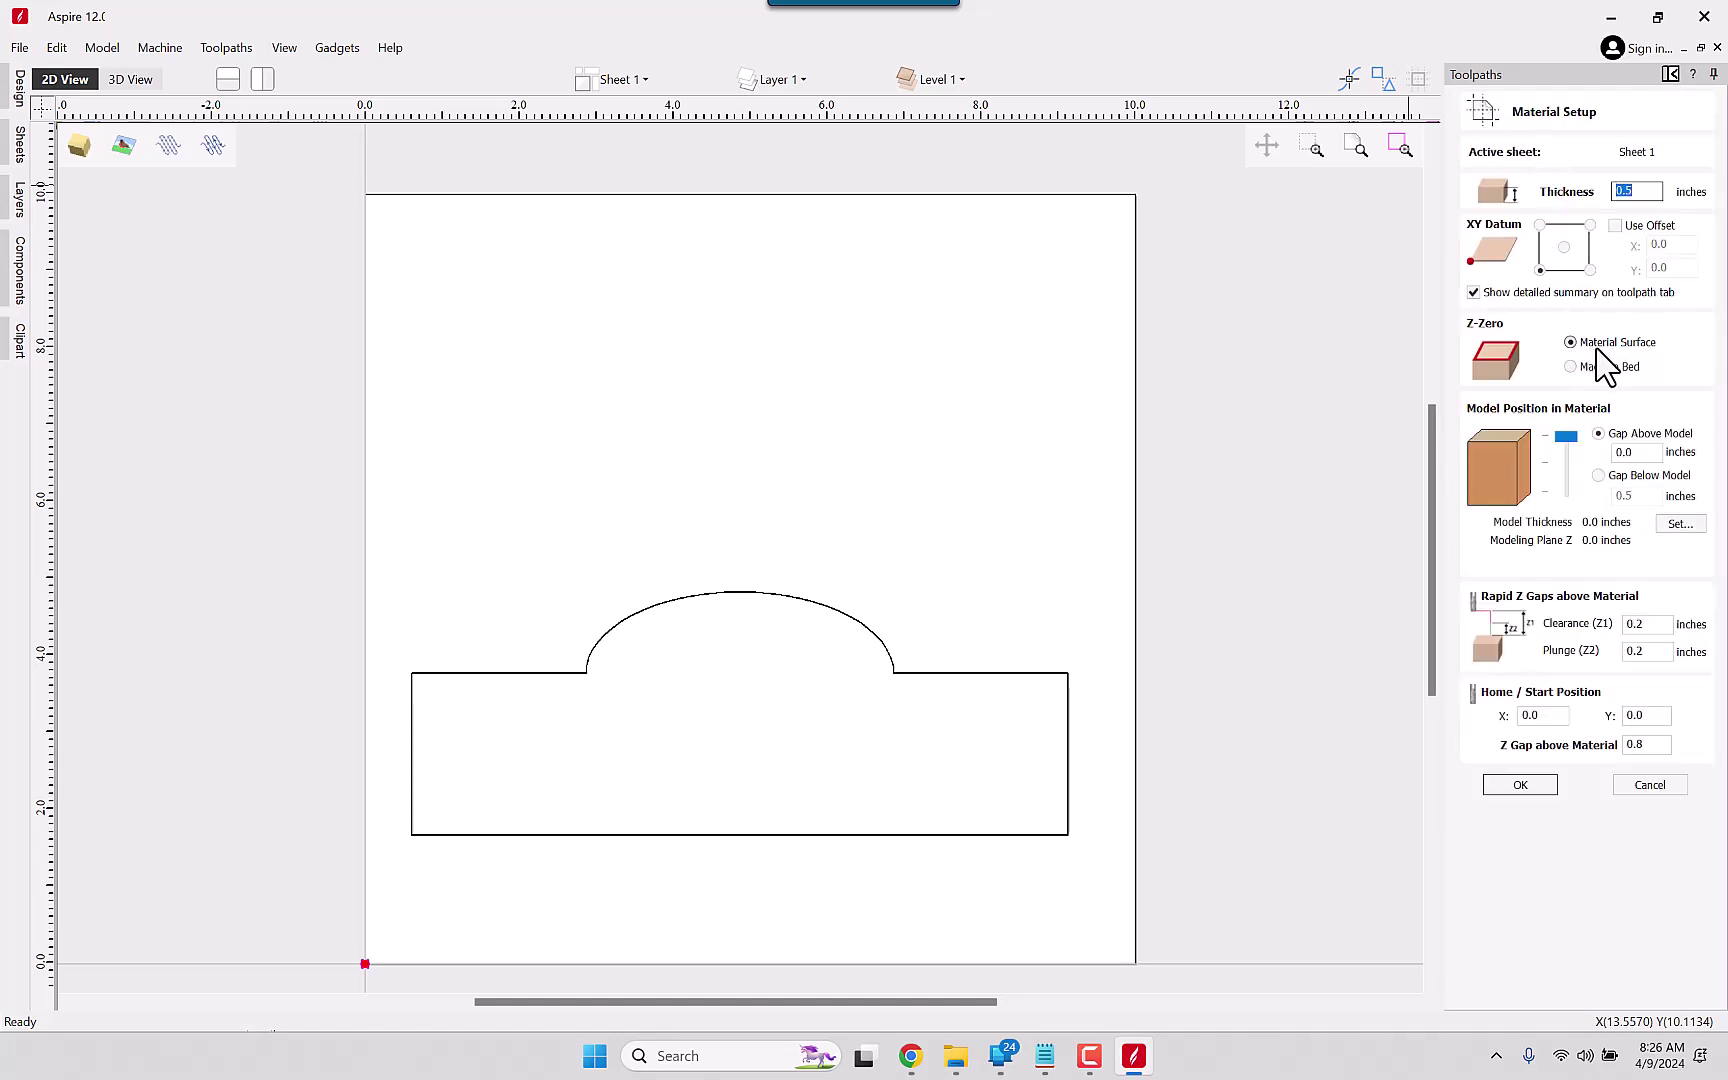
left_click(1571, 366)
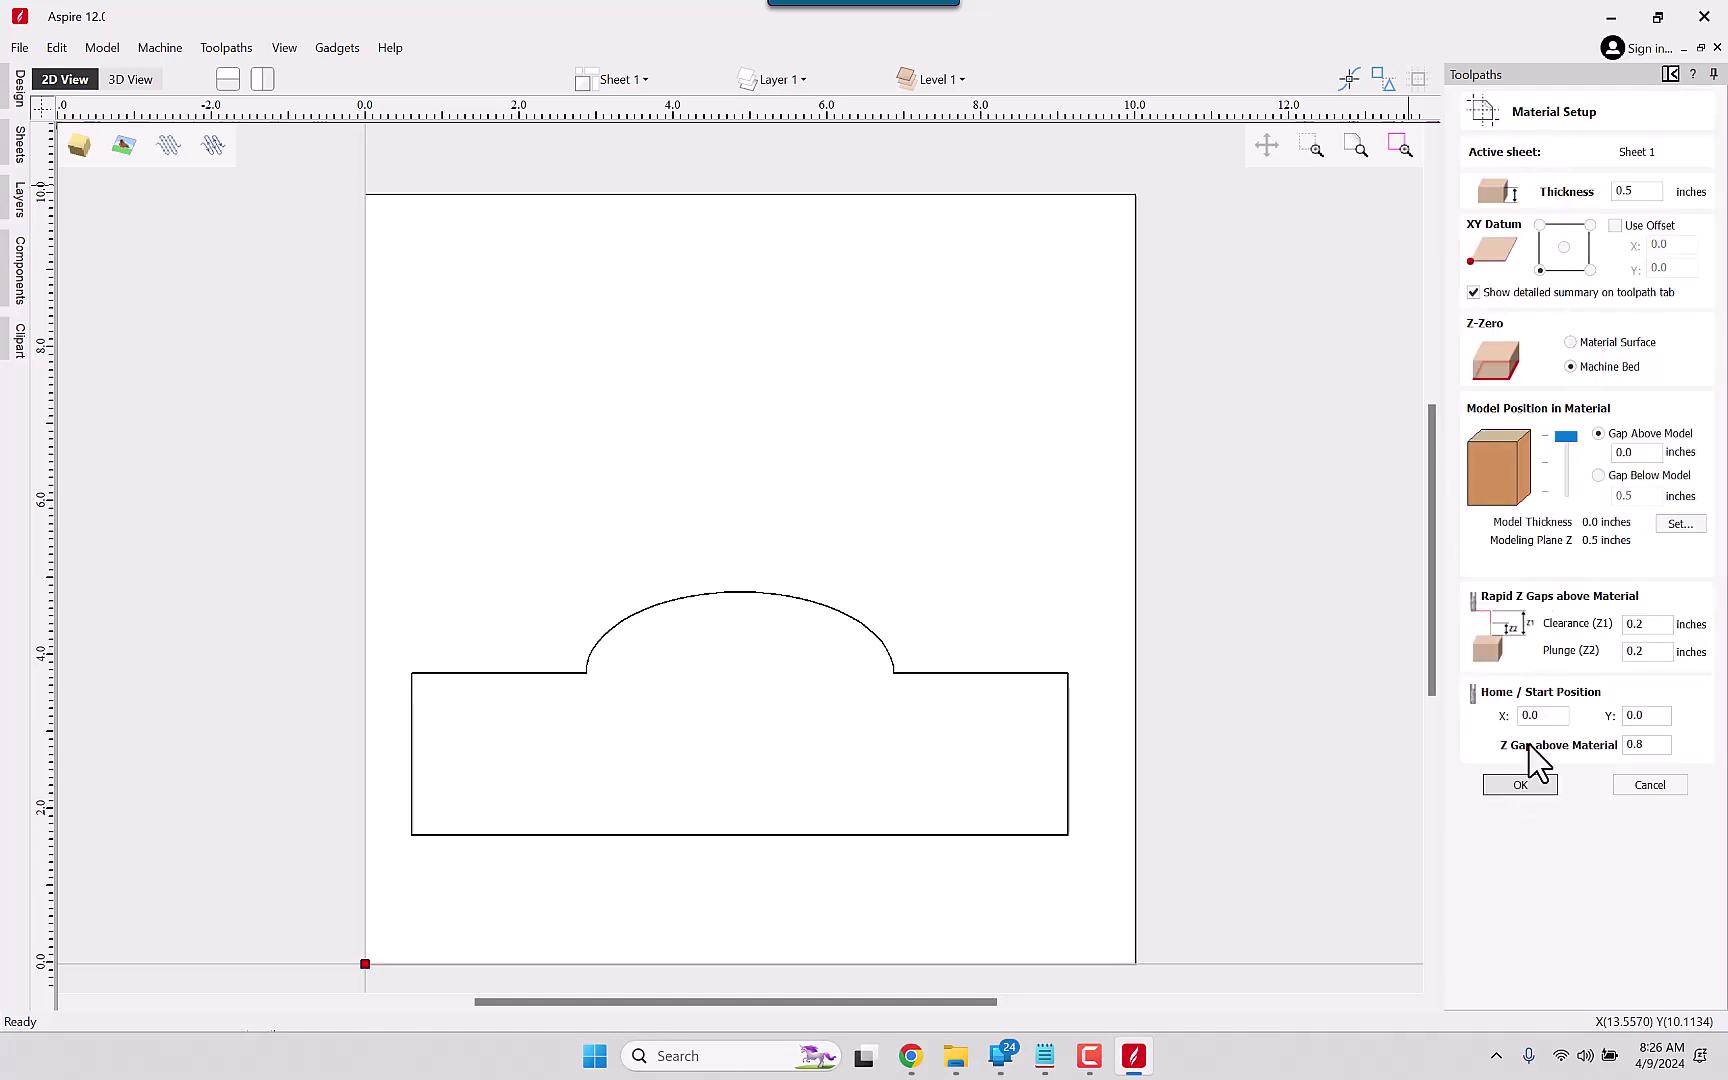
left_click(1520, 784)
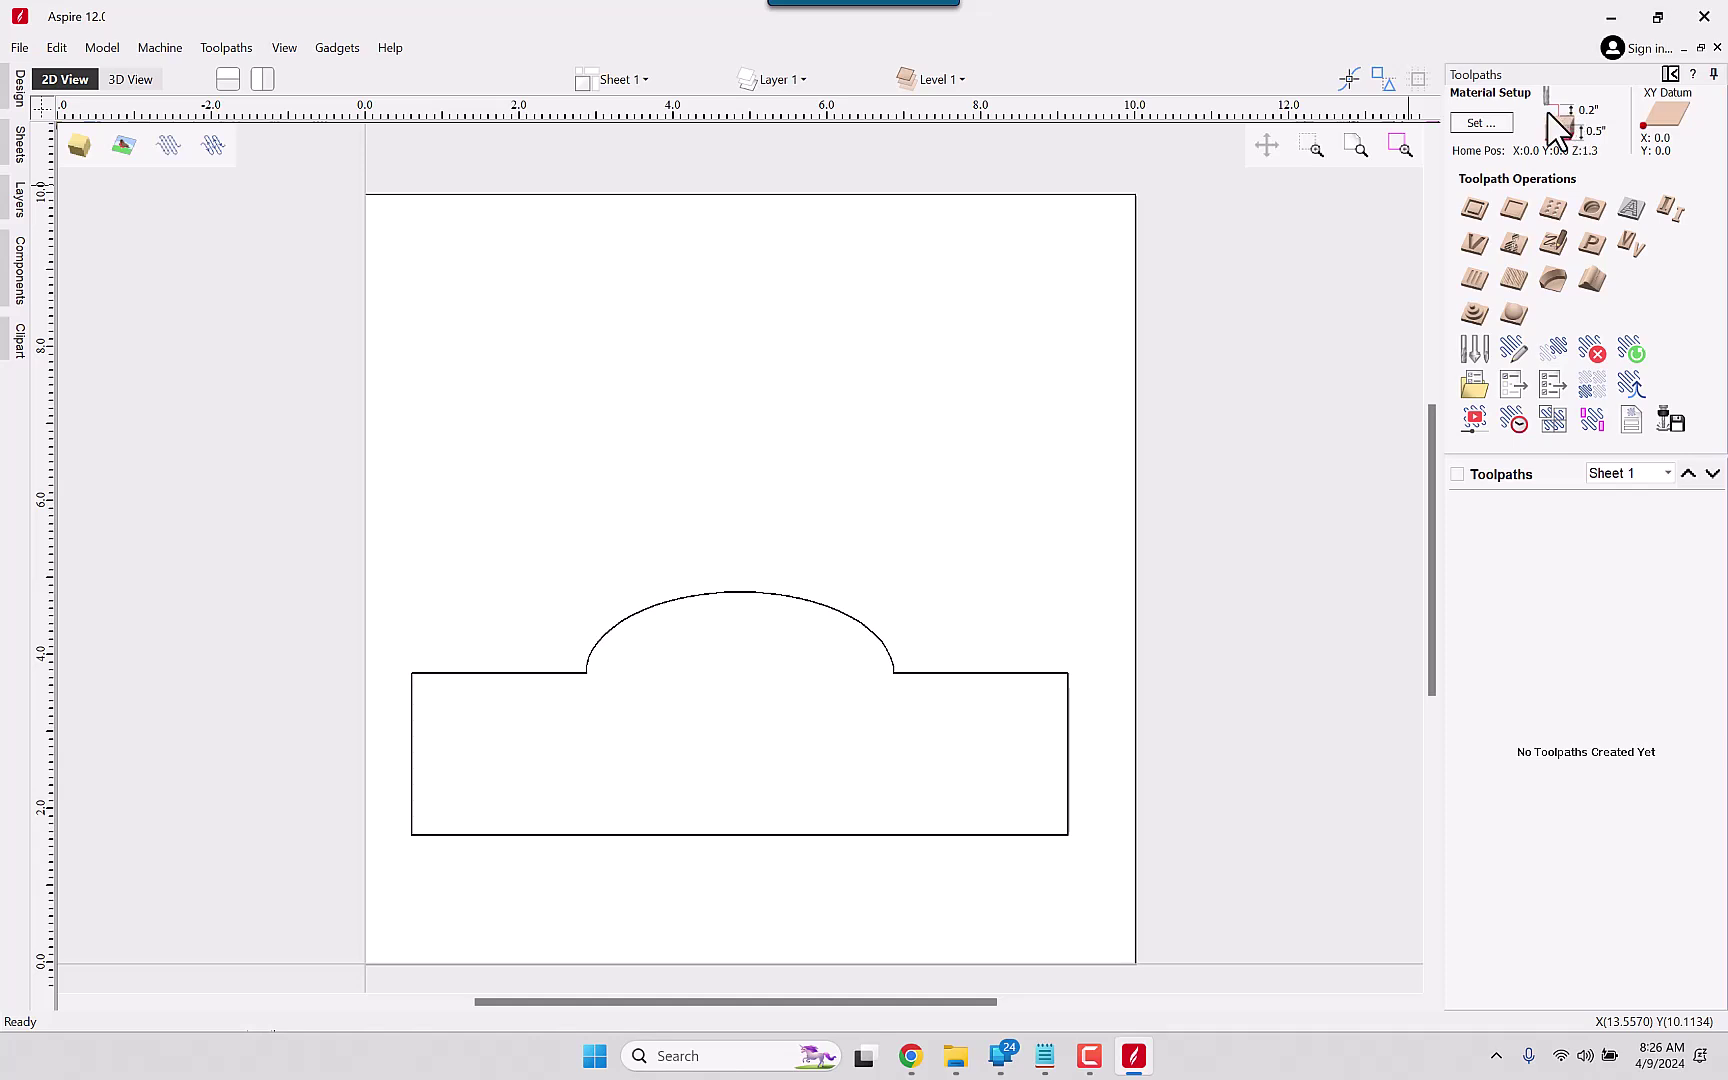
left_click(1481, 122)
left_click(1571, 342)
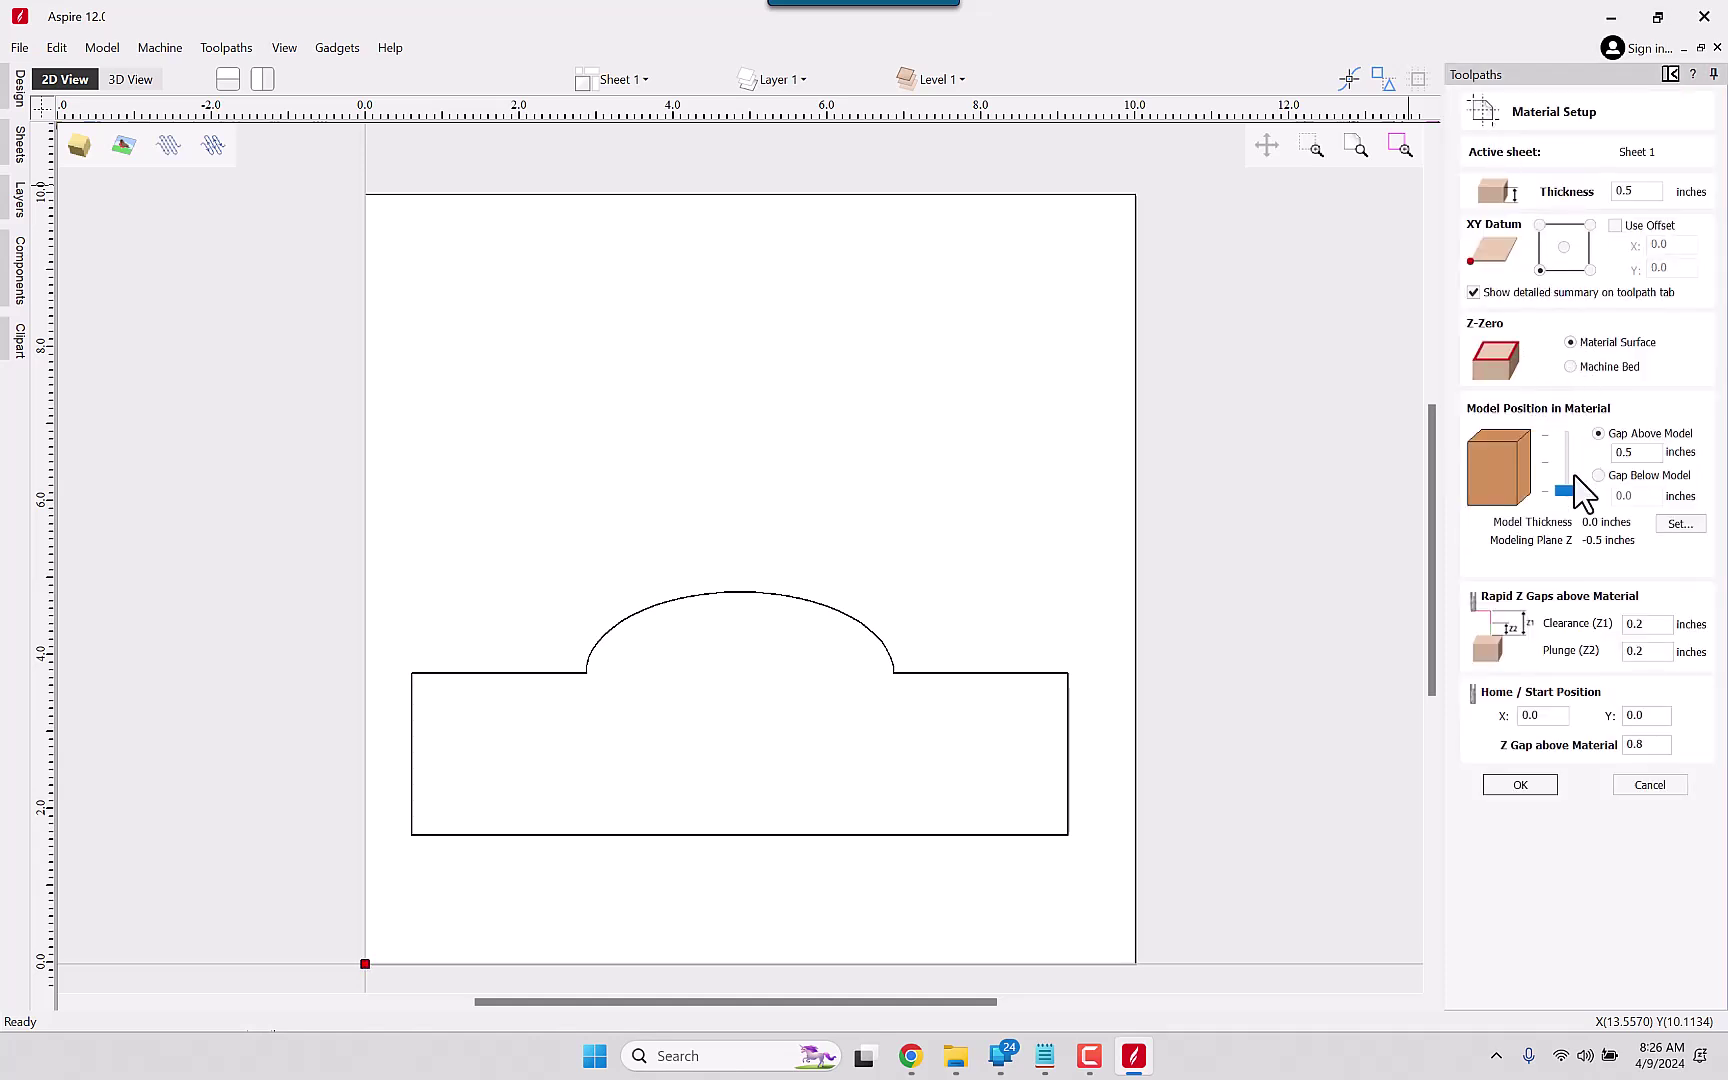
left_click(1516, 785)
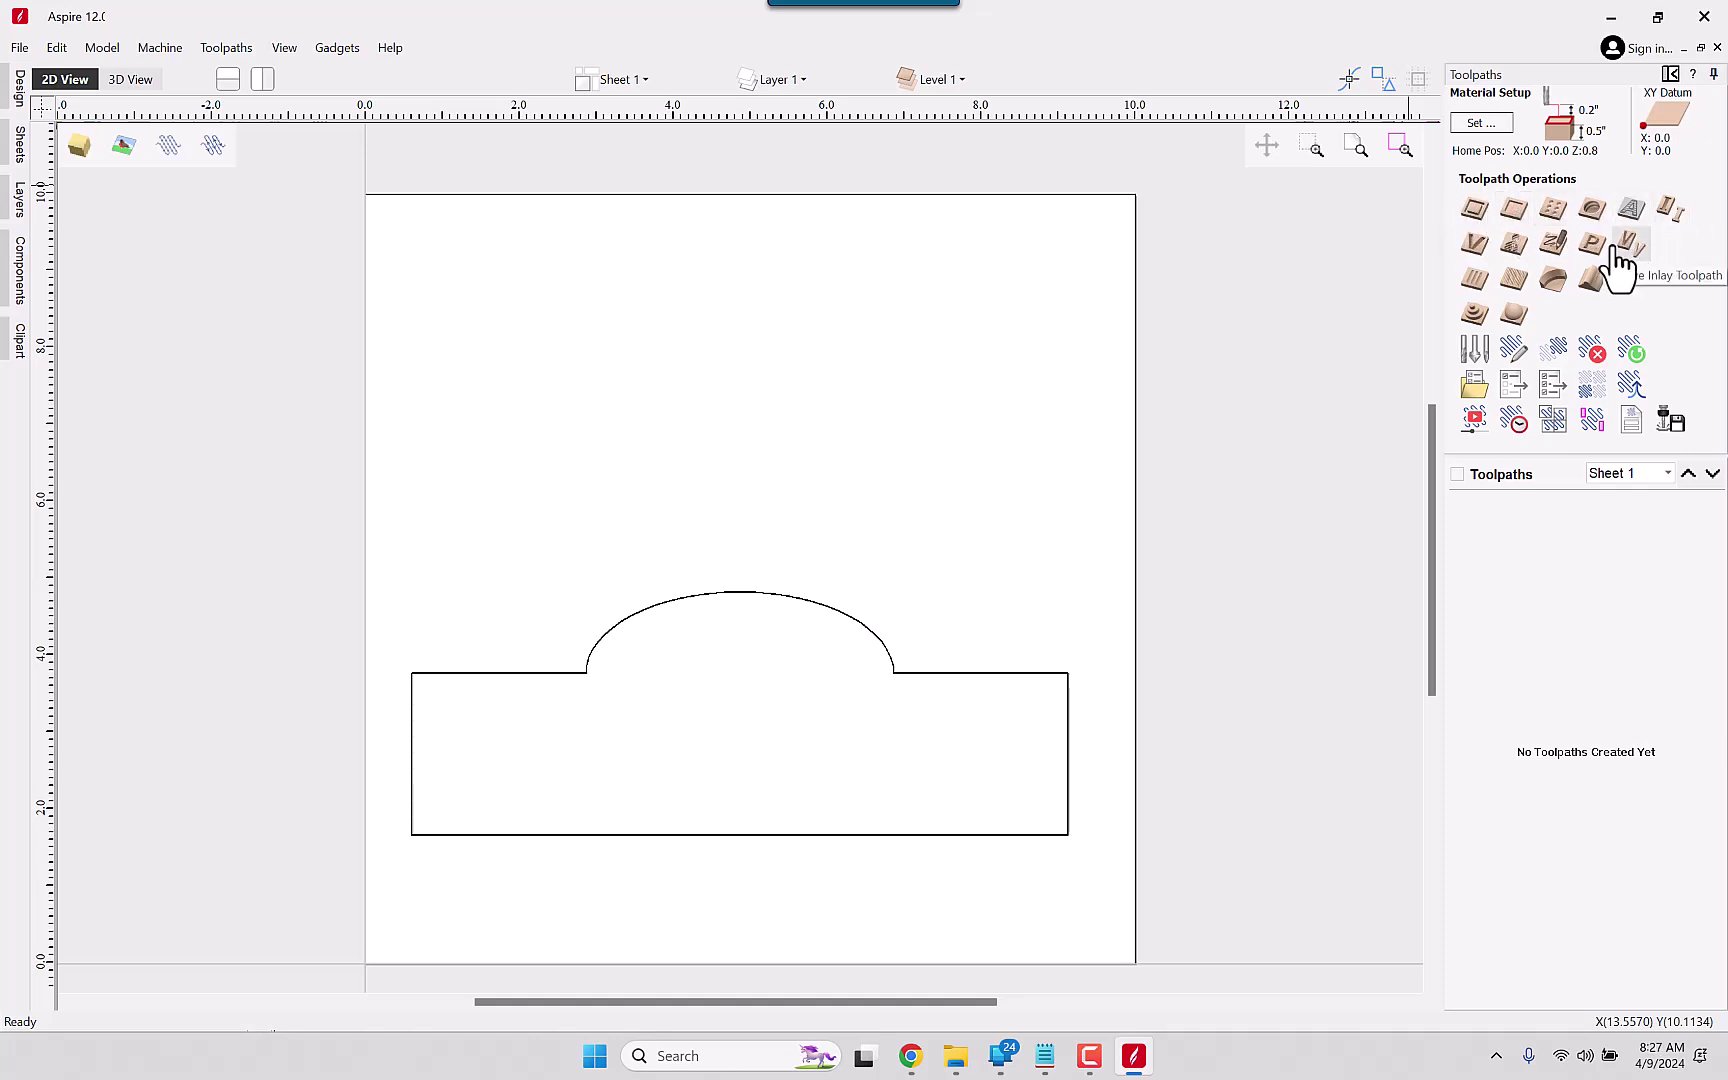
left_click(1553, 244)
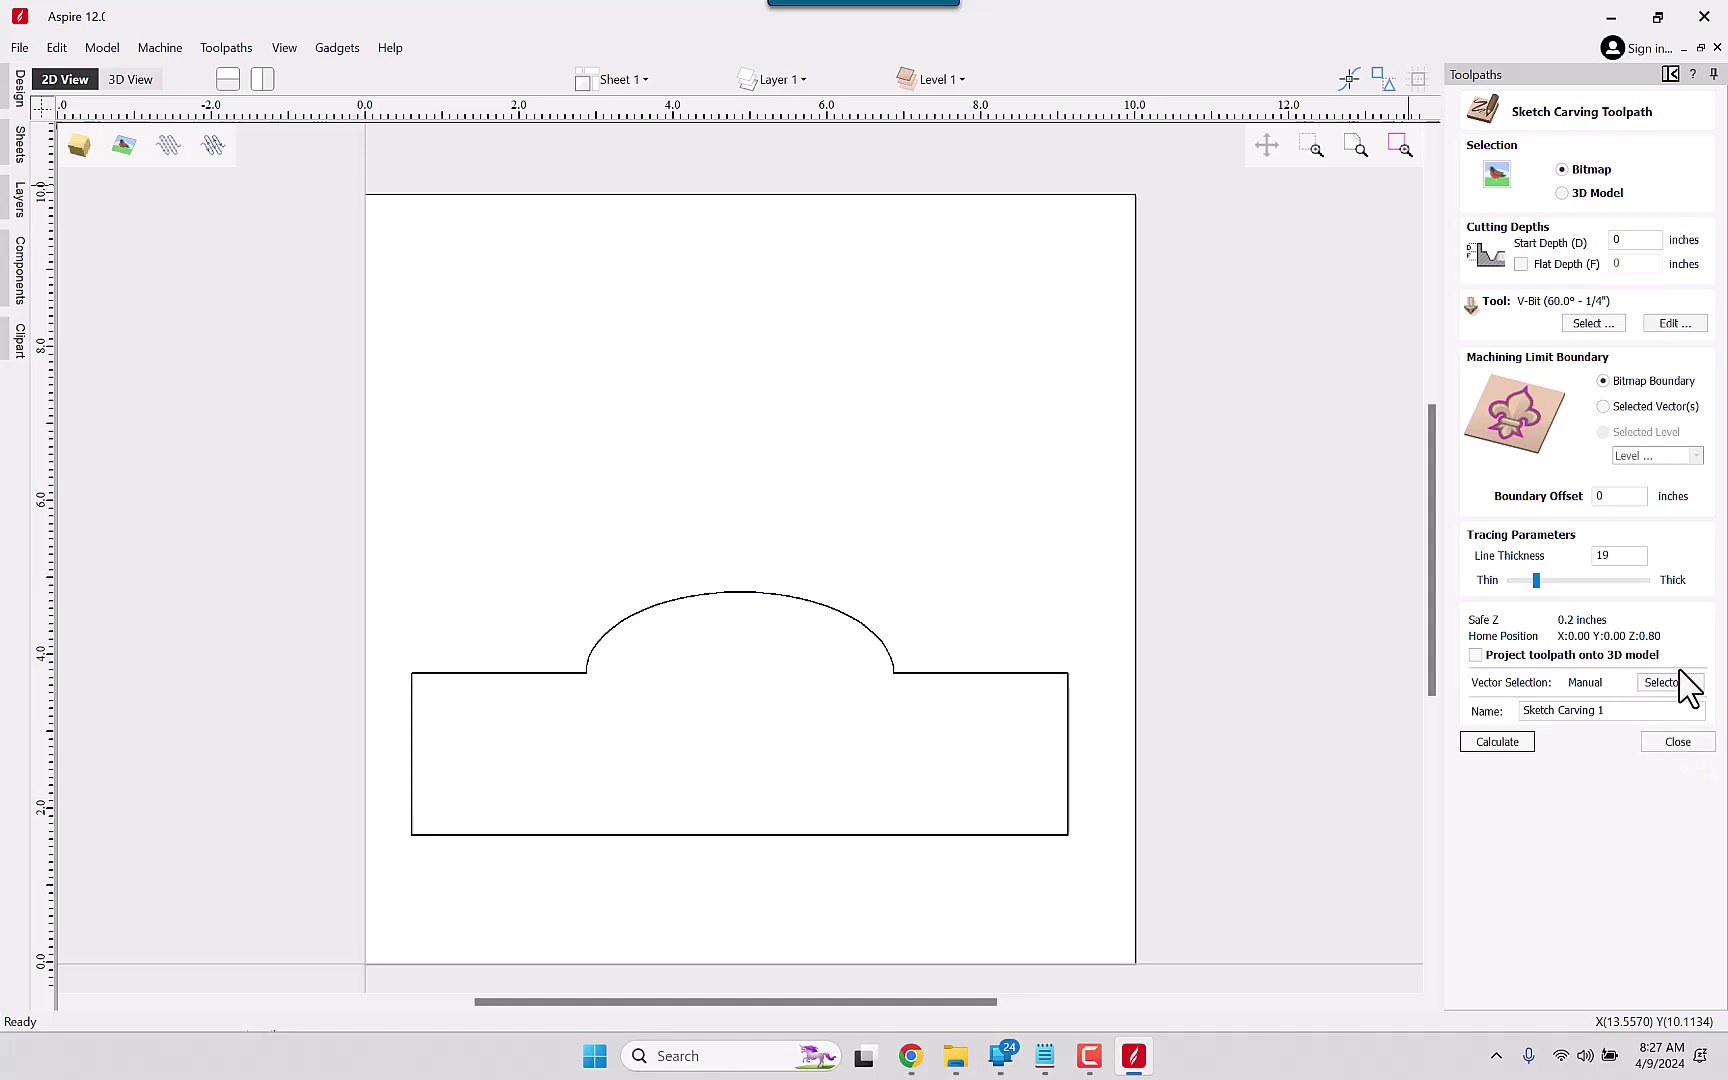
left_click(1677, 742)
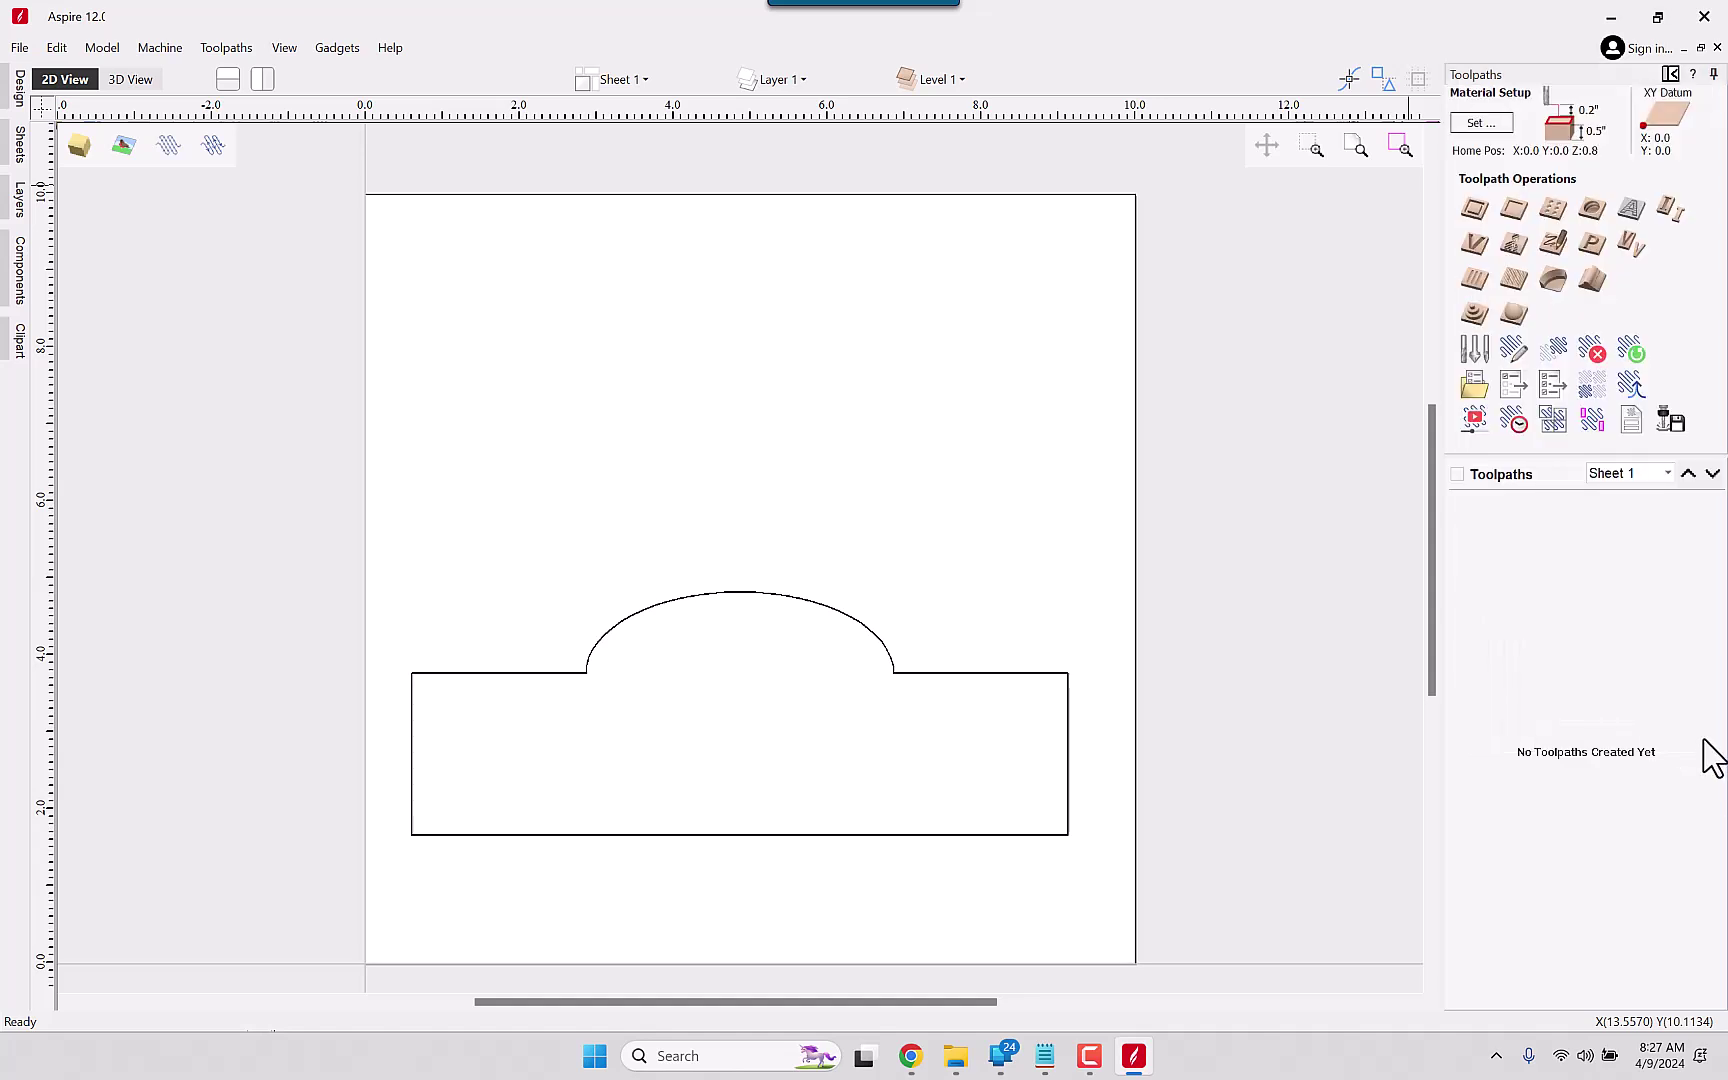
left_click(1590, 420)
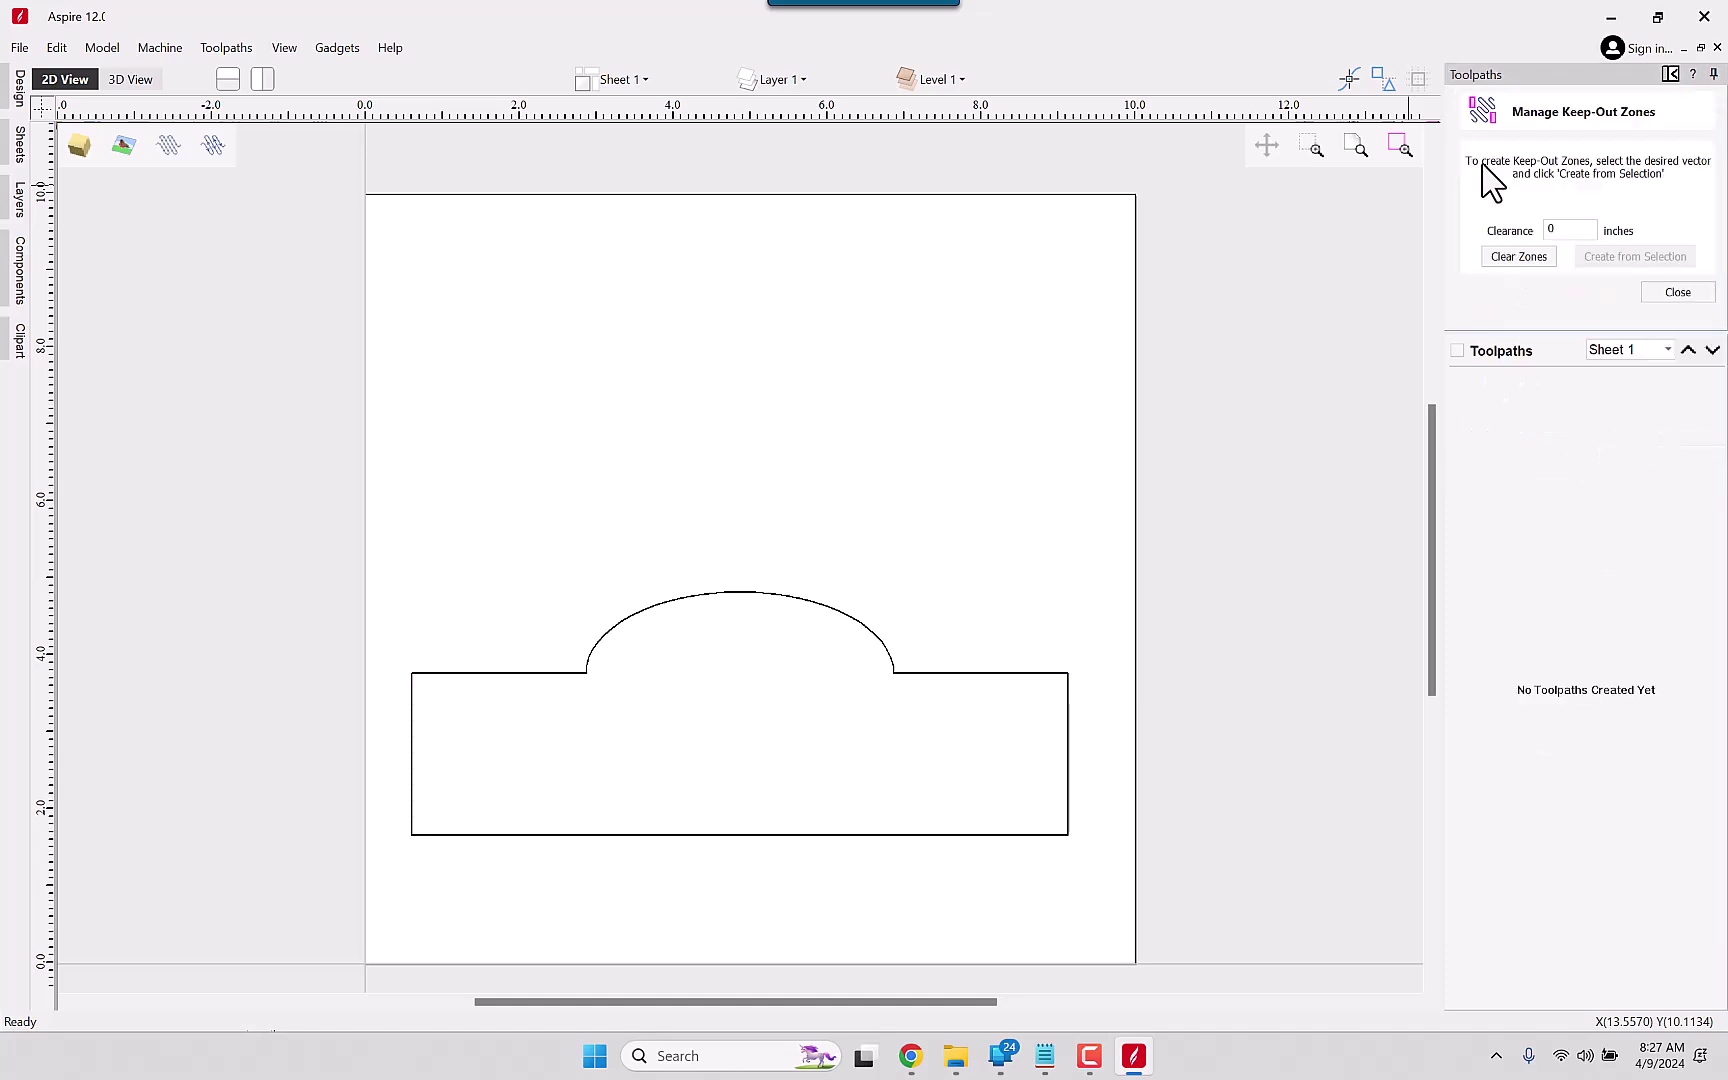
left_click(1680, 294)
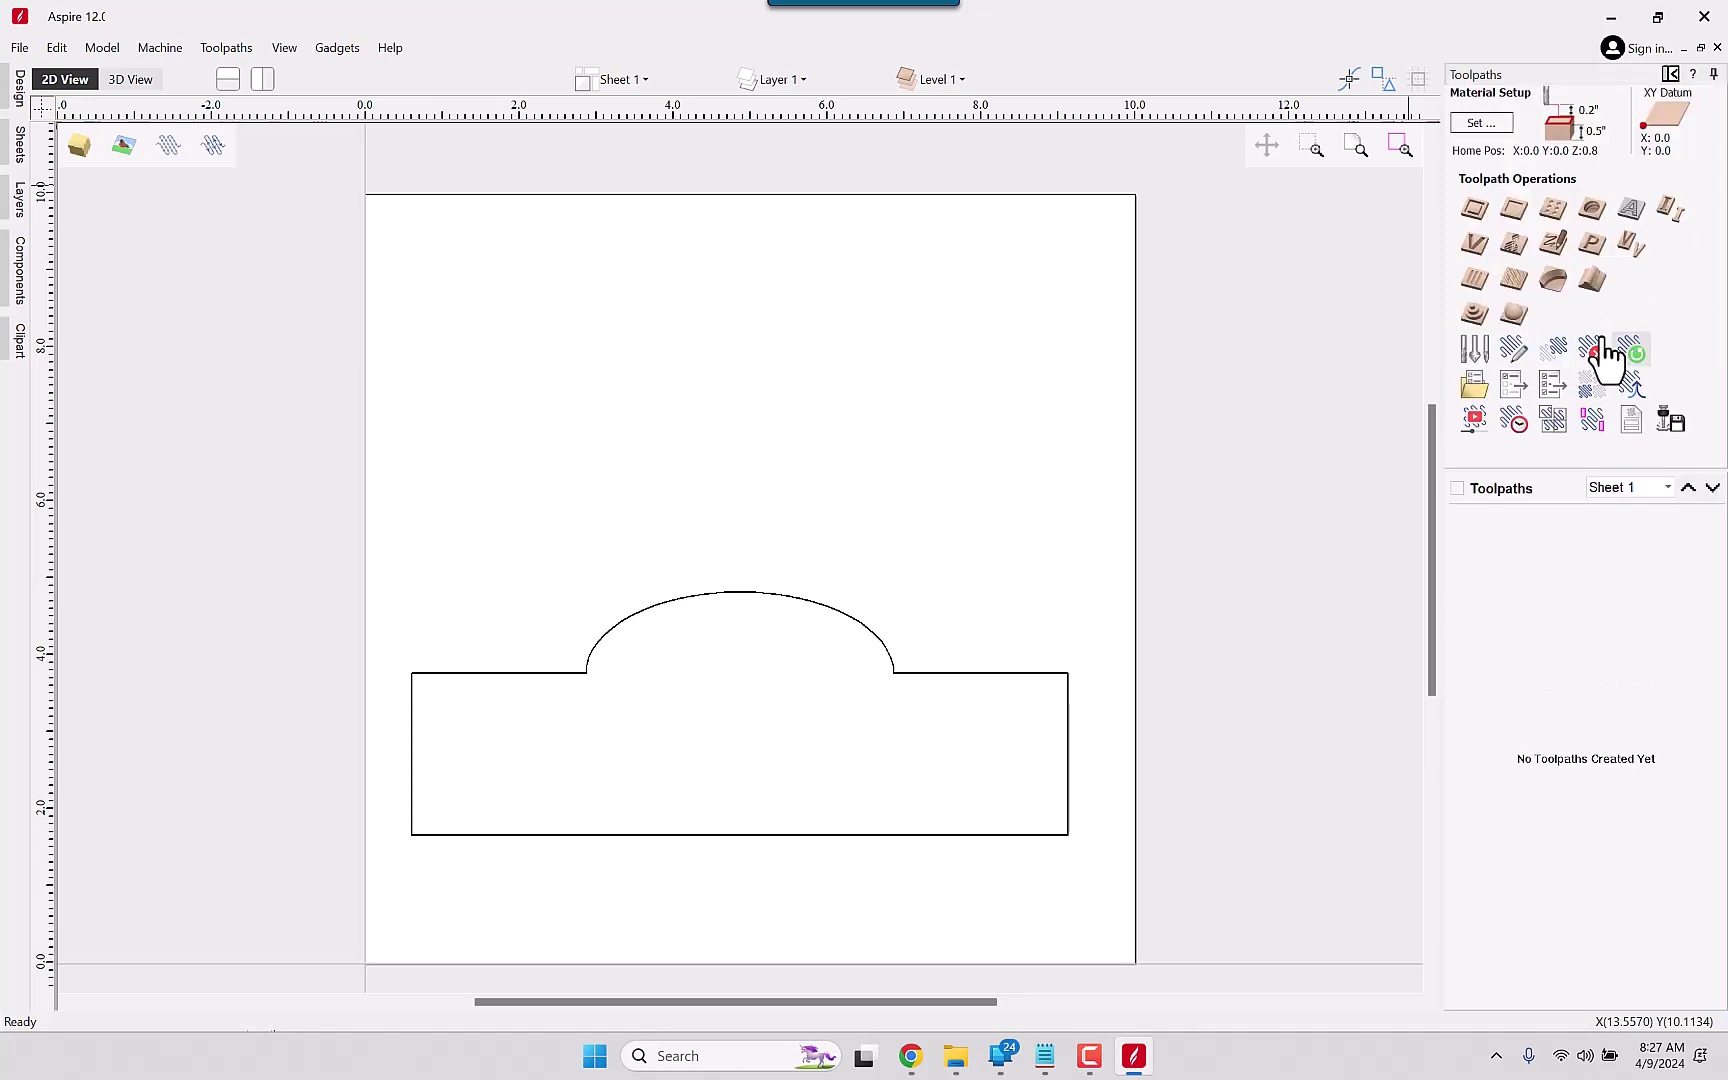
Step: Draw circles at the board's upper left and upper right, moving the right one down and inward
left_click(22, 88)
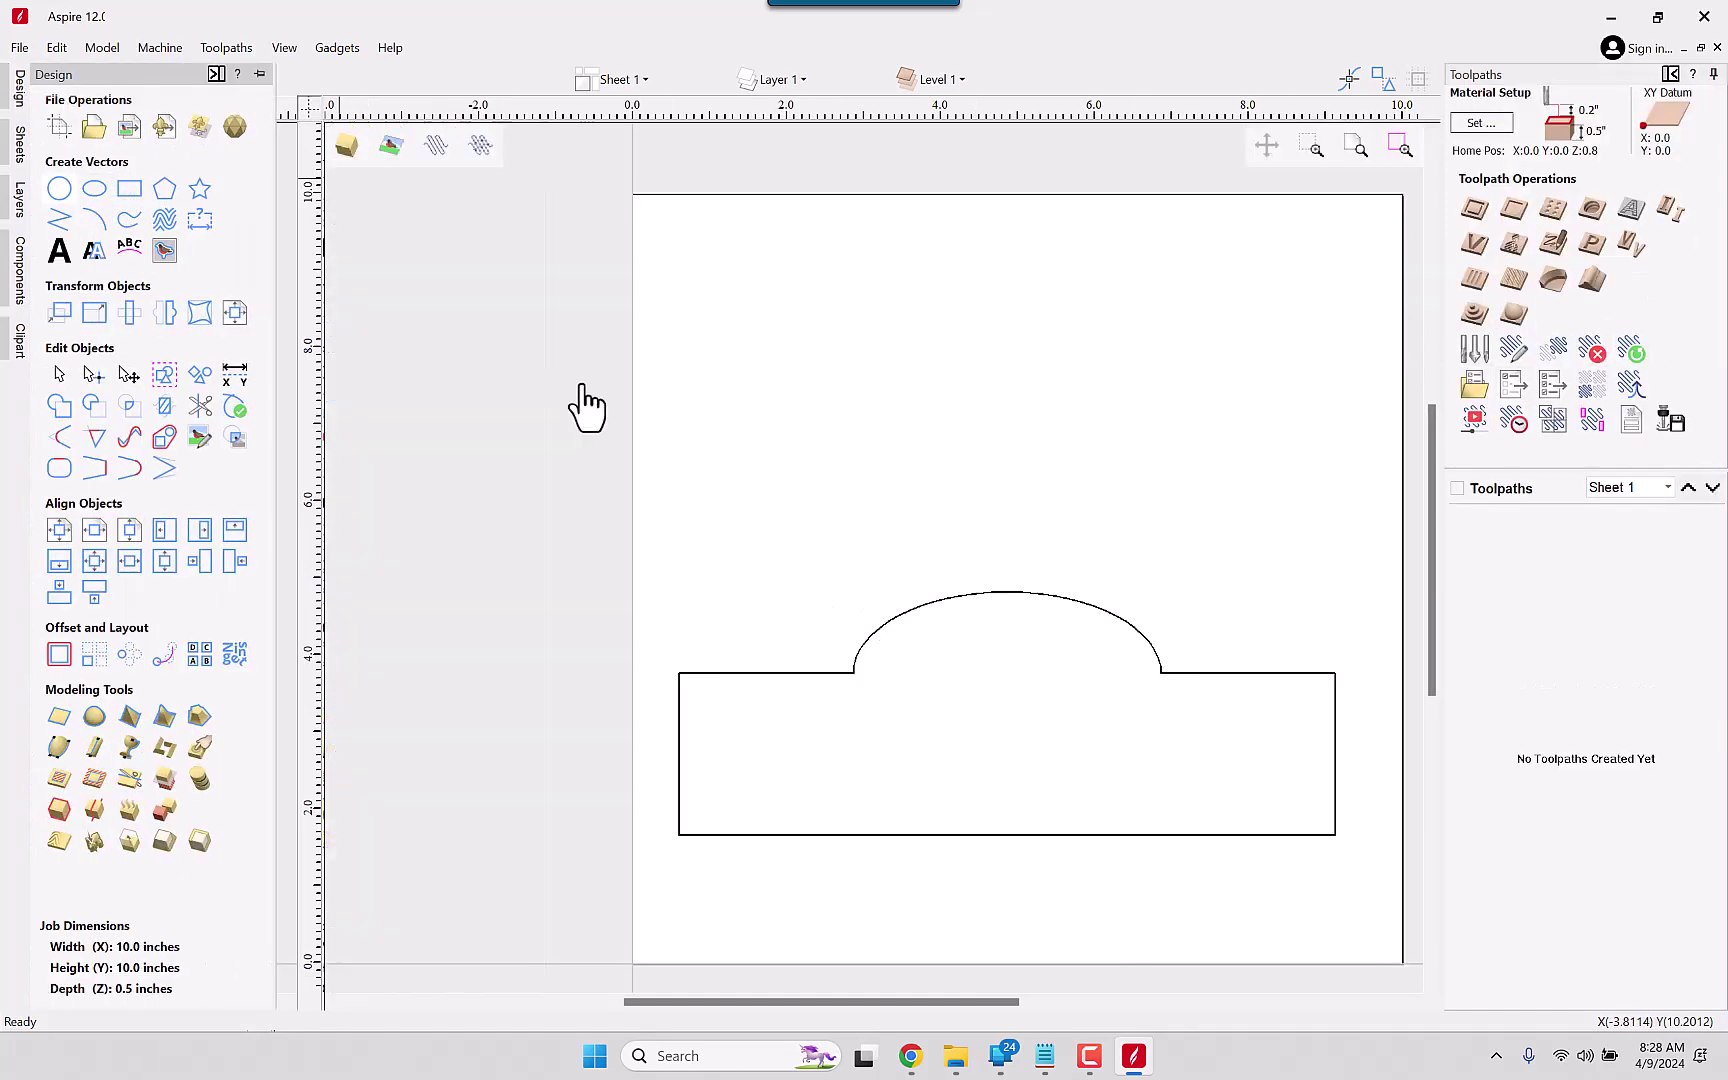
left_click(59, 188)
mouse_move(748, 354)
left_mouse_down()
mouse_move(779, 478)
mouse_move(775, 434)
left_mouse_up()
left_click_drag(1296, 294, 1283, 370)
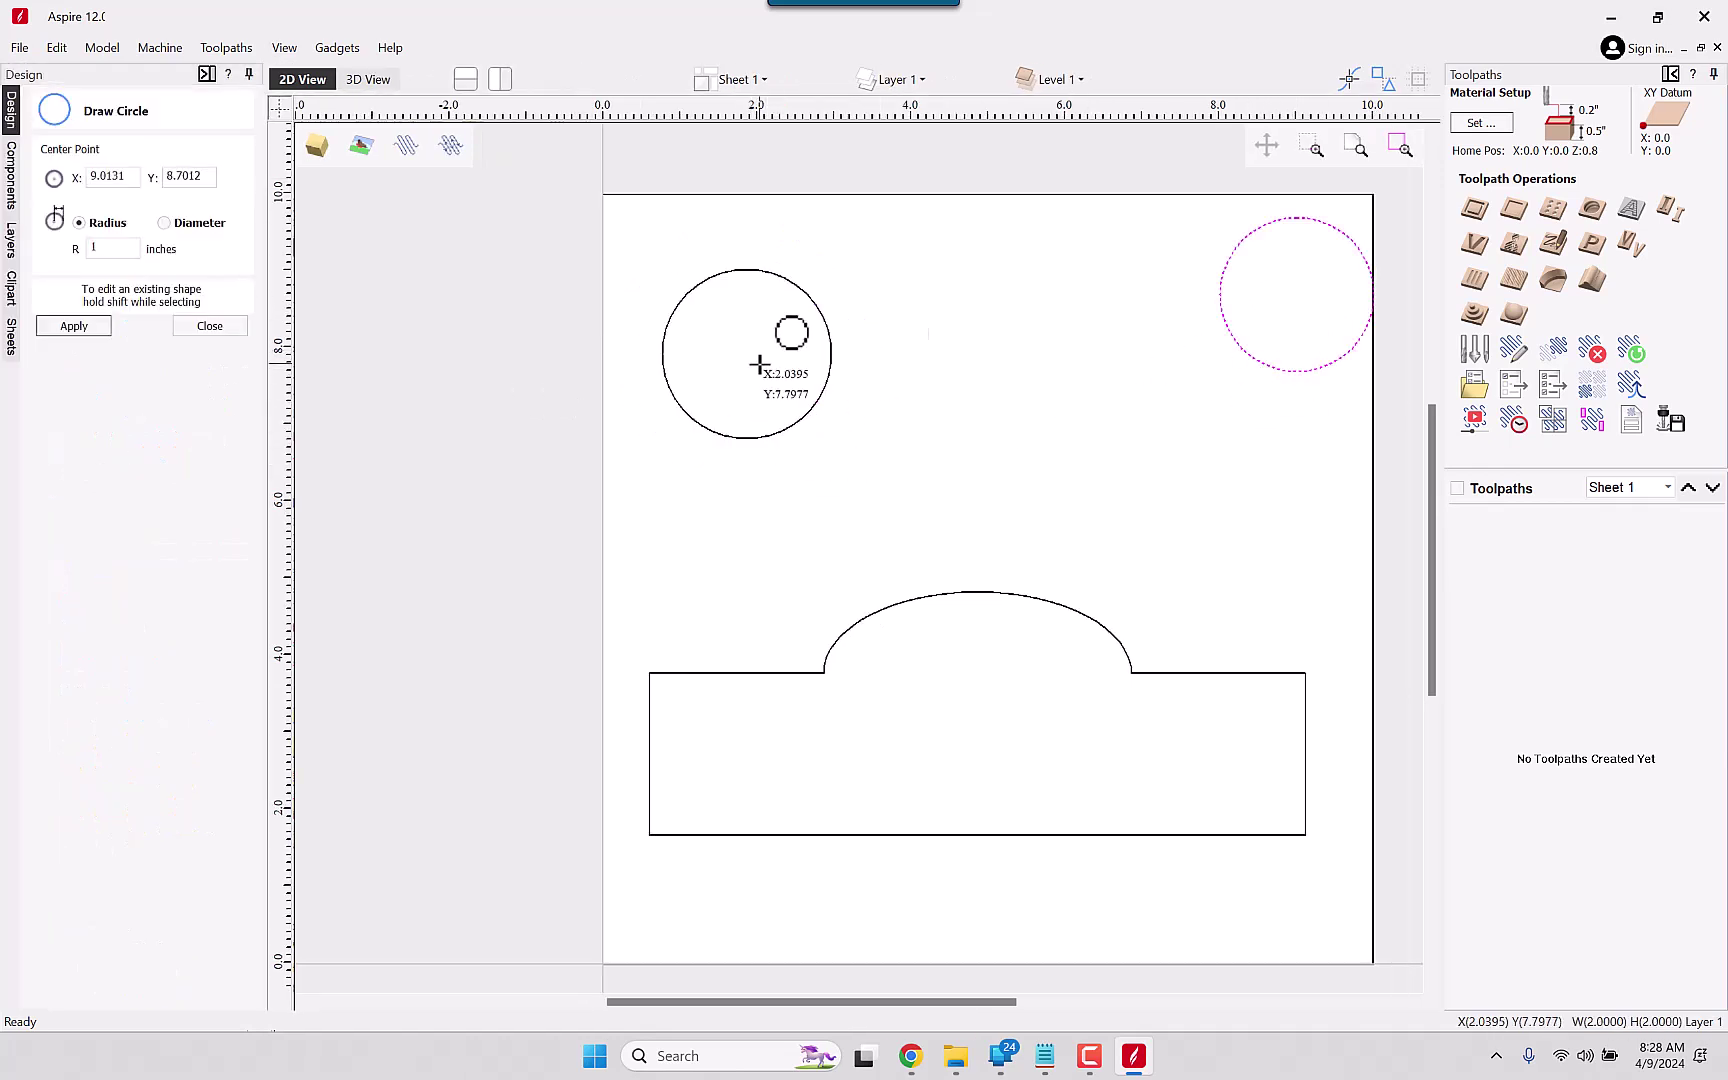
left_click(210, 326)
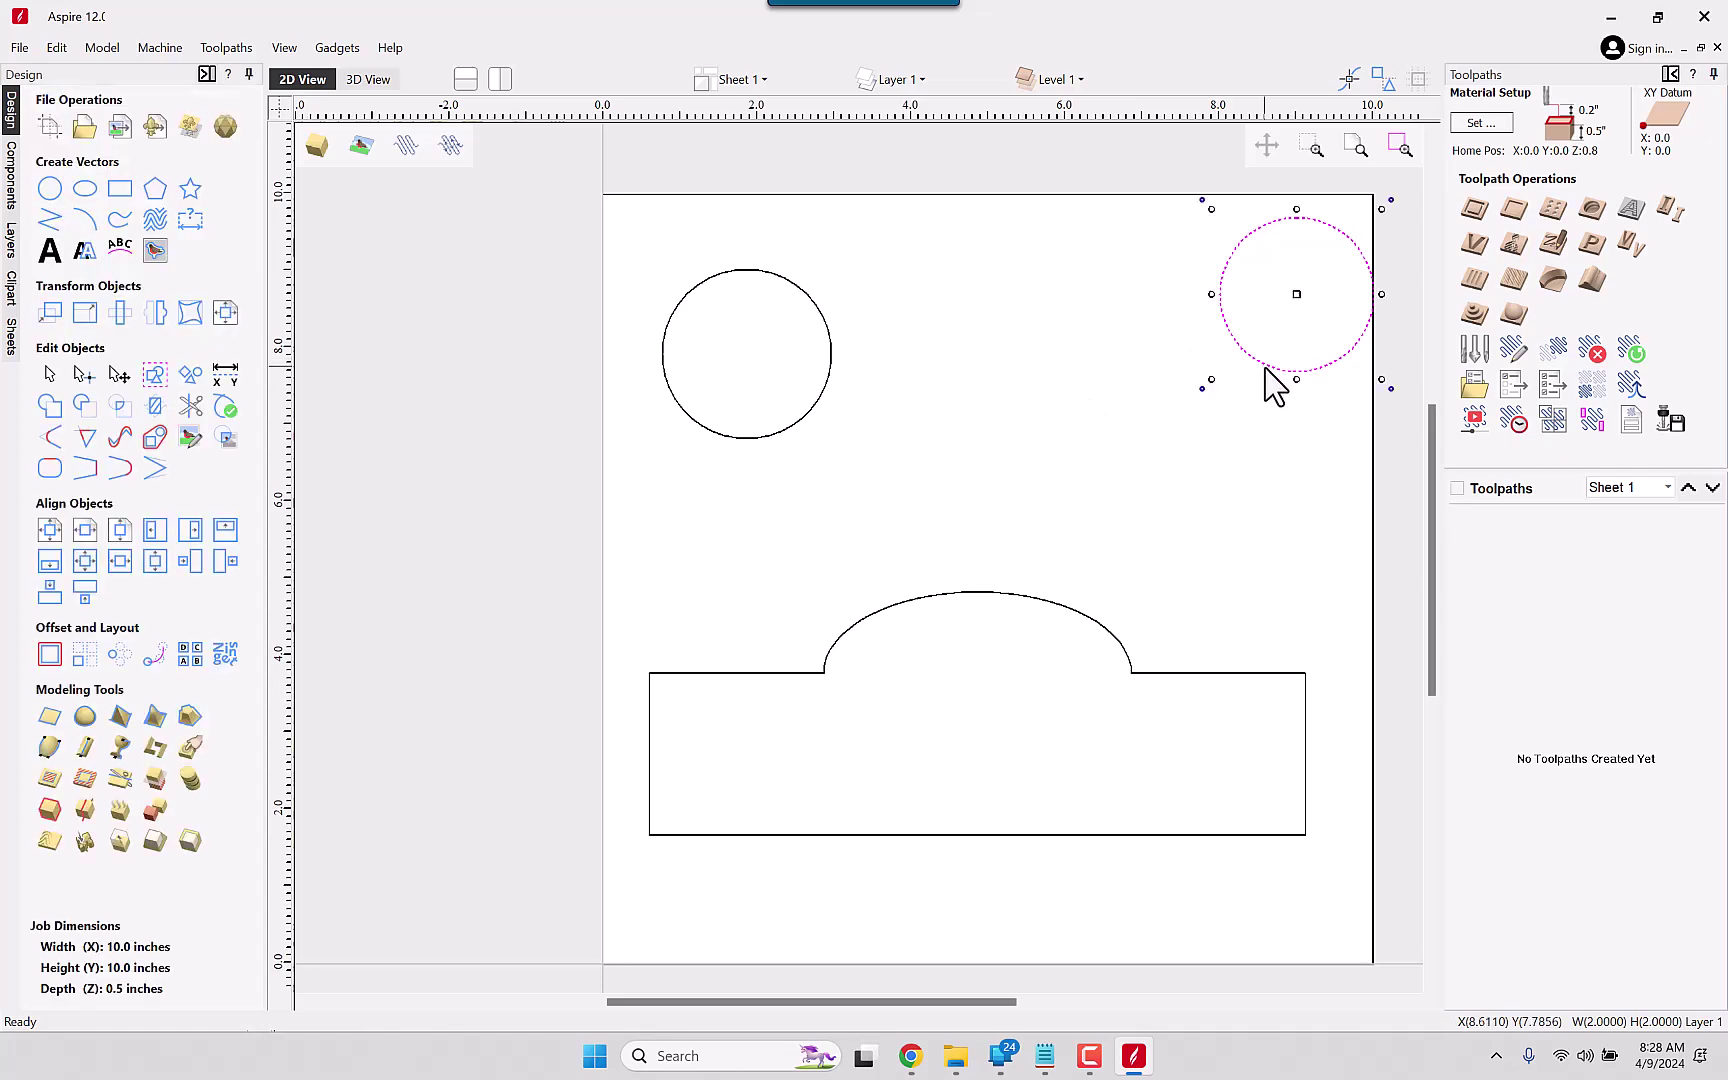
left_click_drag(1302, 280, 1251, 411)
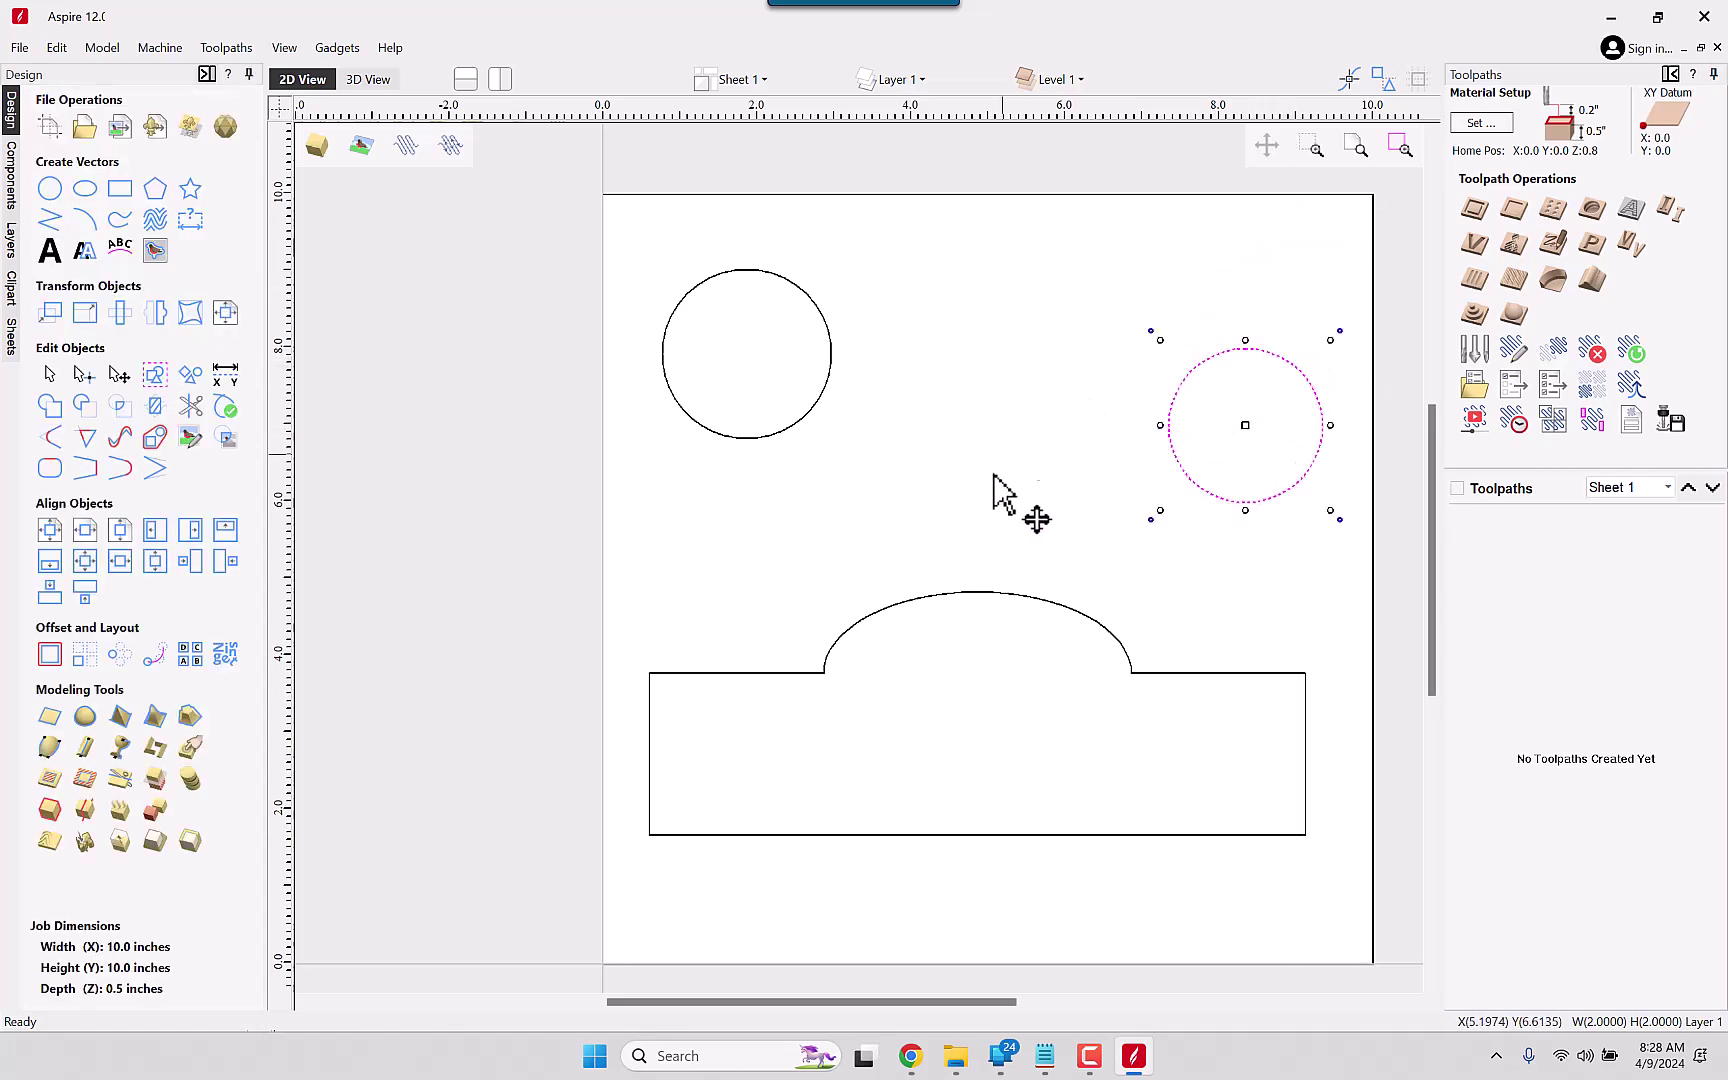
Step: Add 0.3, 0.5 and 0.4-radius circles plus a 1.9-radius top-centre circle, deleting the two small ones inside it
left_click(50, 188)
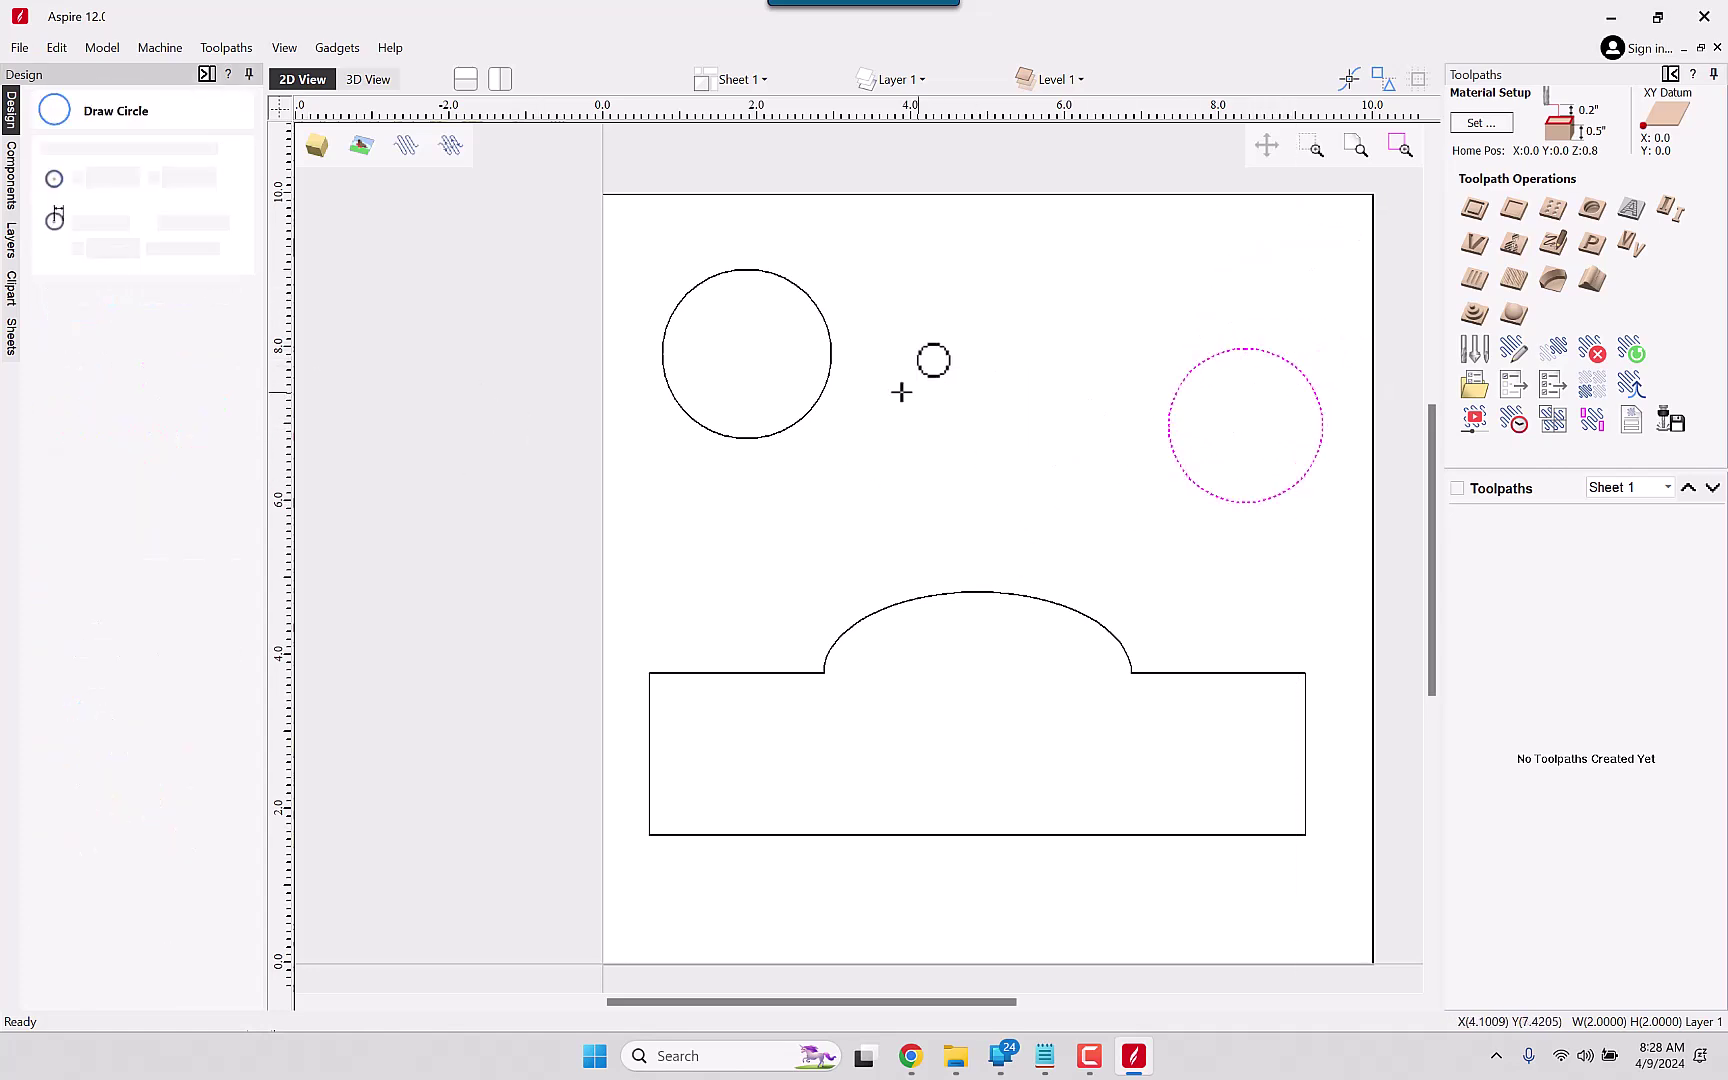
left_click_drag(906, 370, 915, 390)
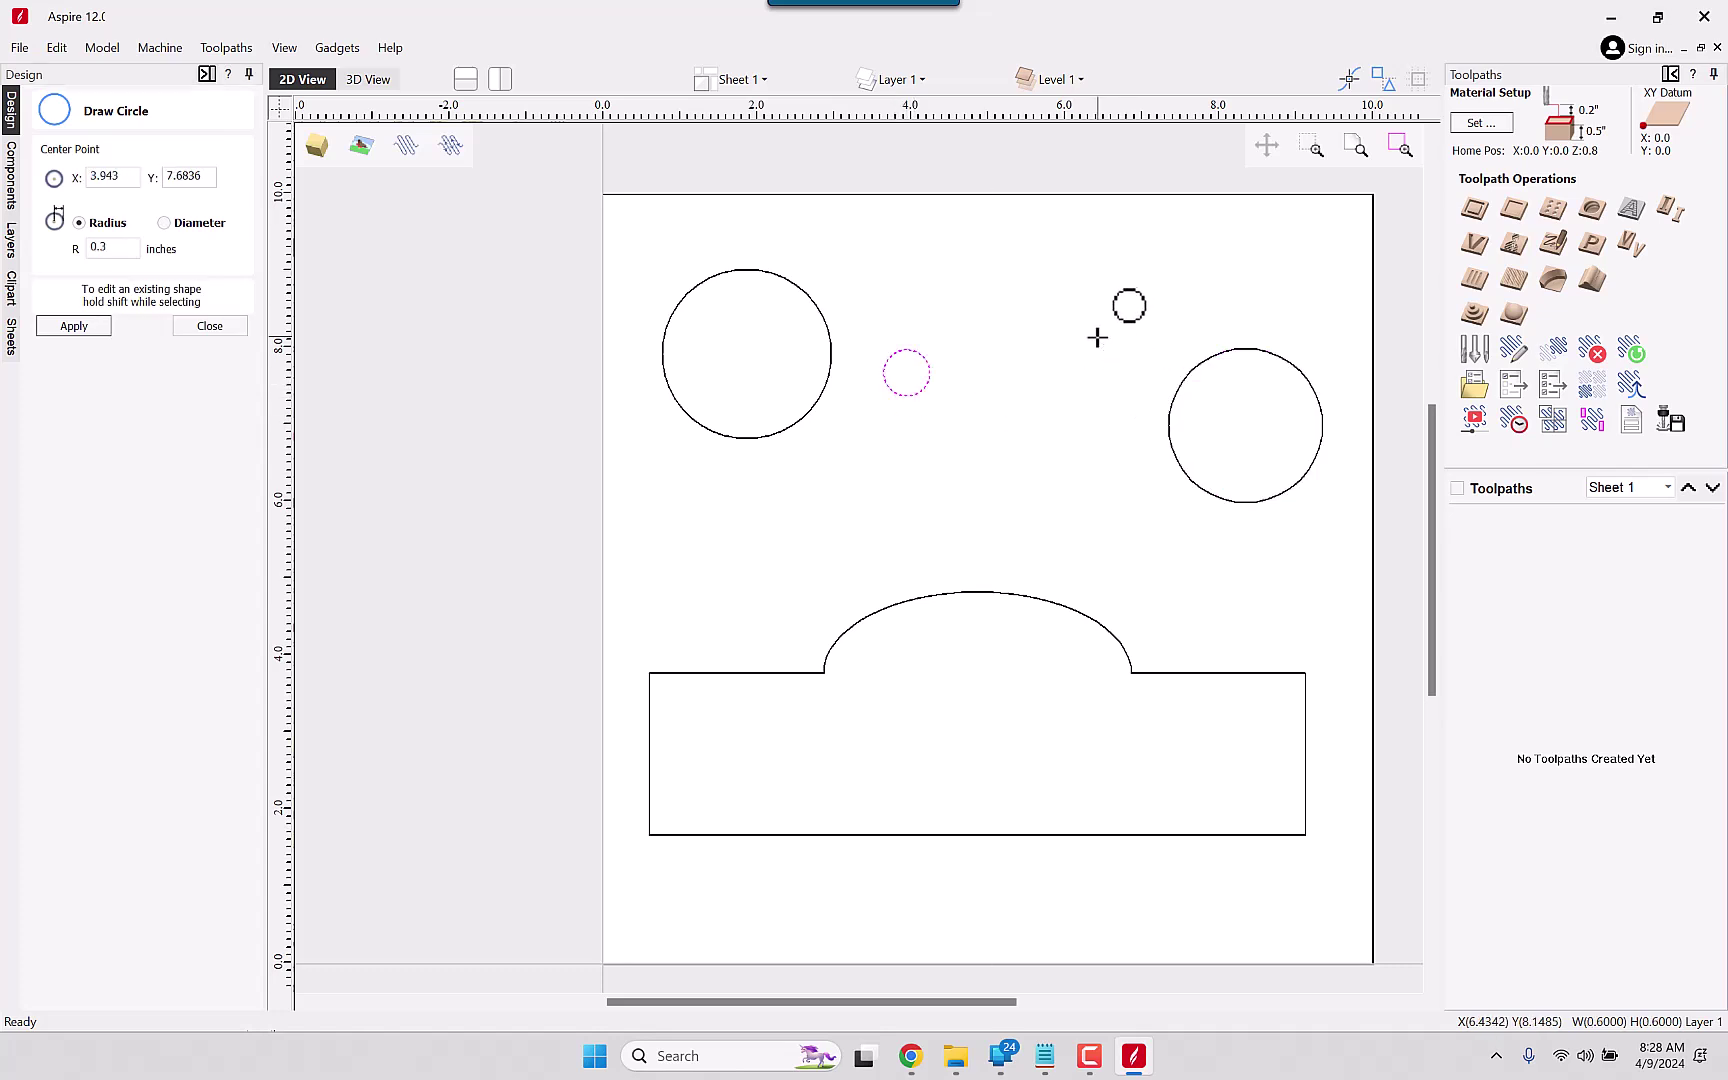
left_click_drag(1097, 338, 1094, 376)
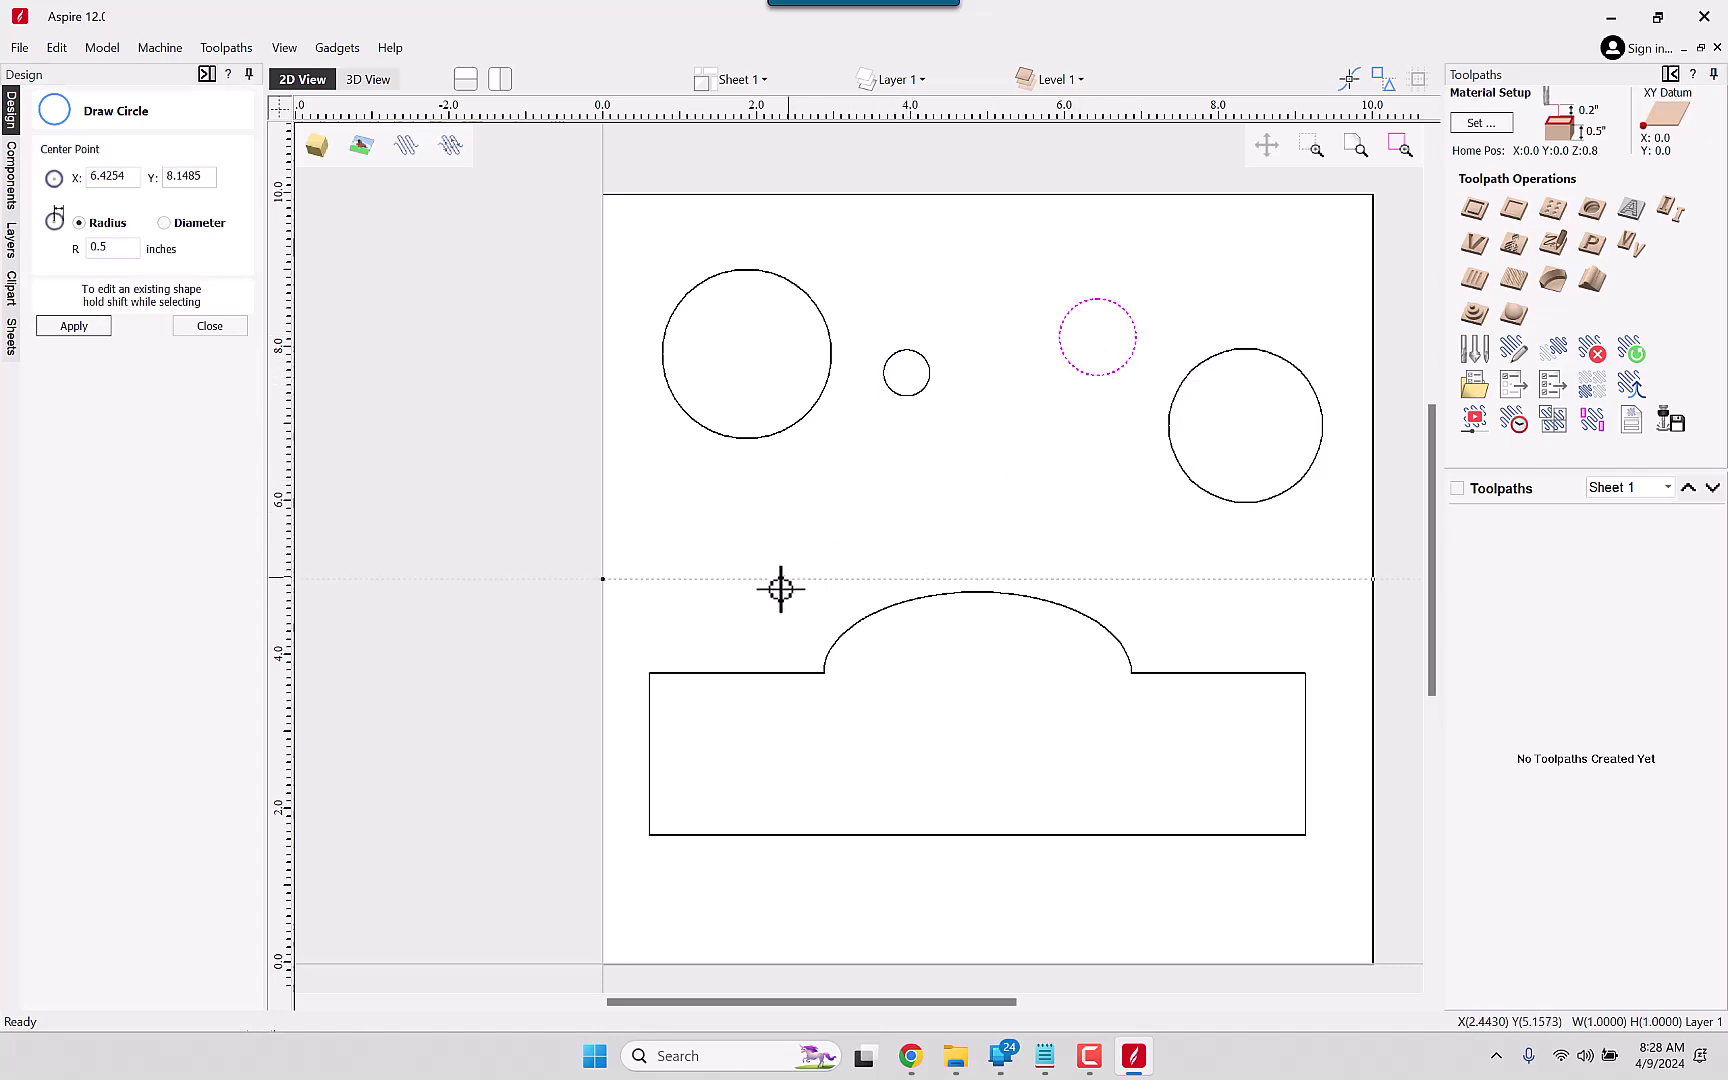
left_click_drag(791, 567, 815, 562)
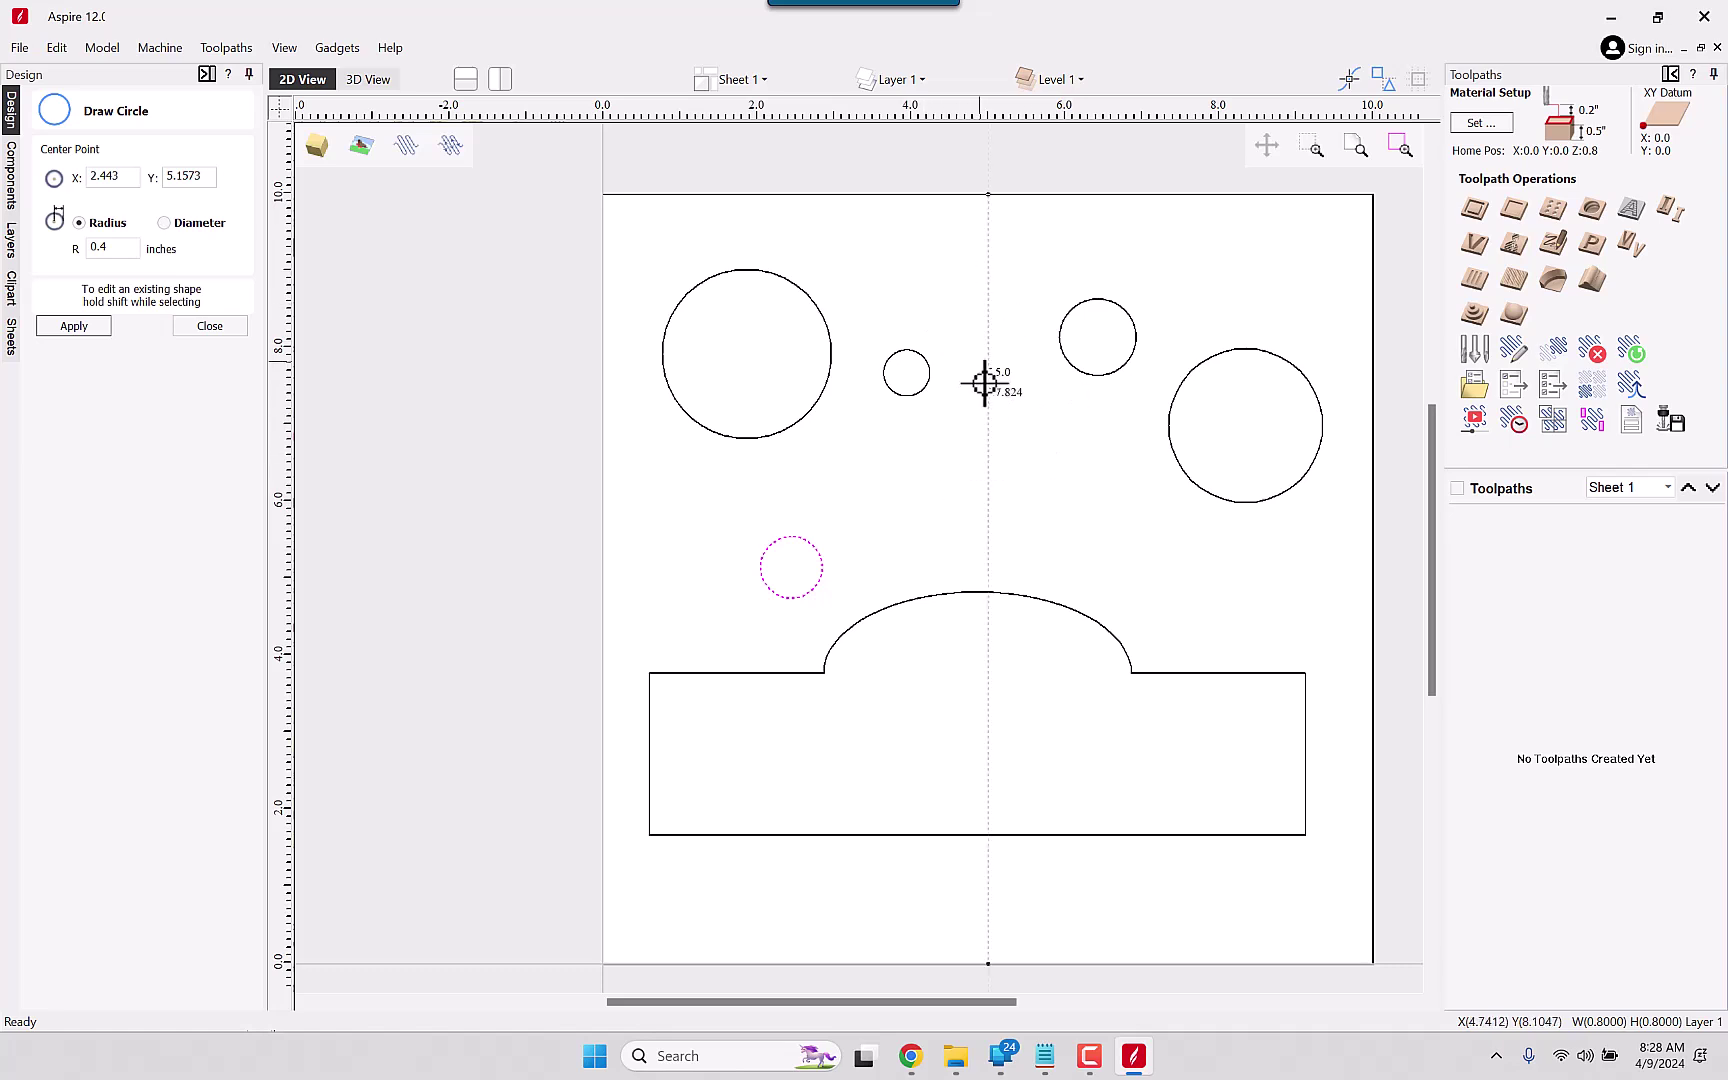
left_click_drag(985, 382, 1039, 475)
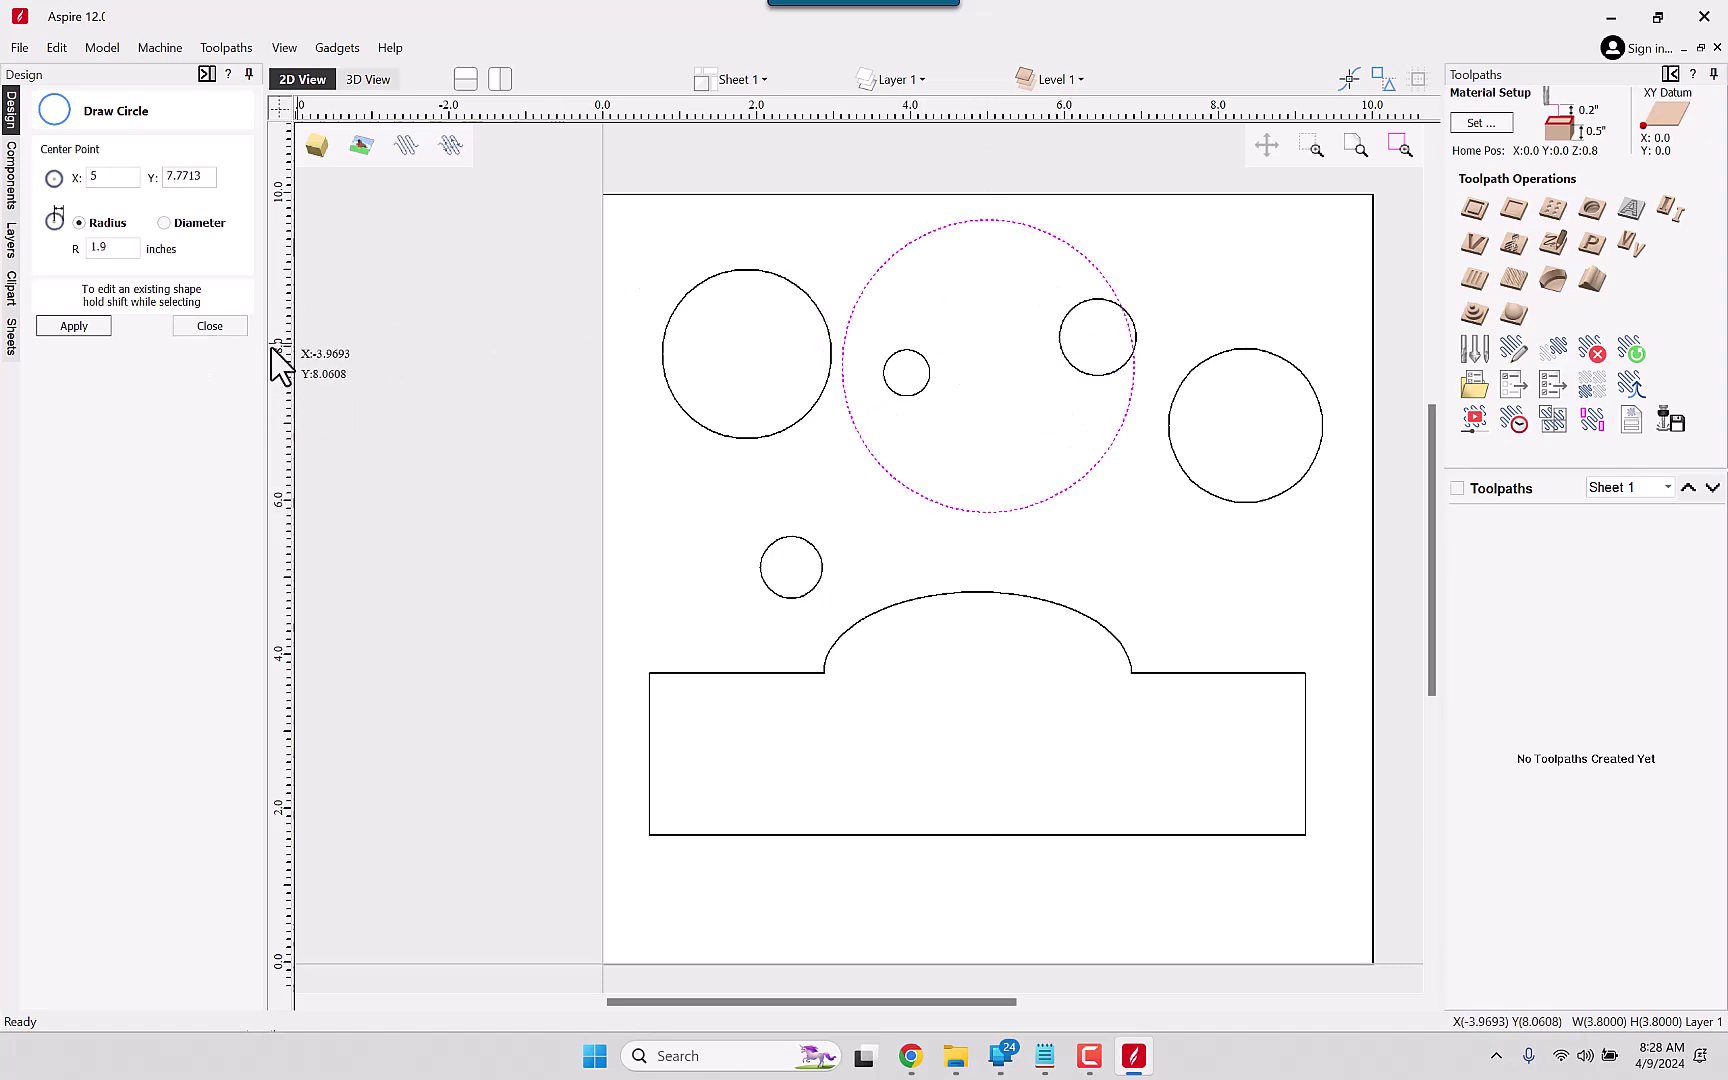
left_click(226, 326)
mouse_move(1099, 355)
left_mouse_down()
mouse_move(899, 397)
mouse_move(910, 410)
left_mouse_up()
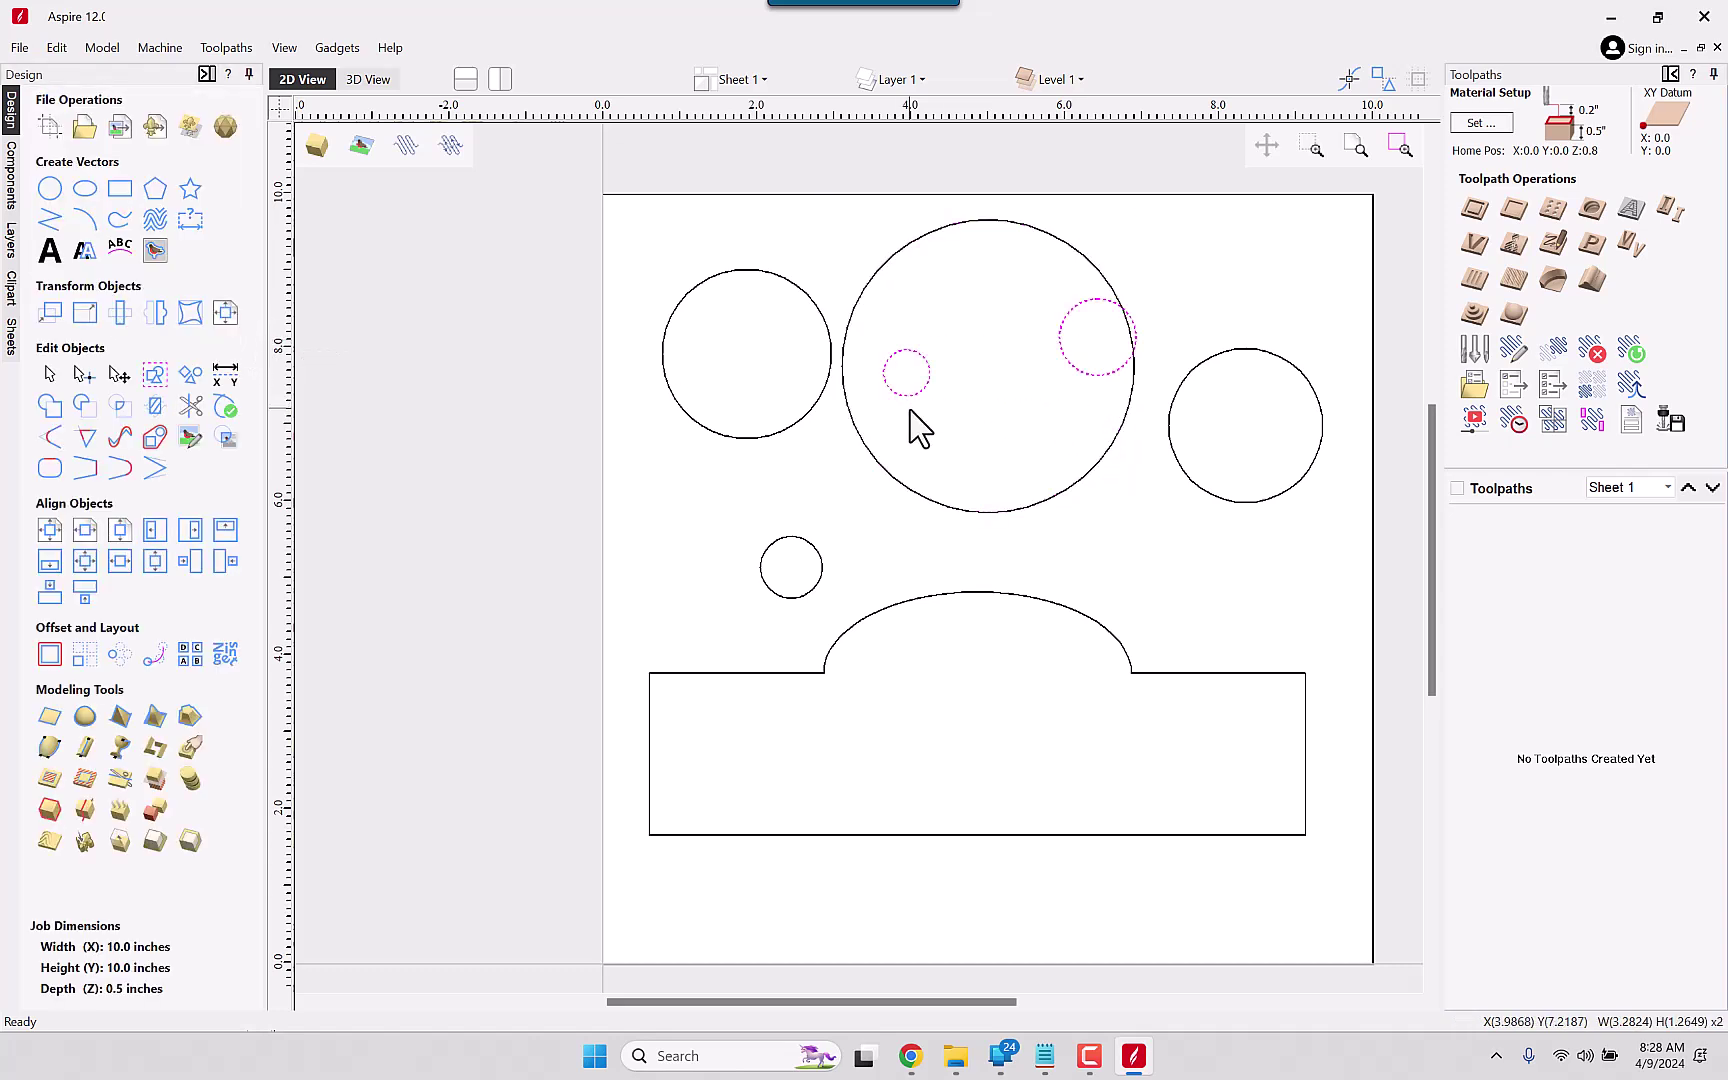
key("Delete")
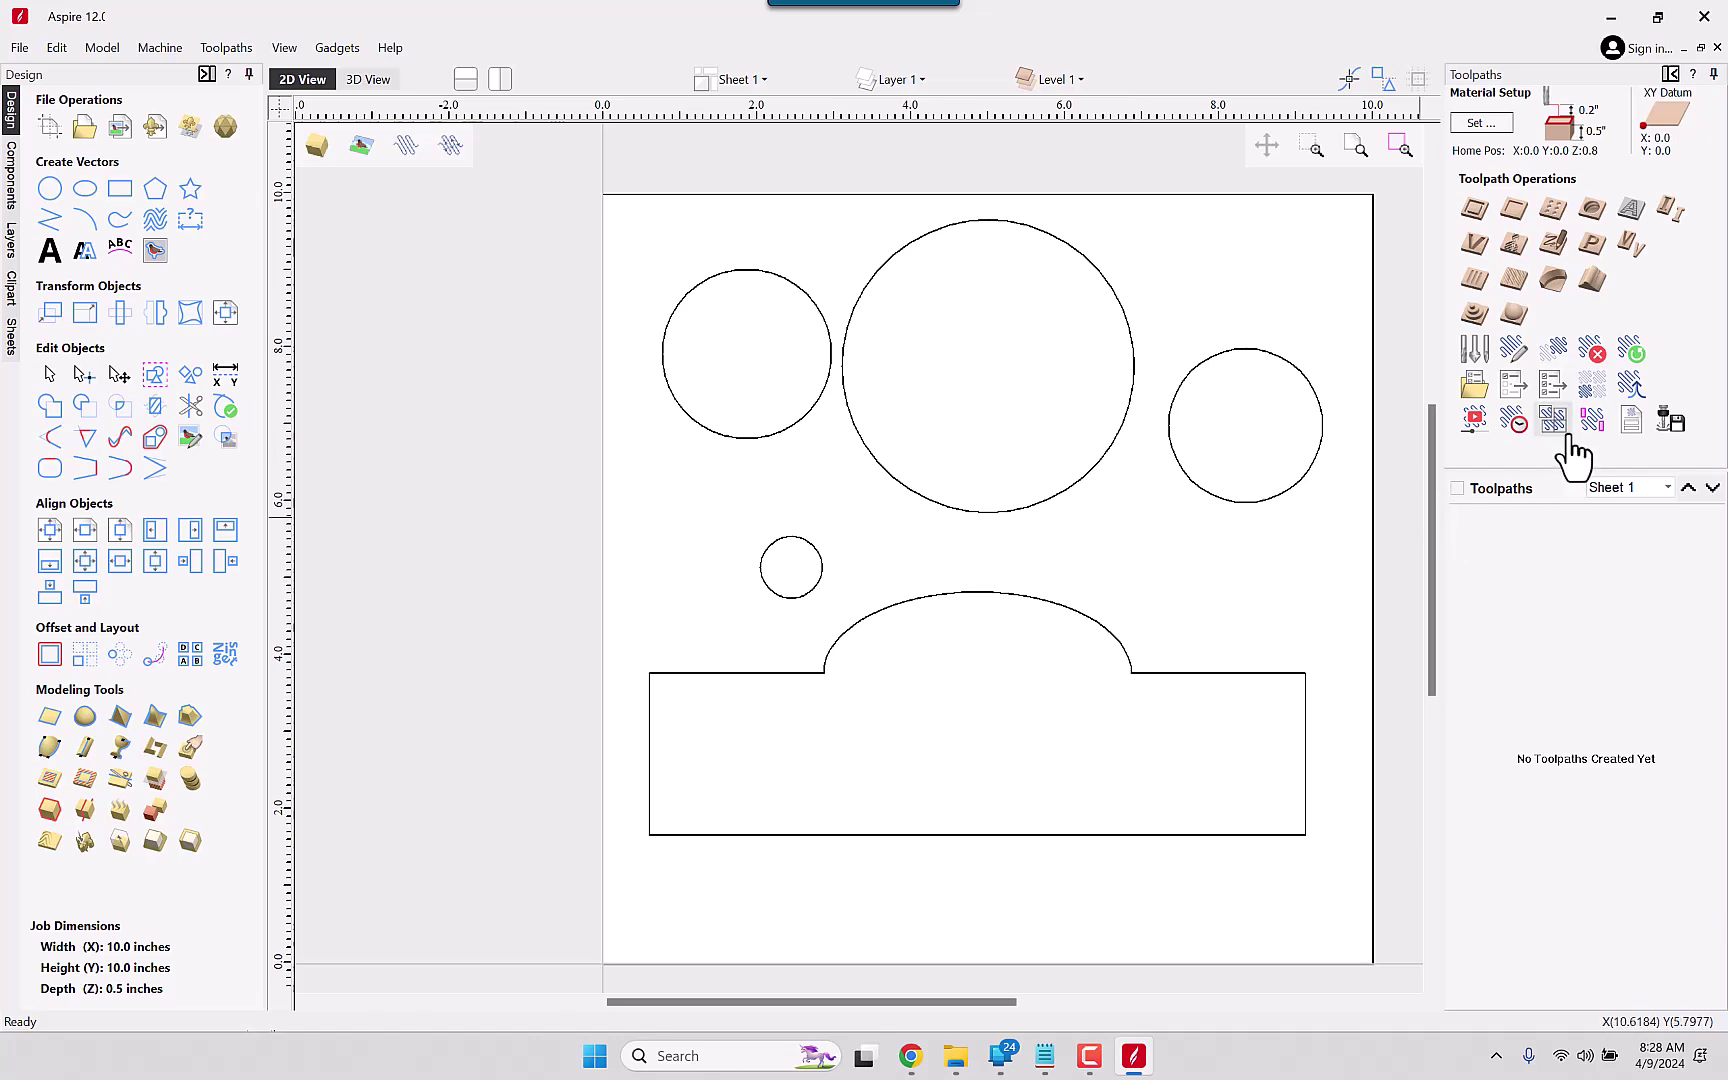
Step: Create a keep-out zone from the large centre circle and recheck it in the zone manager
left_click(1598, 424)
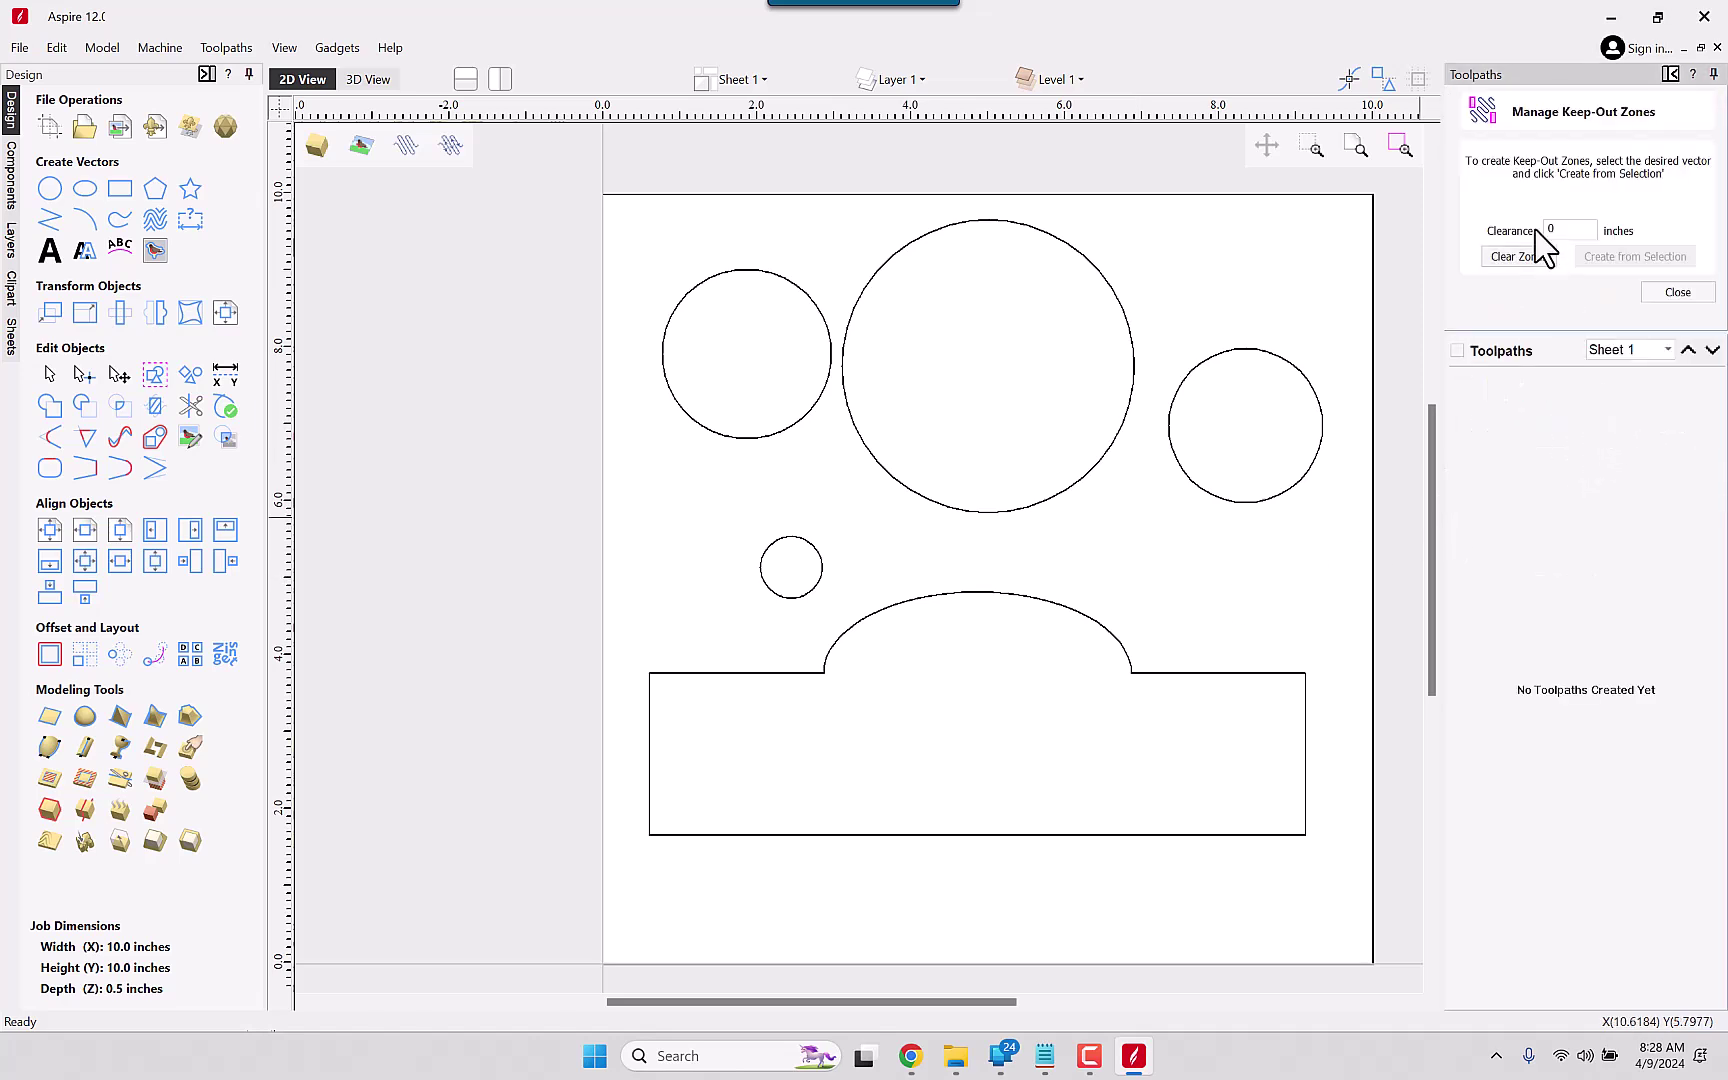
left_click(1097, 272)
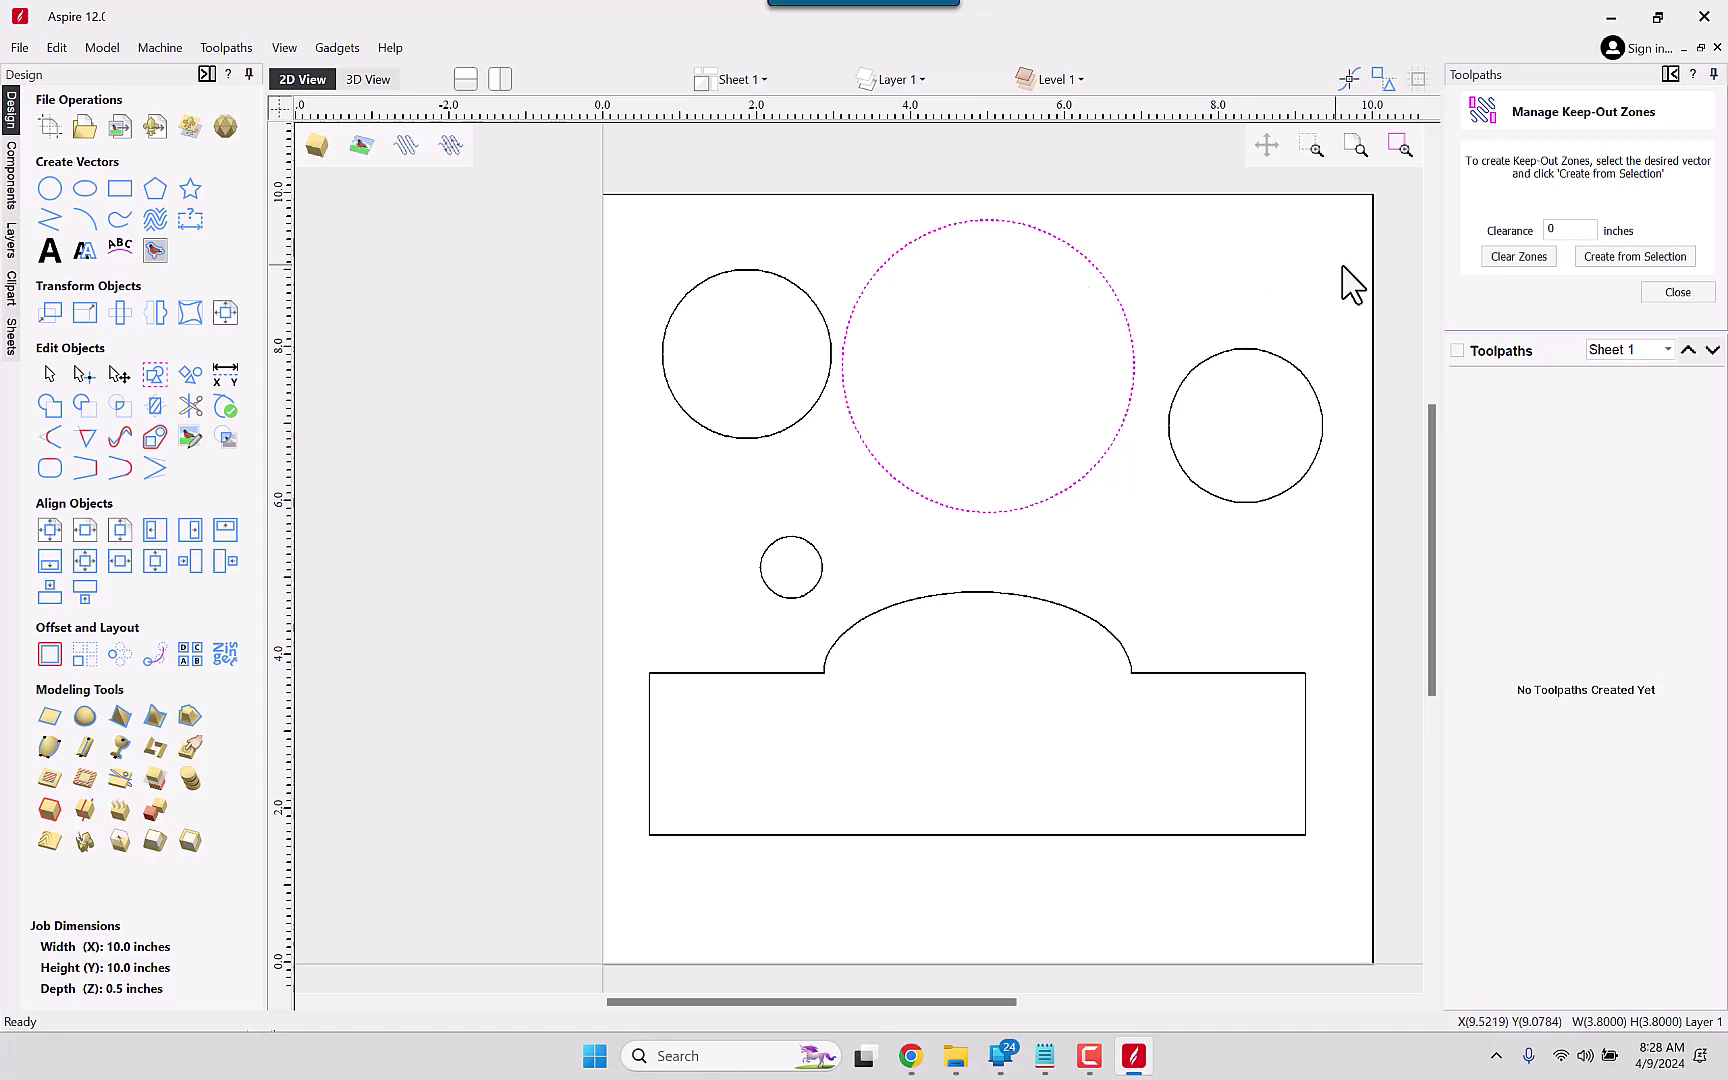
left_click(1621, 259)
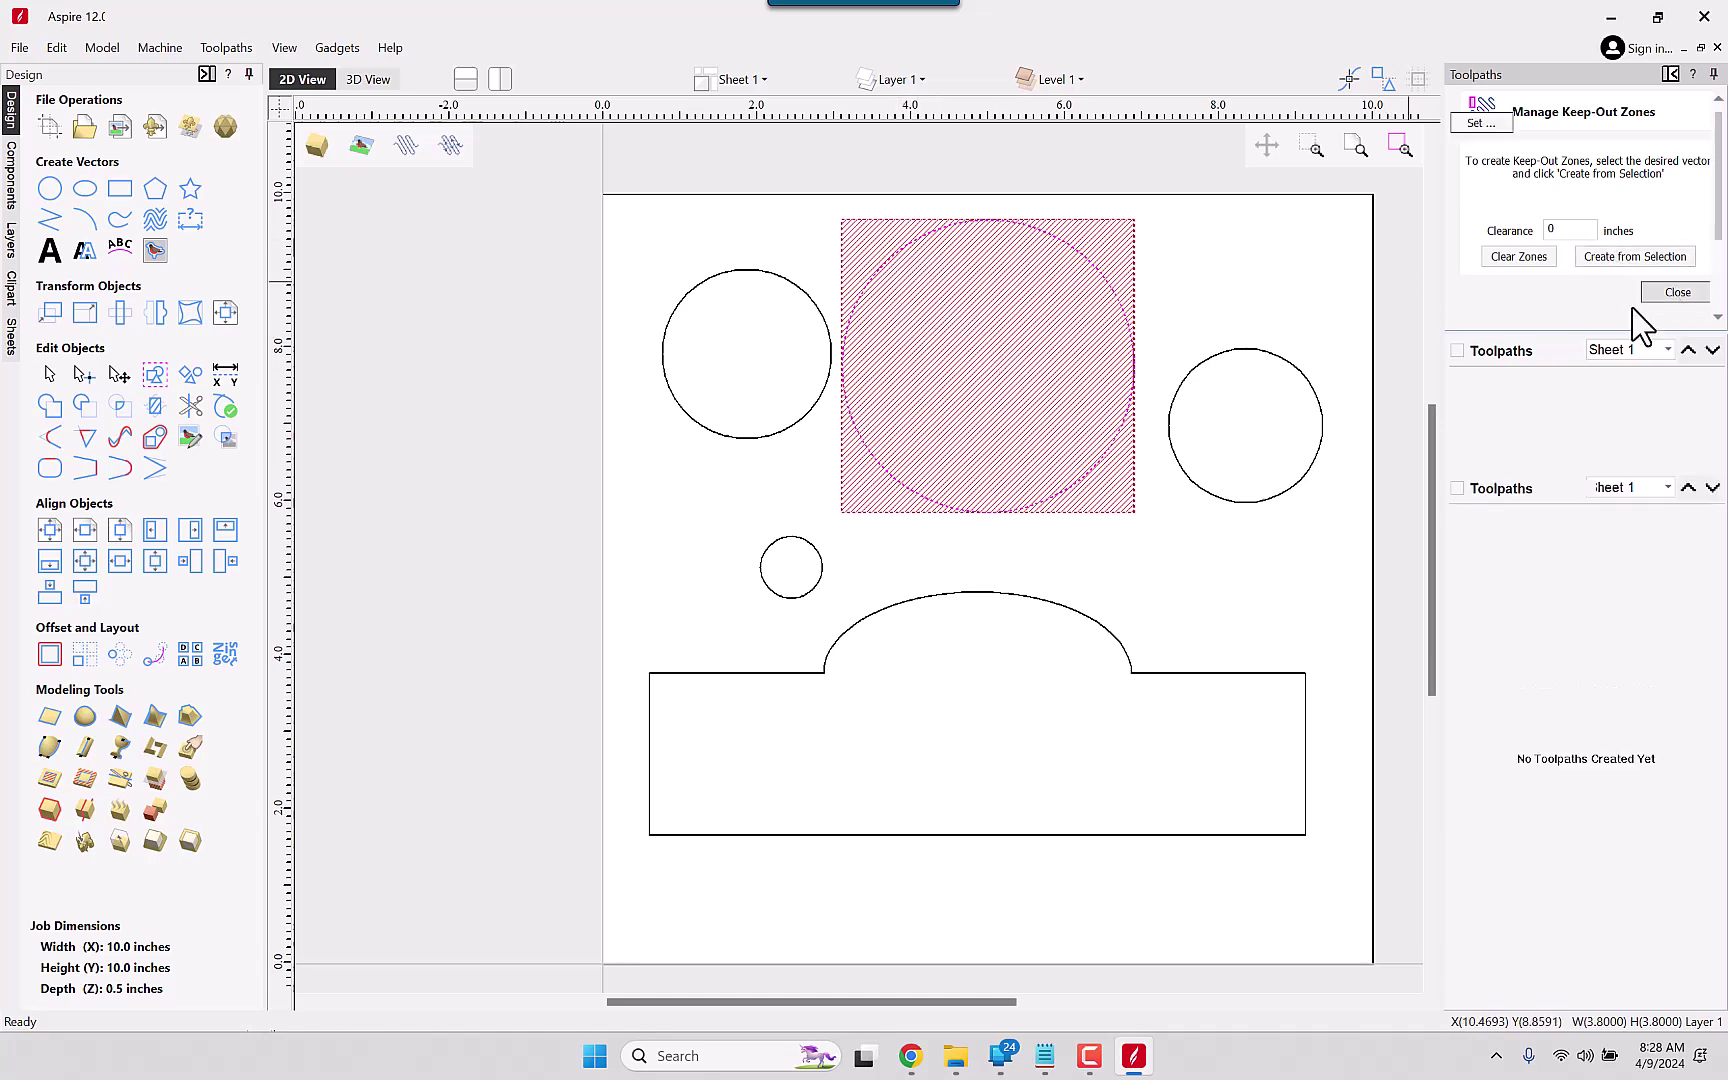
left_click(1678, 292)
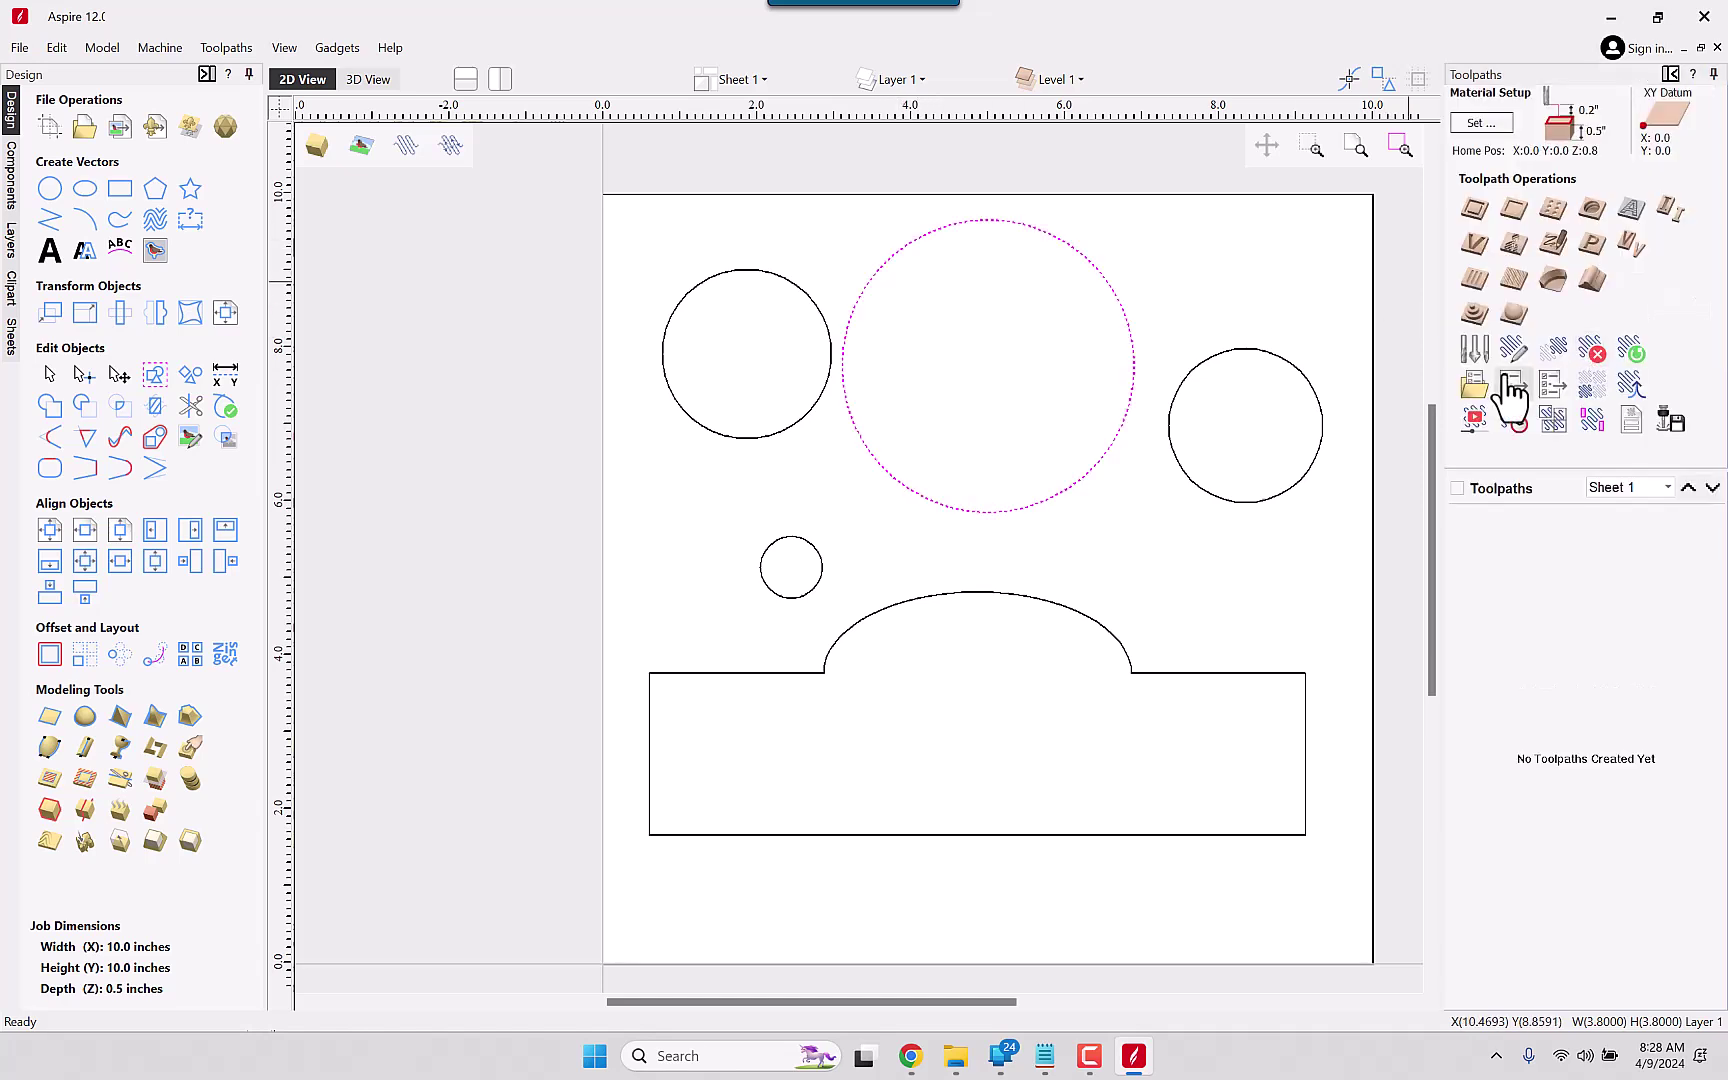
left_click(1592, 420)
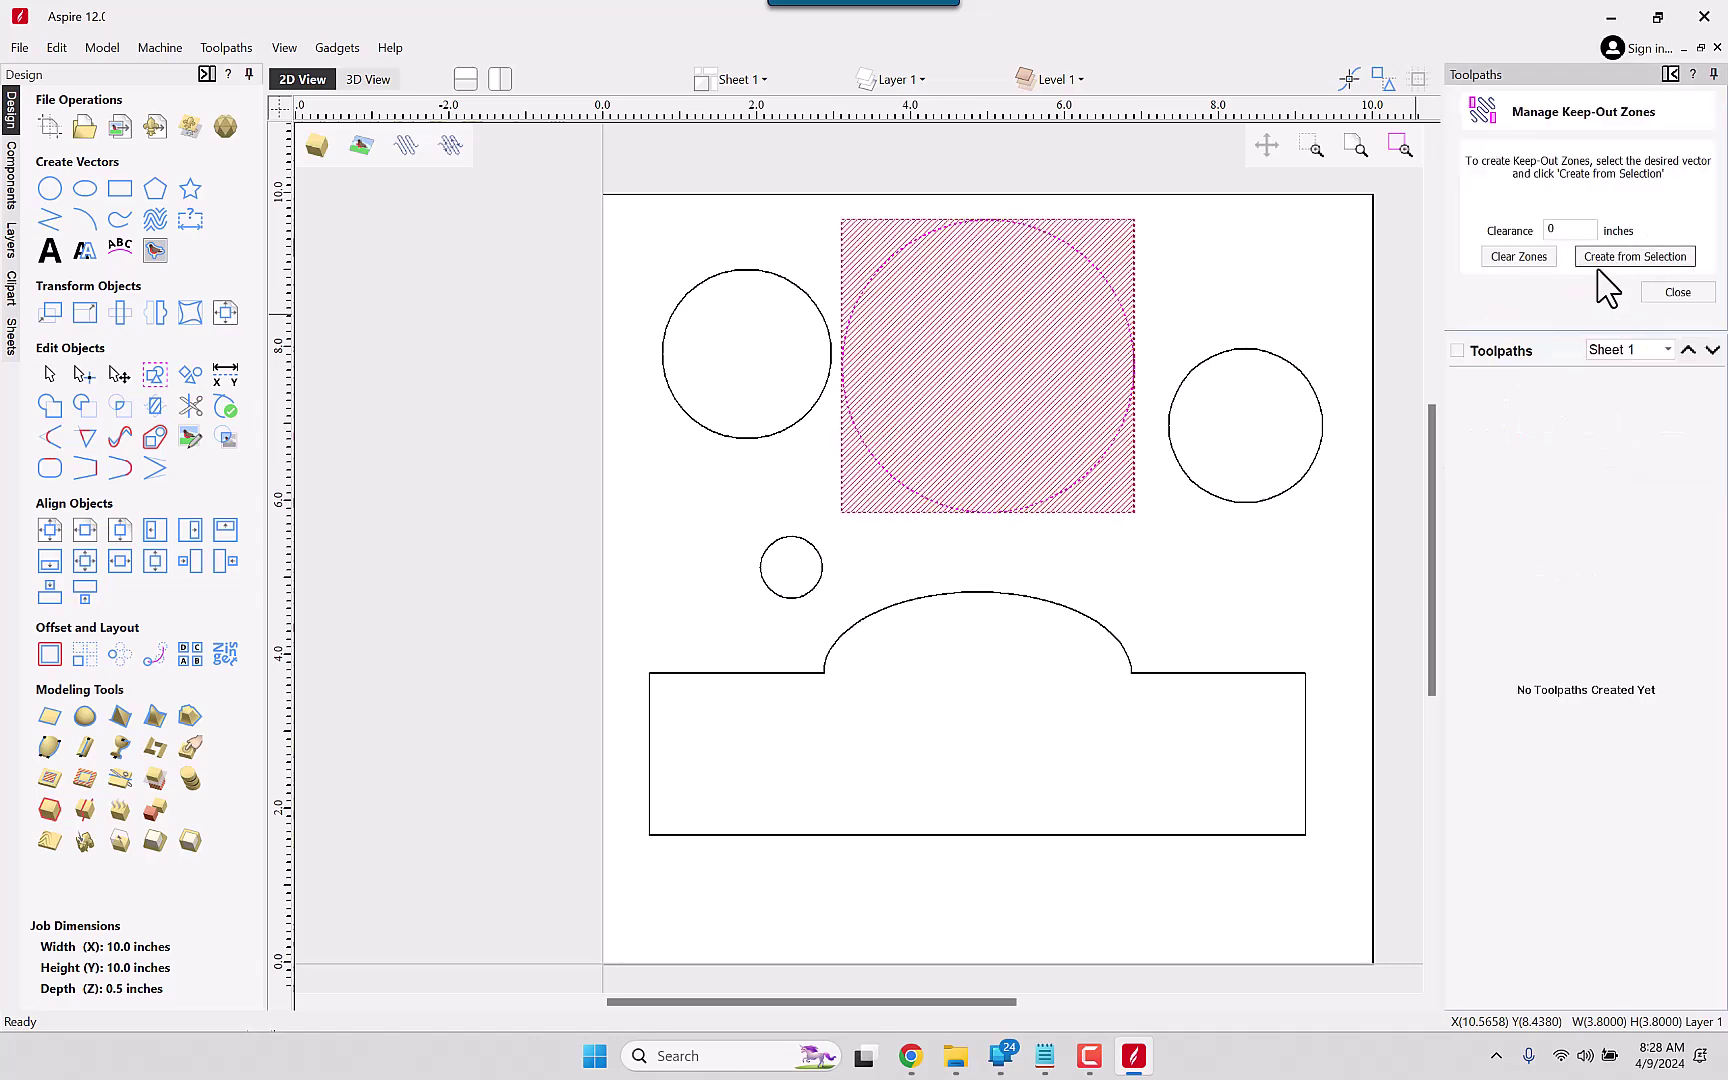
left_click(1678, 292)
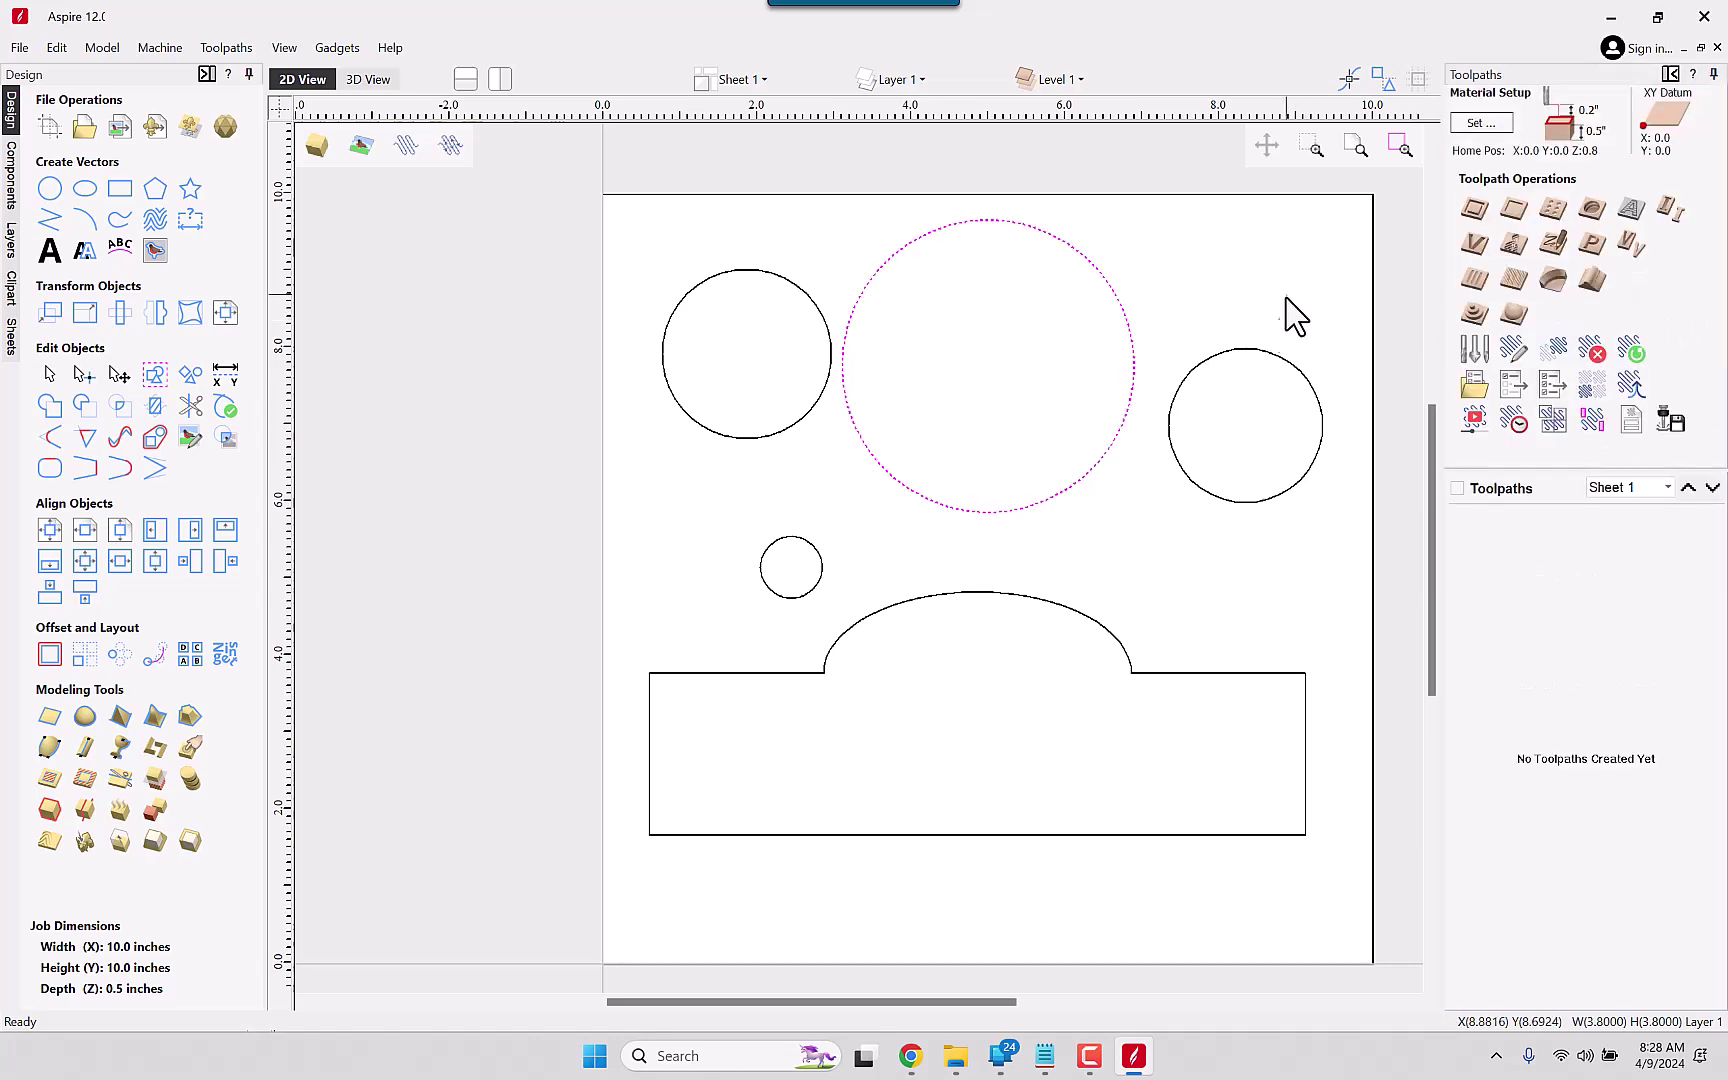
Step: Calculate a 0.25-inch-deep outside profile toolpath for the three other circles and plaque outline
left_click(1236, 351)
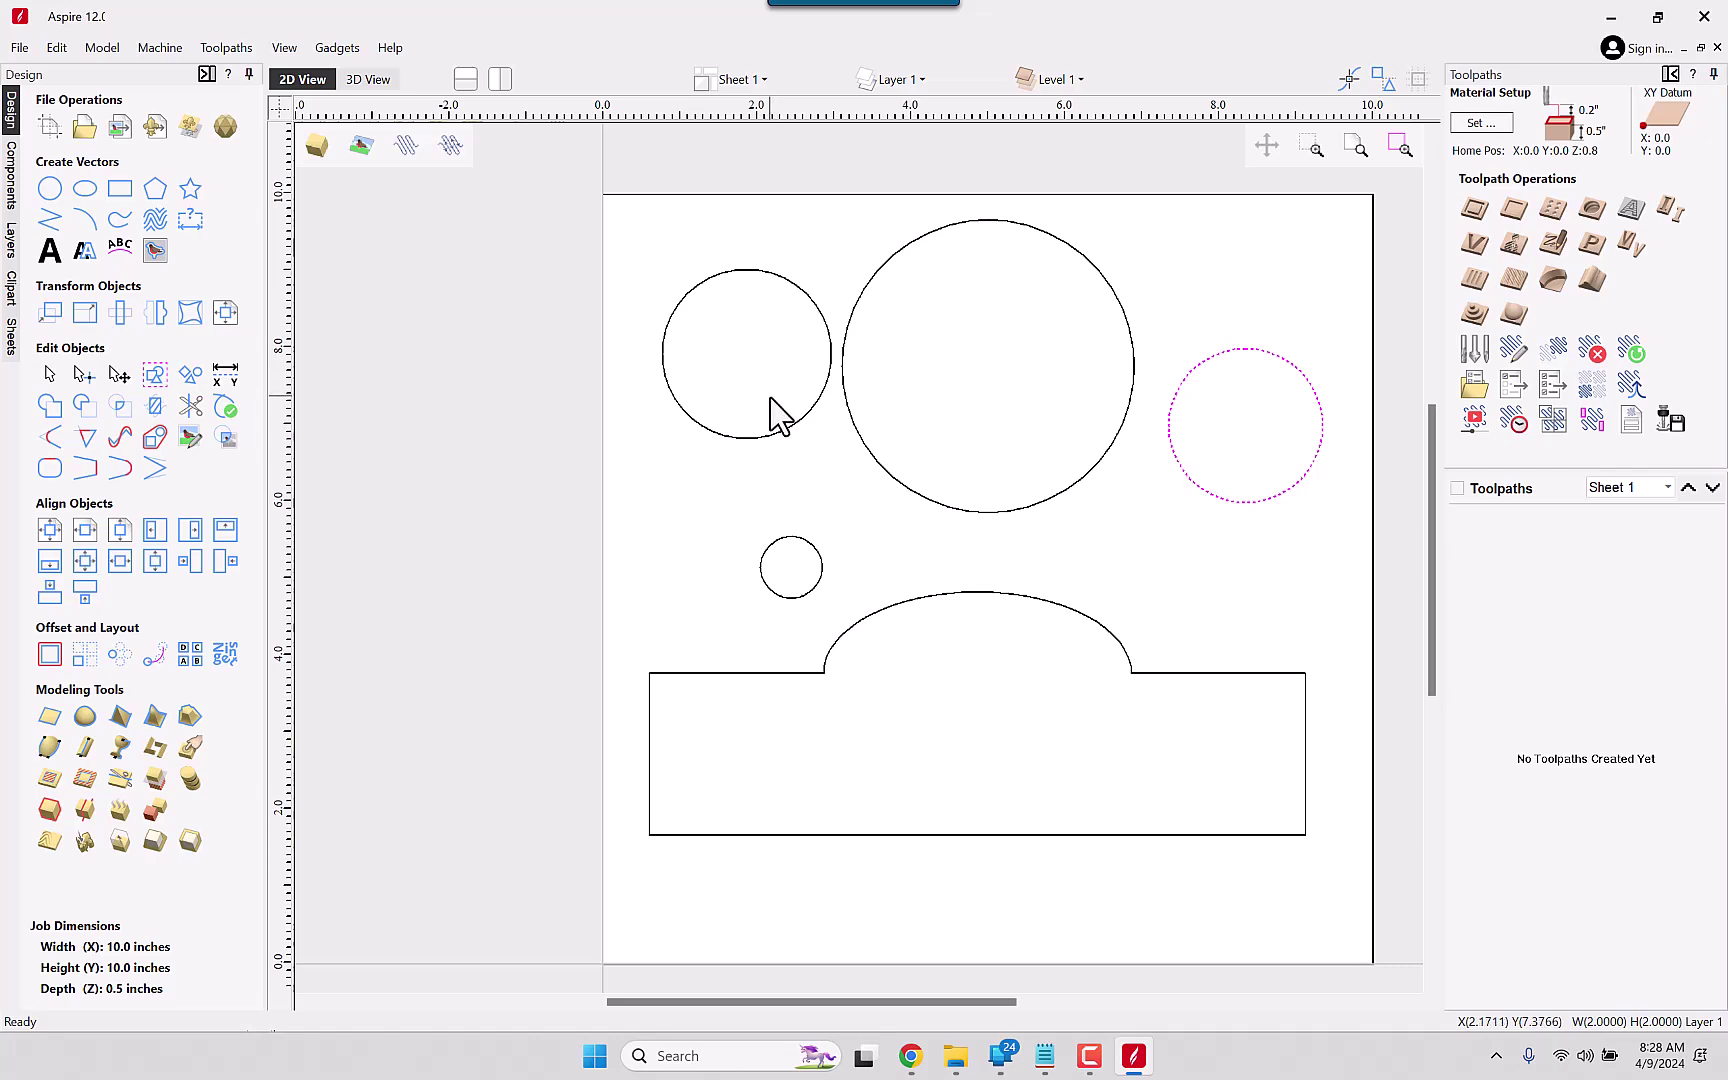
left_click(760, 436, "shift")
left_click(820, 572, "shift")
left_click(1010, 655, "shift")
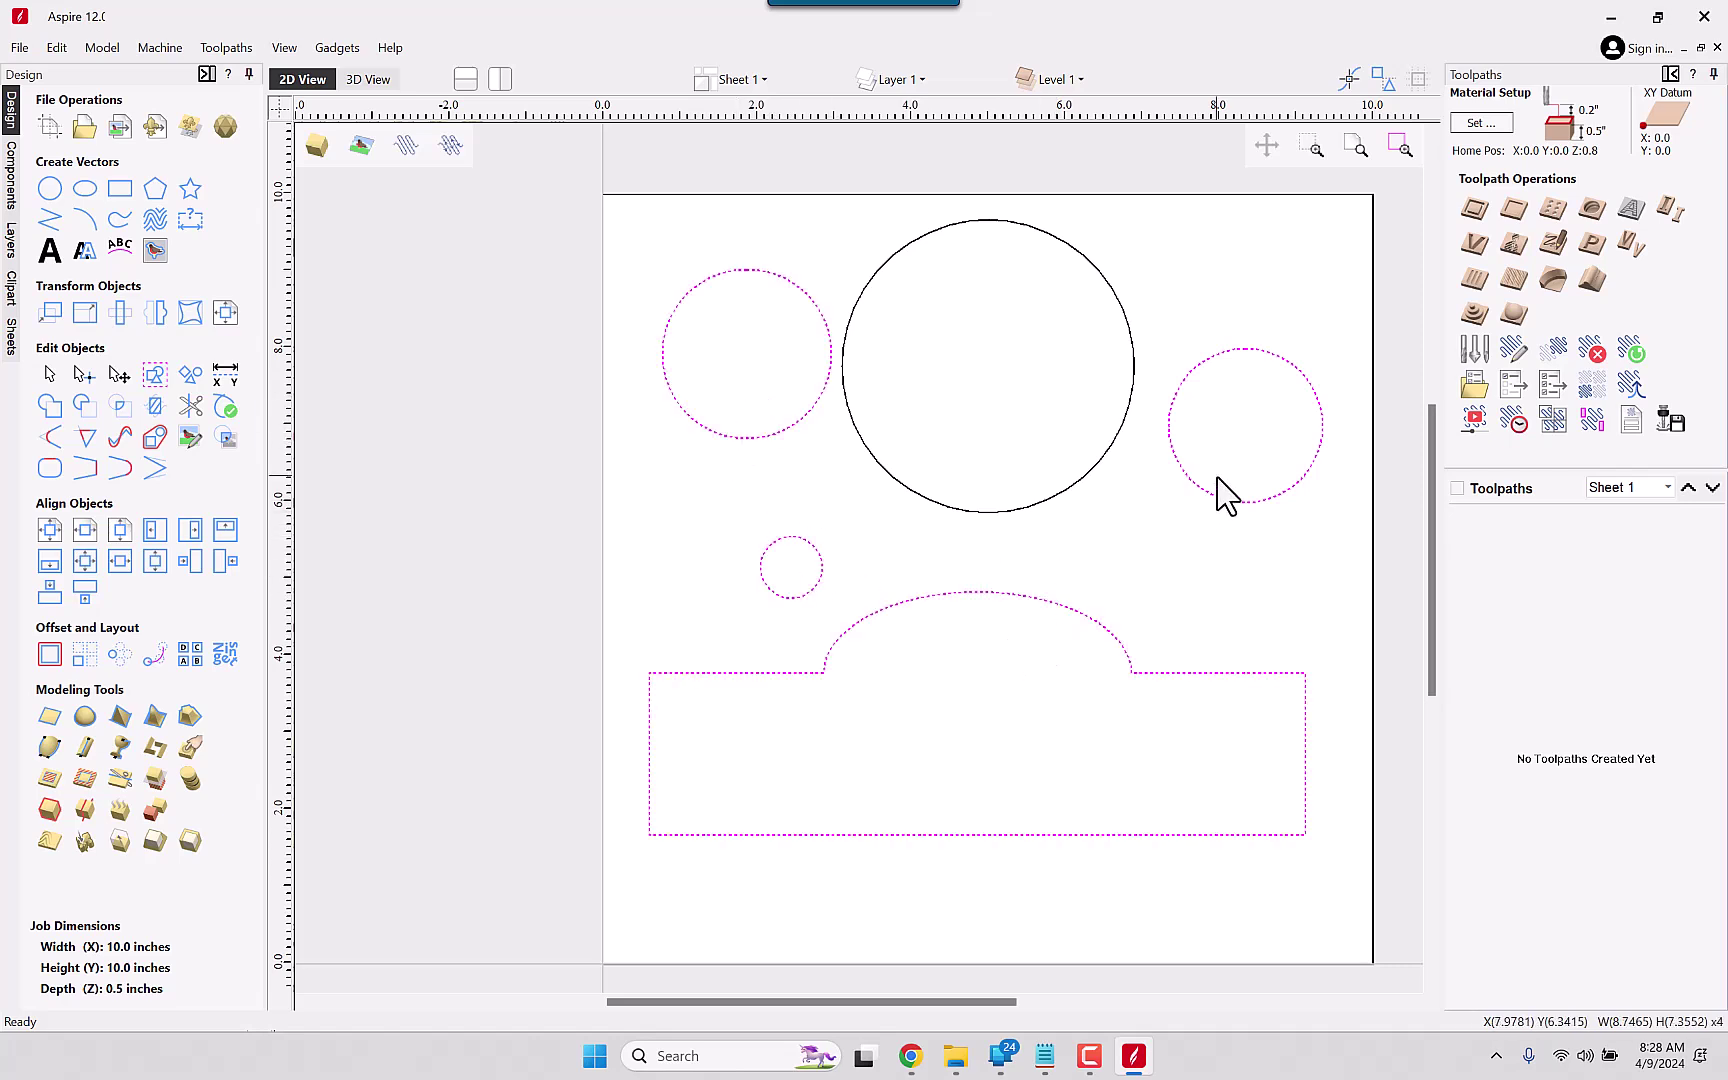
left_click(1476, 210)
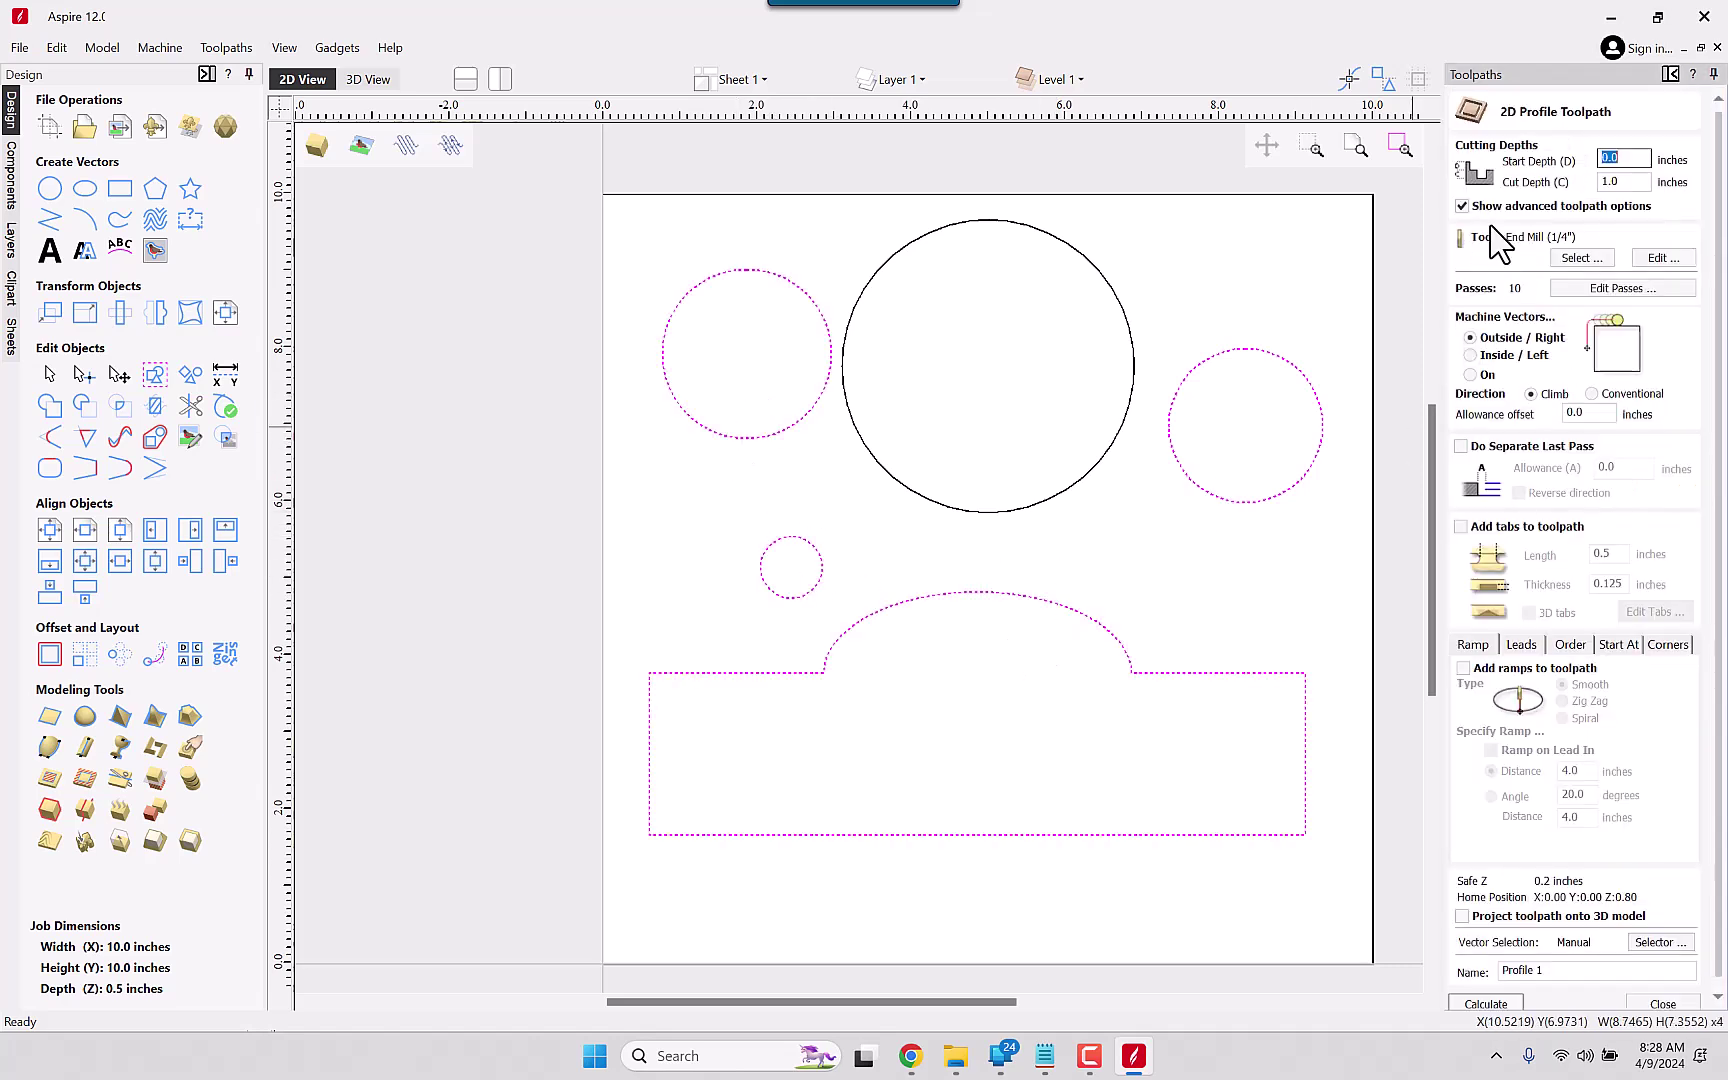
key("Tab")
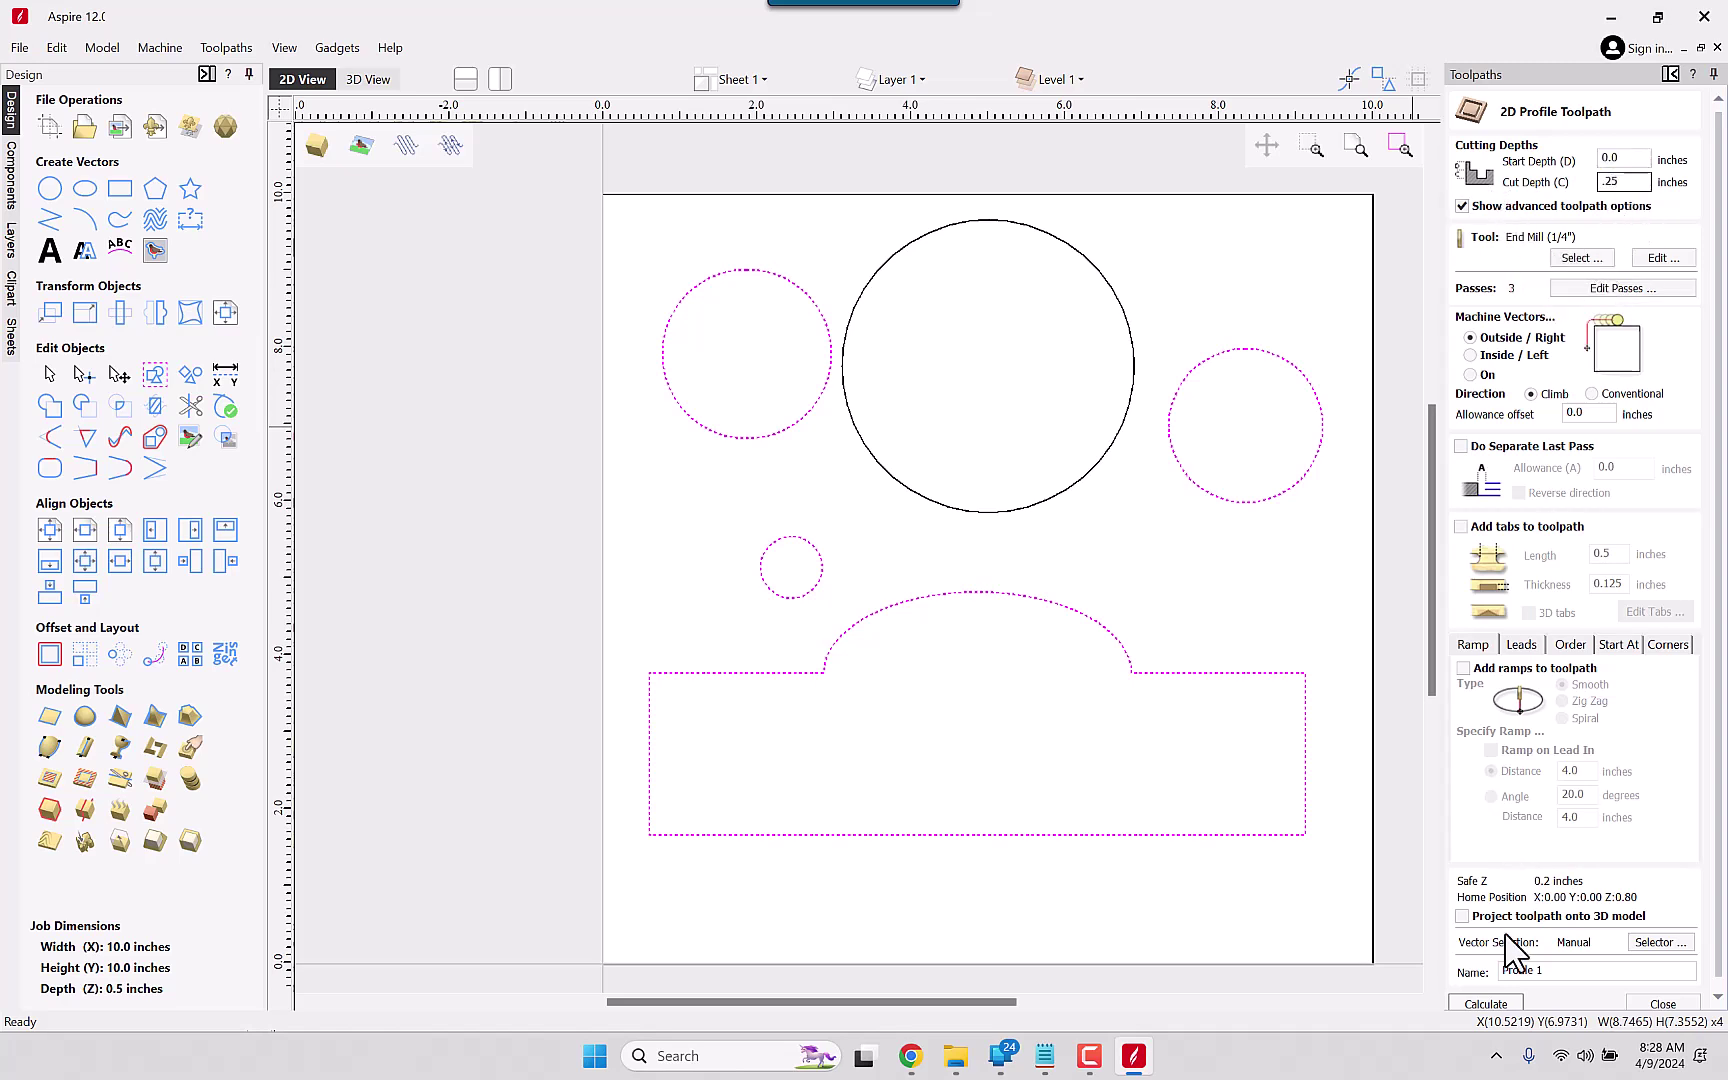
left_click(1500, 1004)
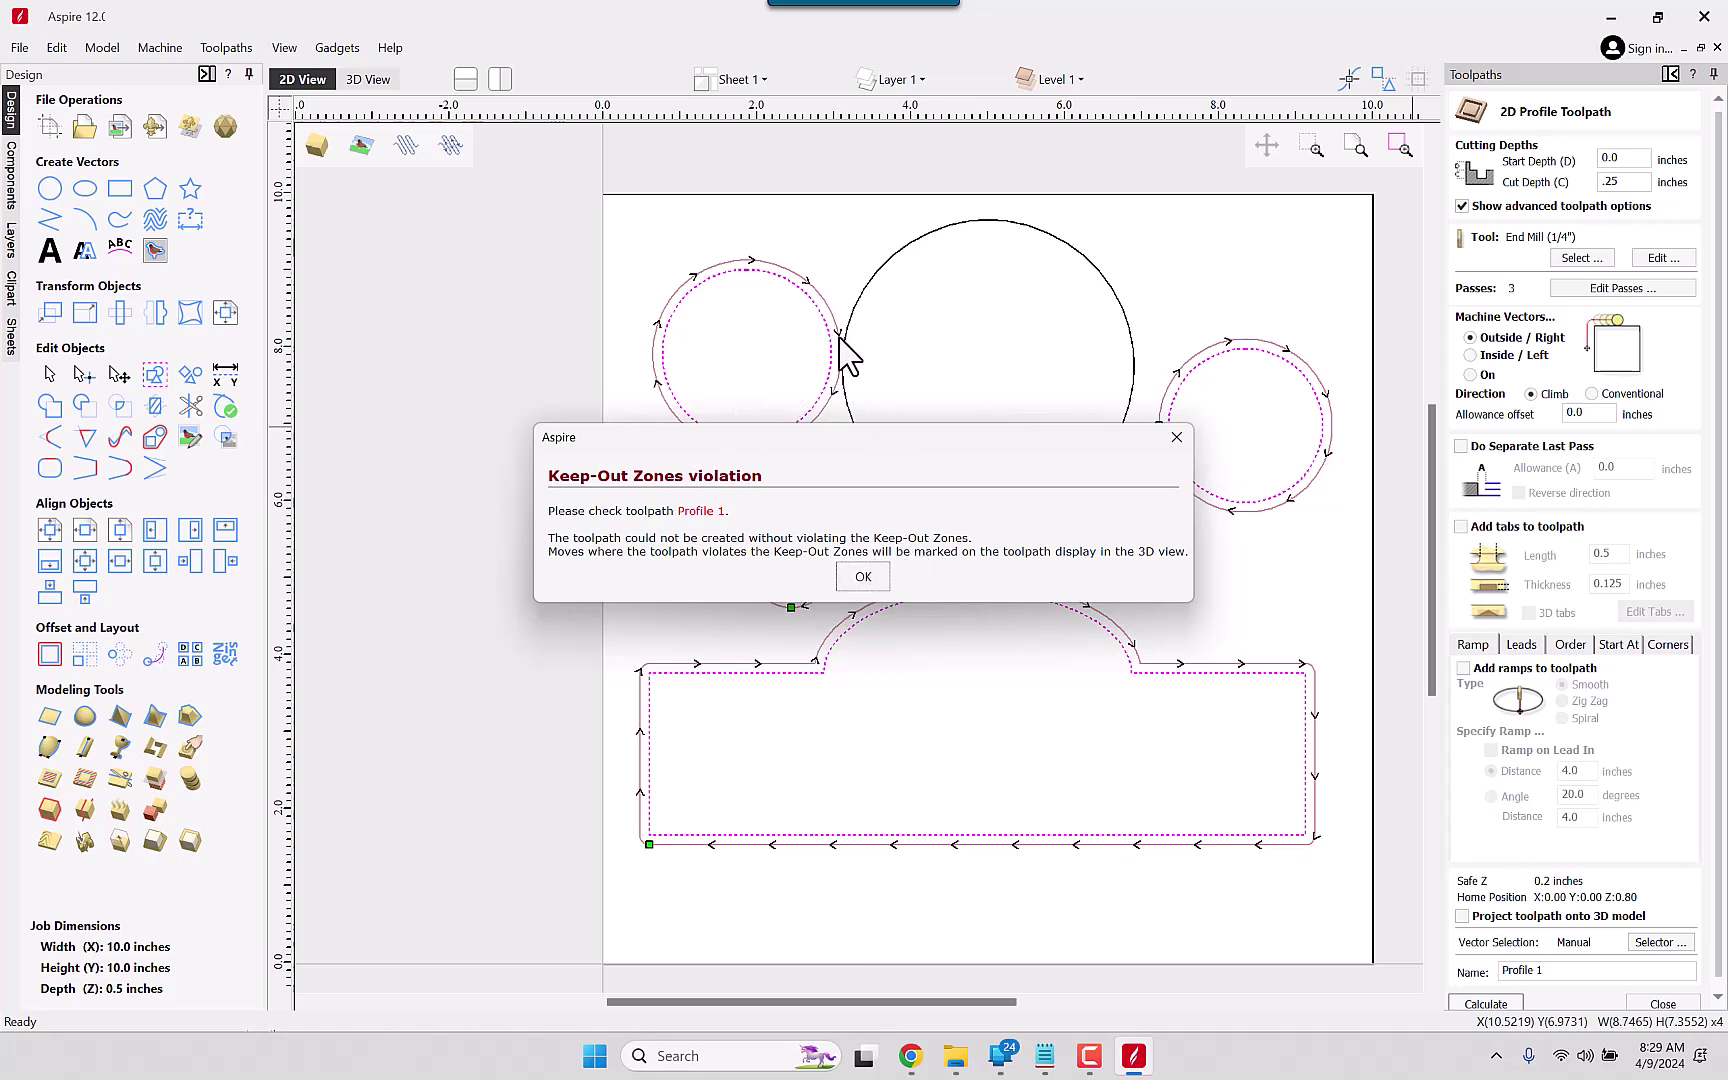
Step: Dismiss the keep-out violation warning and shift the upper-left circle further left in 2D View
left_click(870, 576)
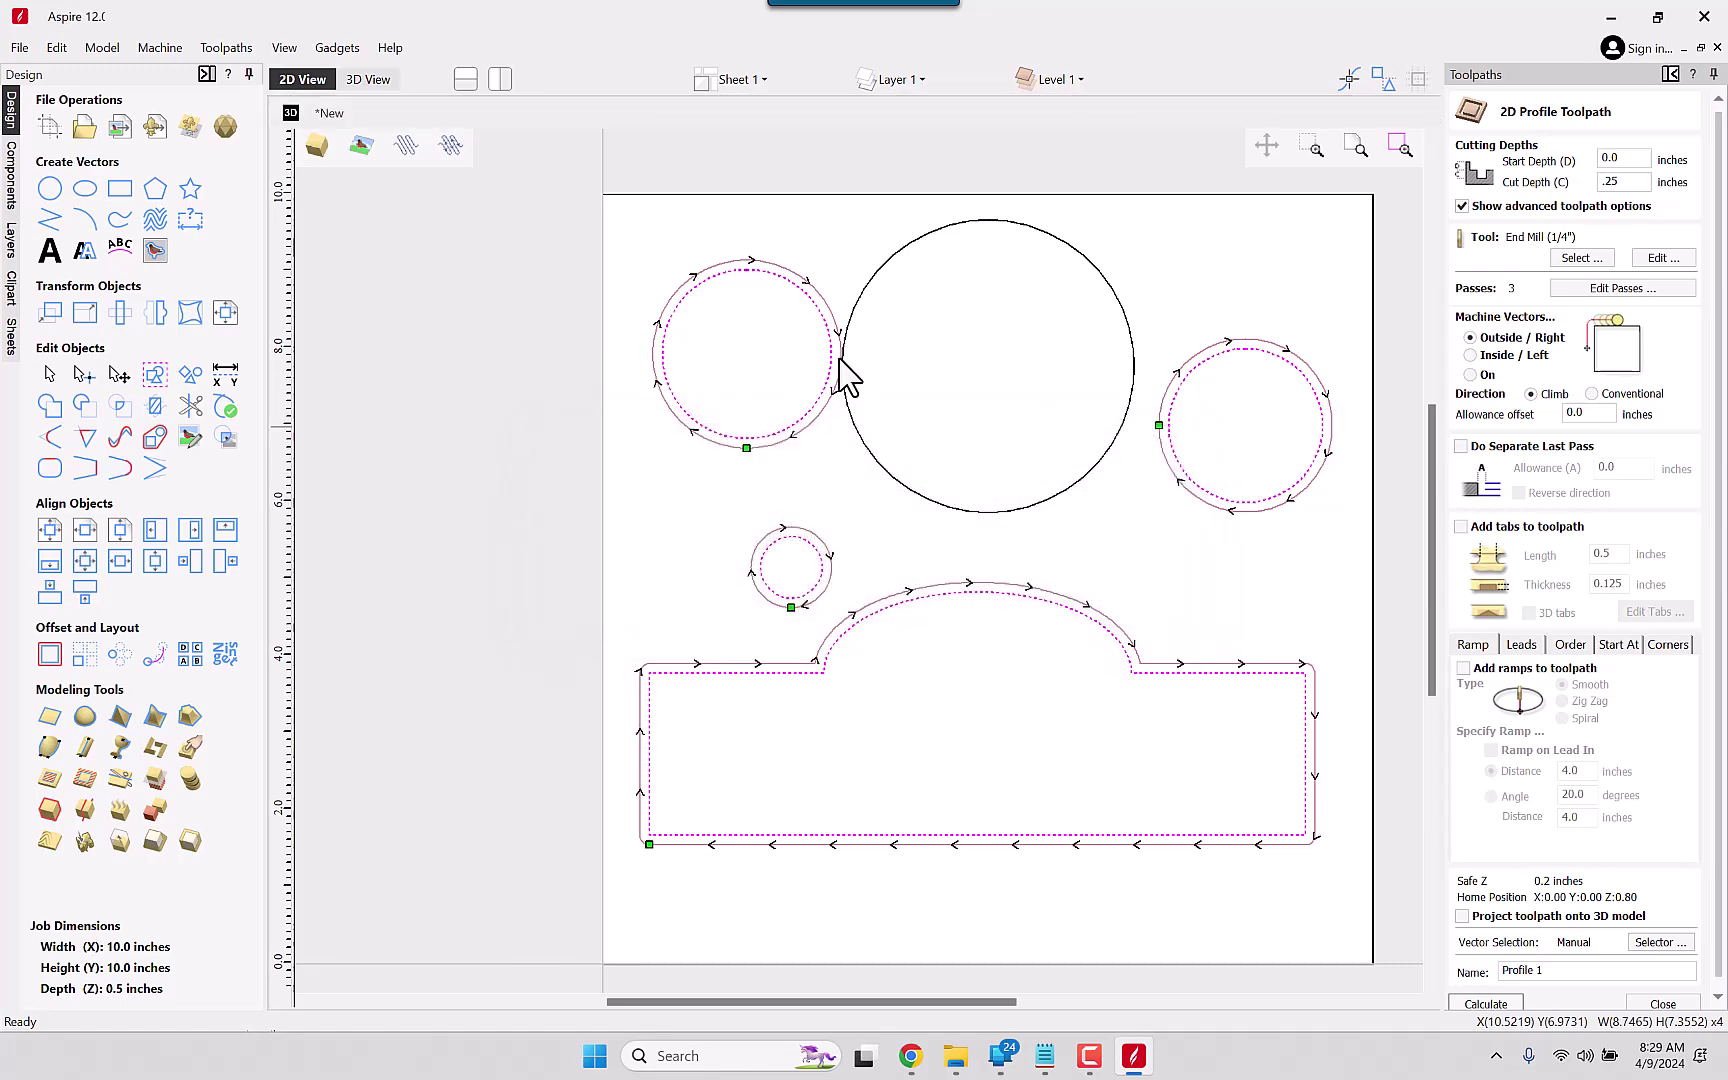
scroll(678, 392, "up", 5)
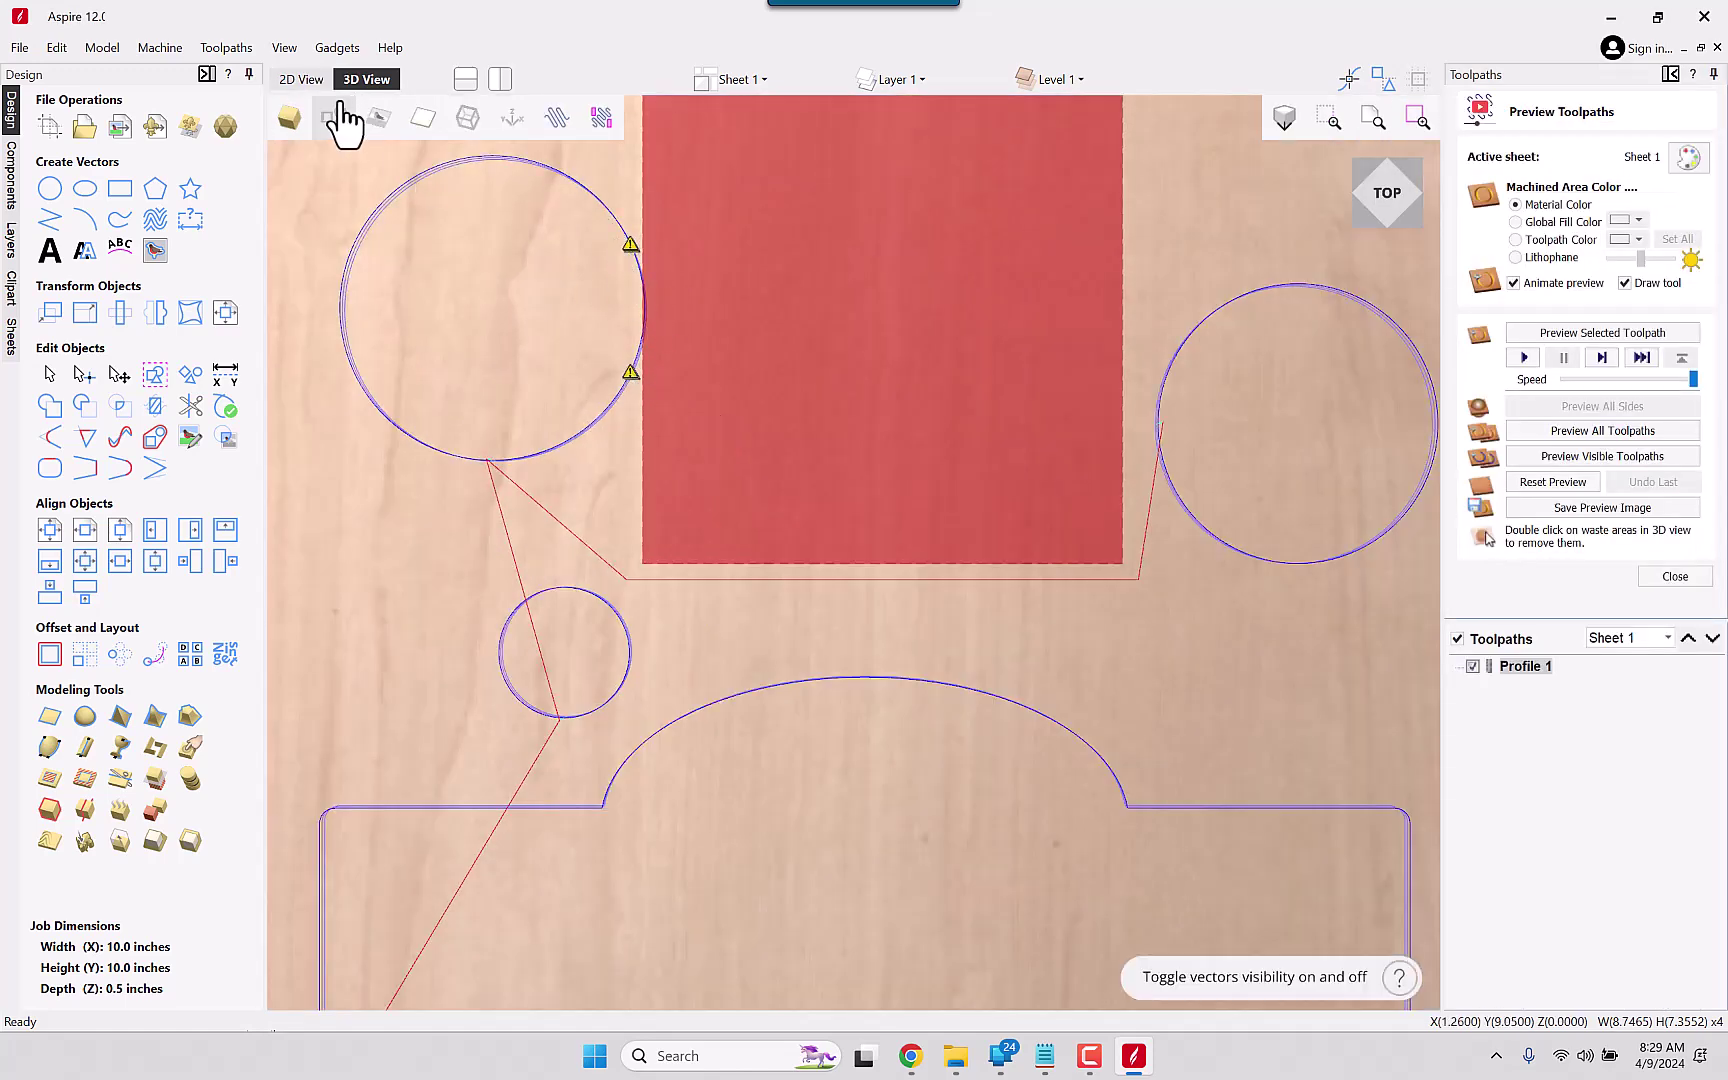
left_click(301, 79)
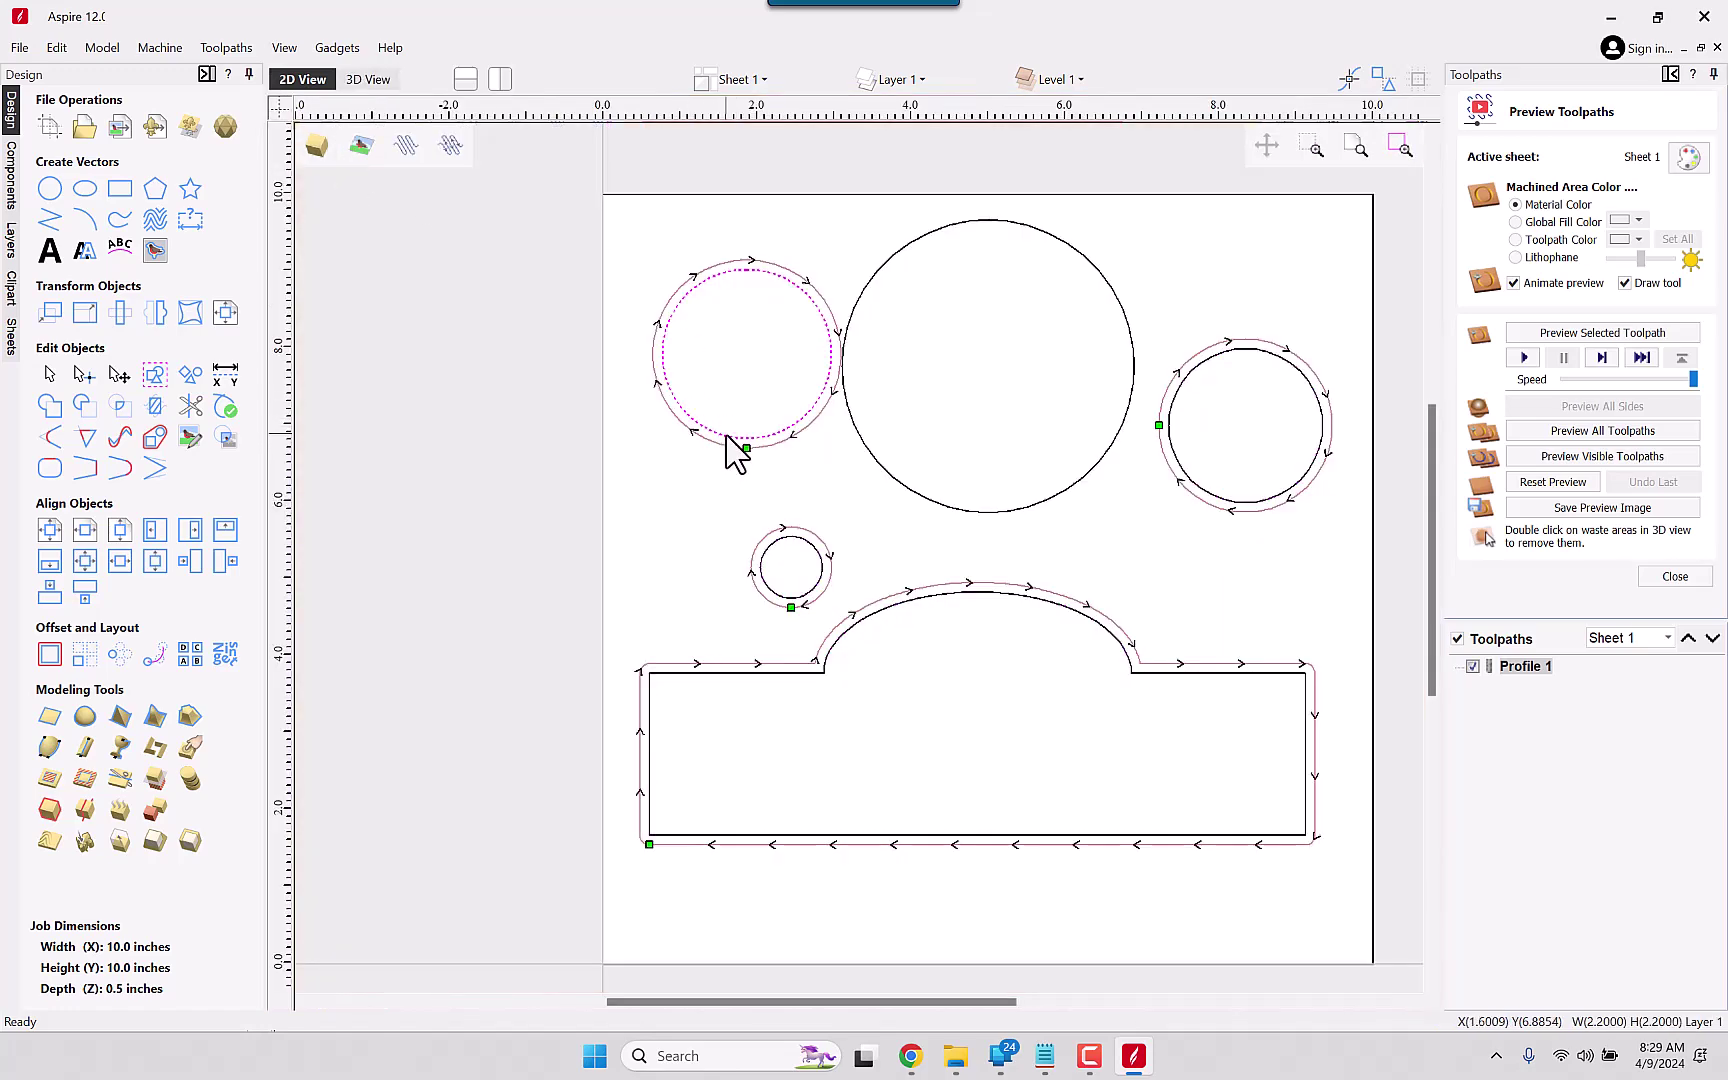
left_click_drag(752, 355, 714, 359)
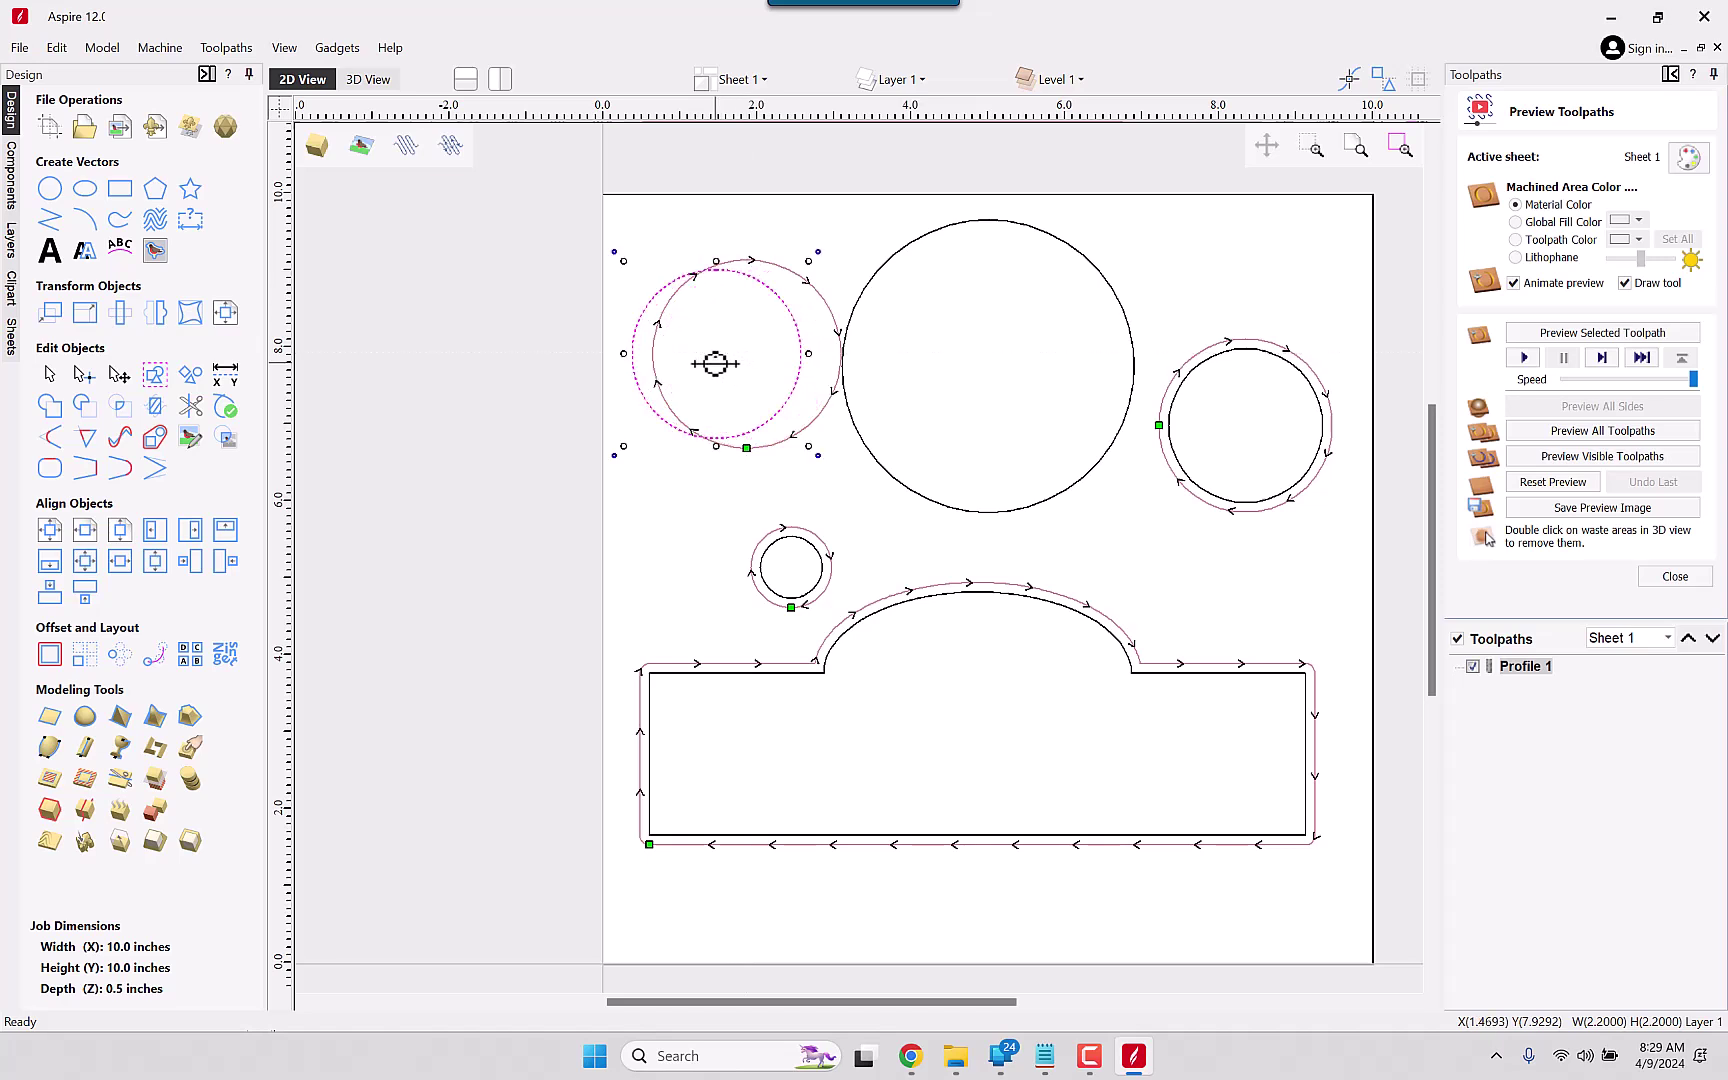
left_click(785, 507)
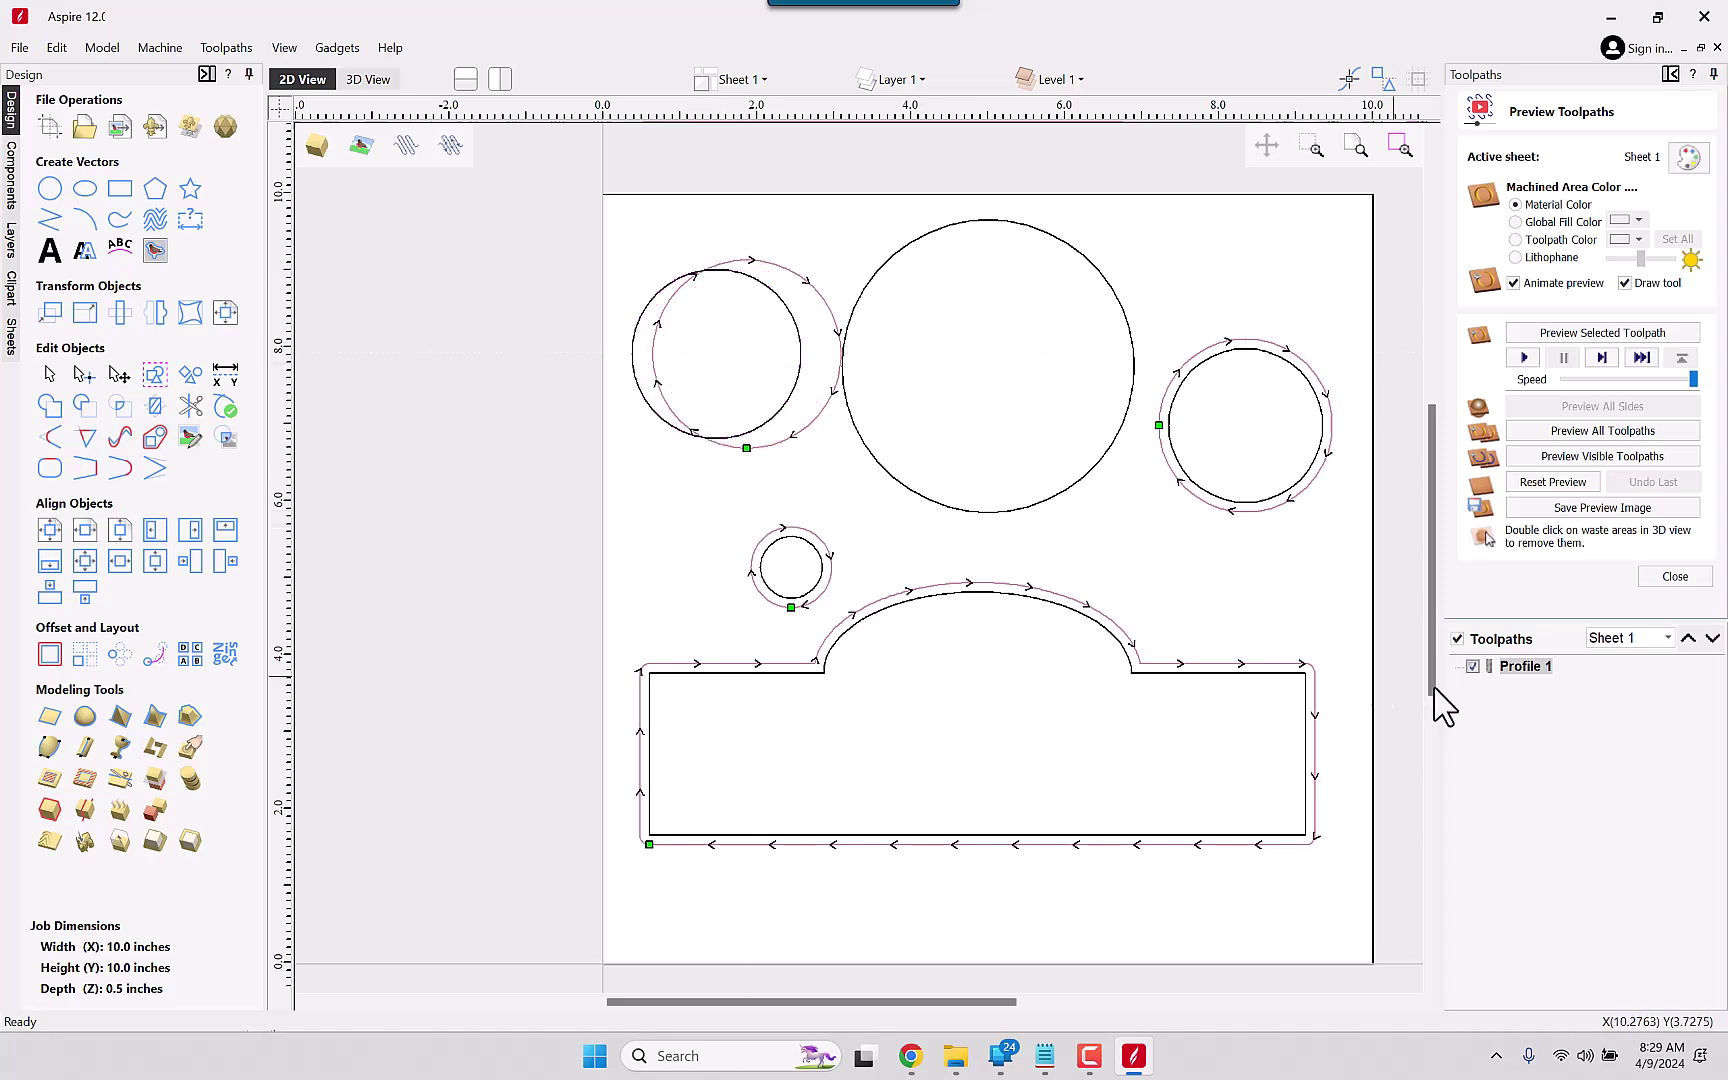
Step: Recalculate all toolpaths so Profile 1 follows the moved circle, and acknowledge the success message
left_click(1670, 578)
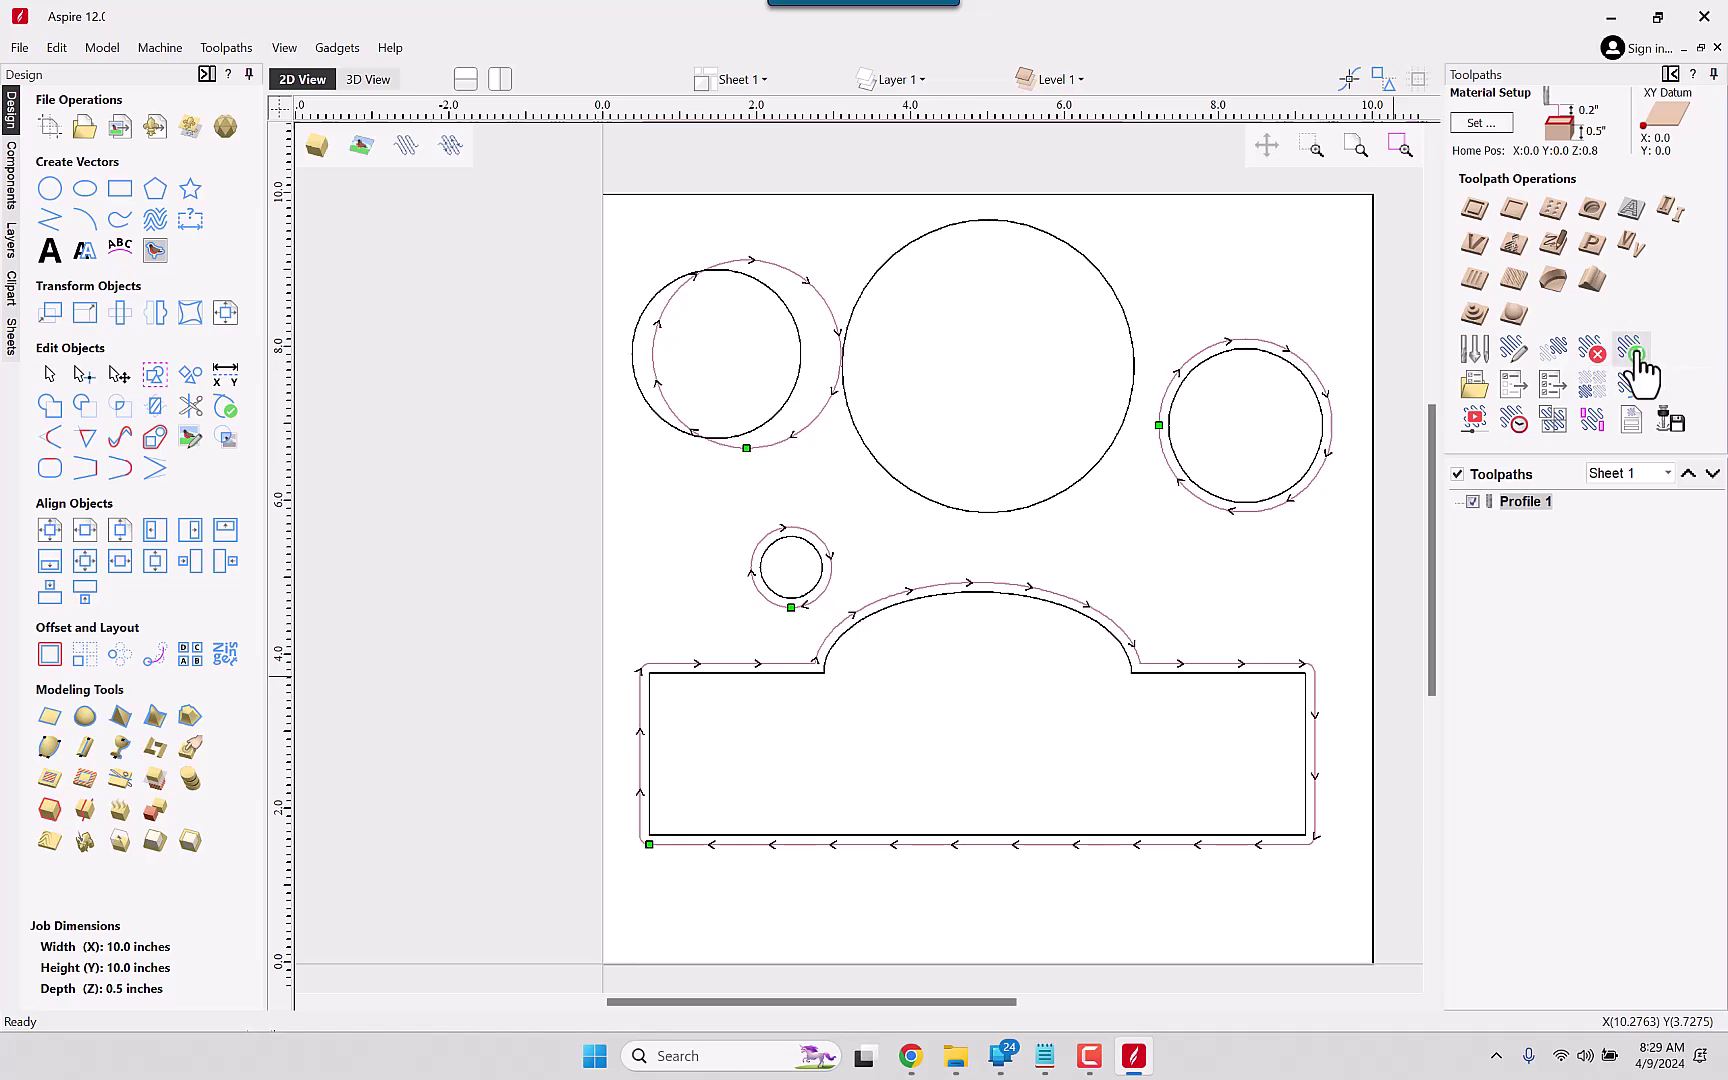
left_click(1633, 352)
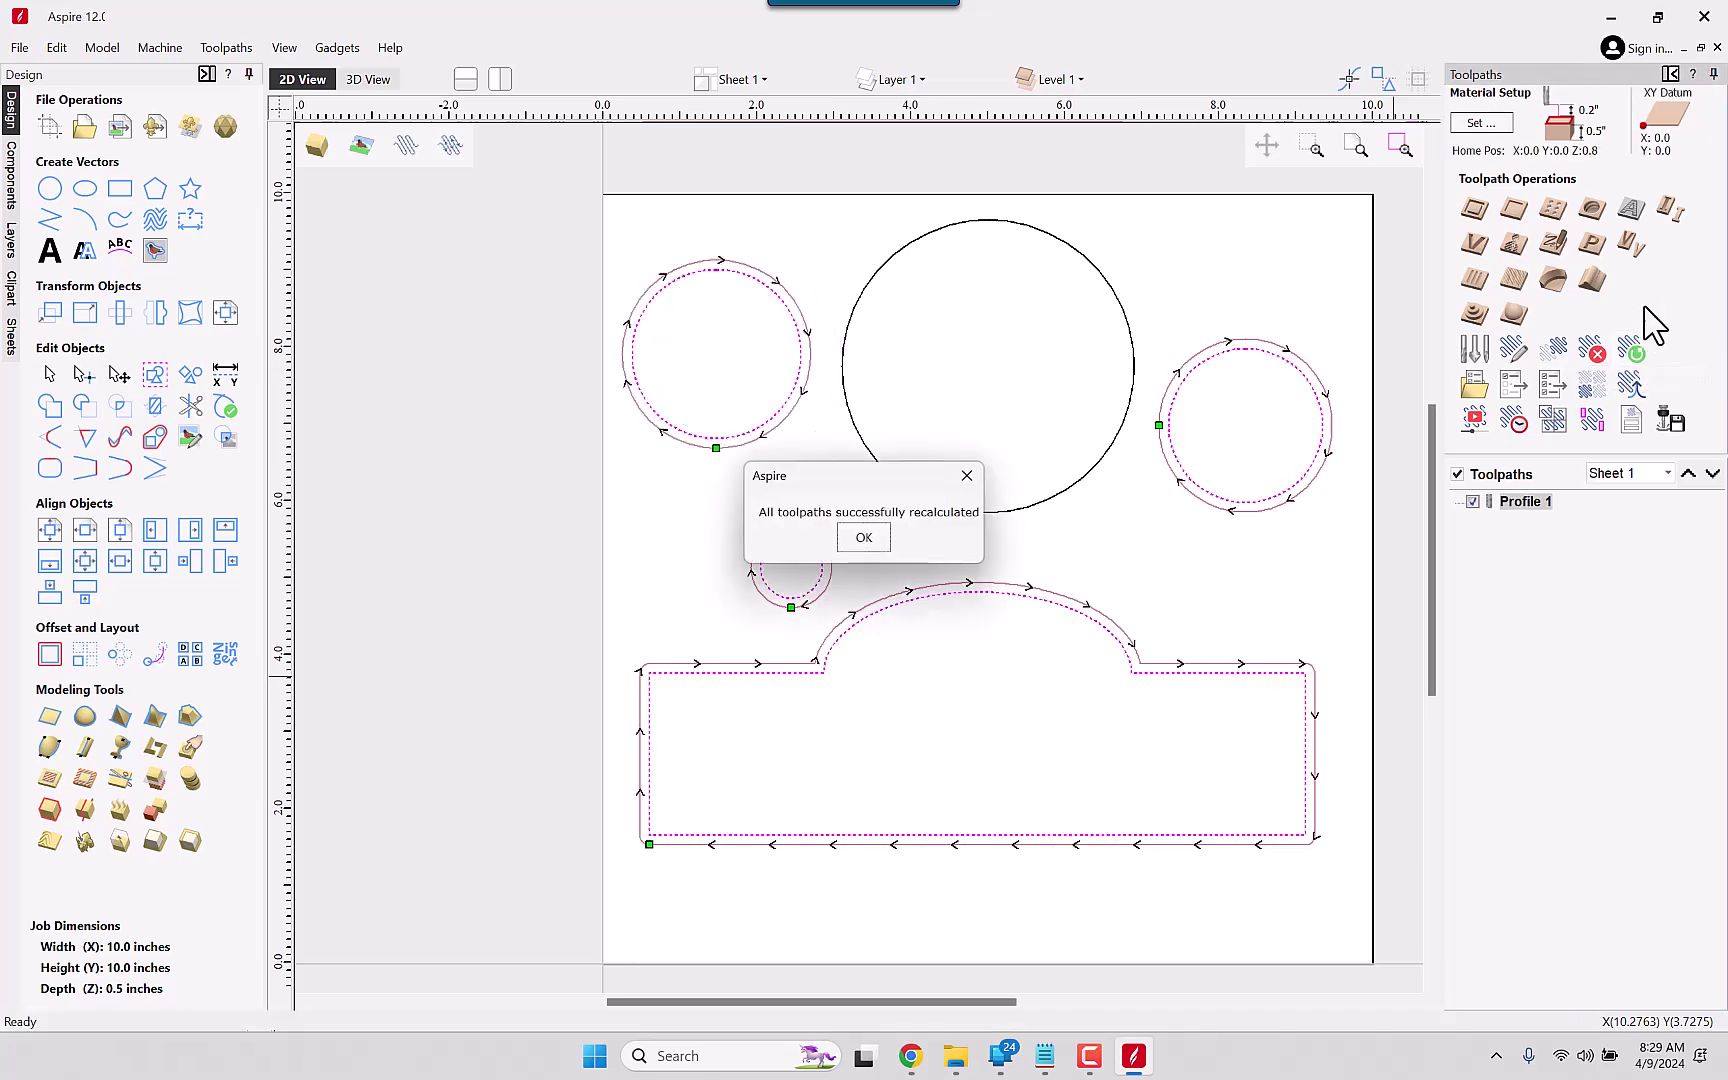
left_click(866, 536)
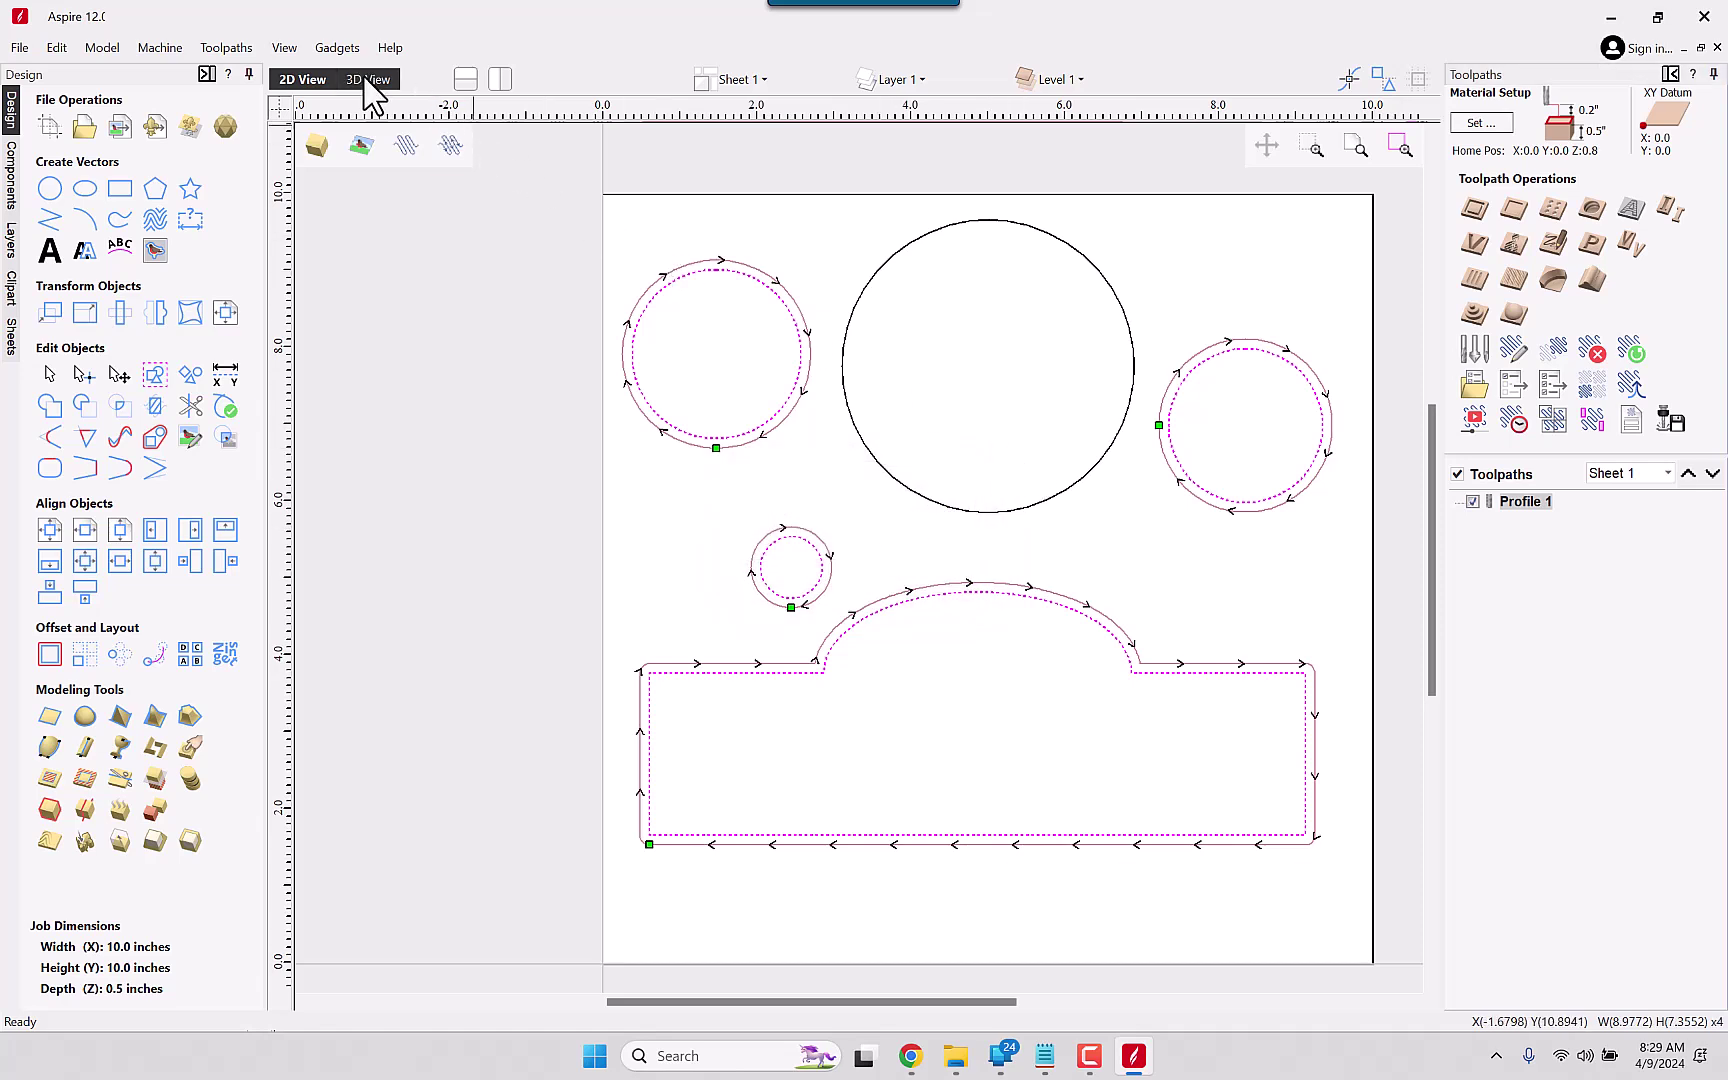
left_click(370, 80)
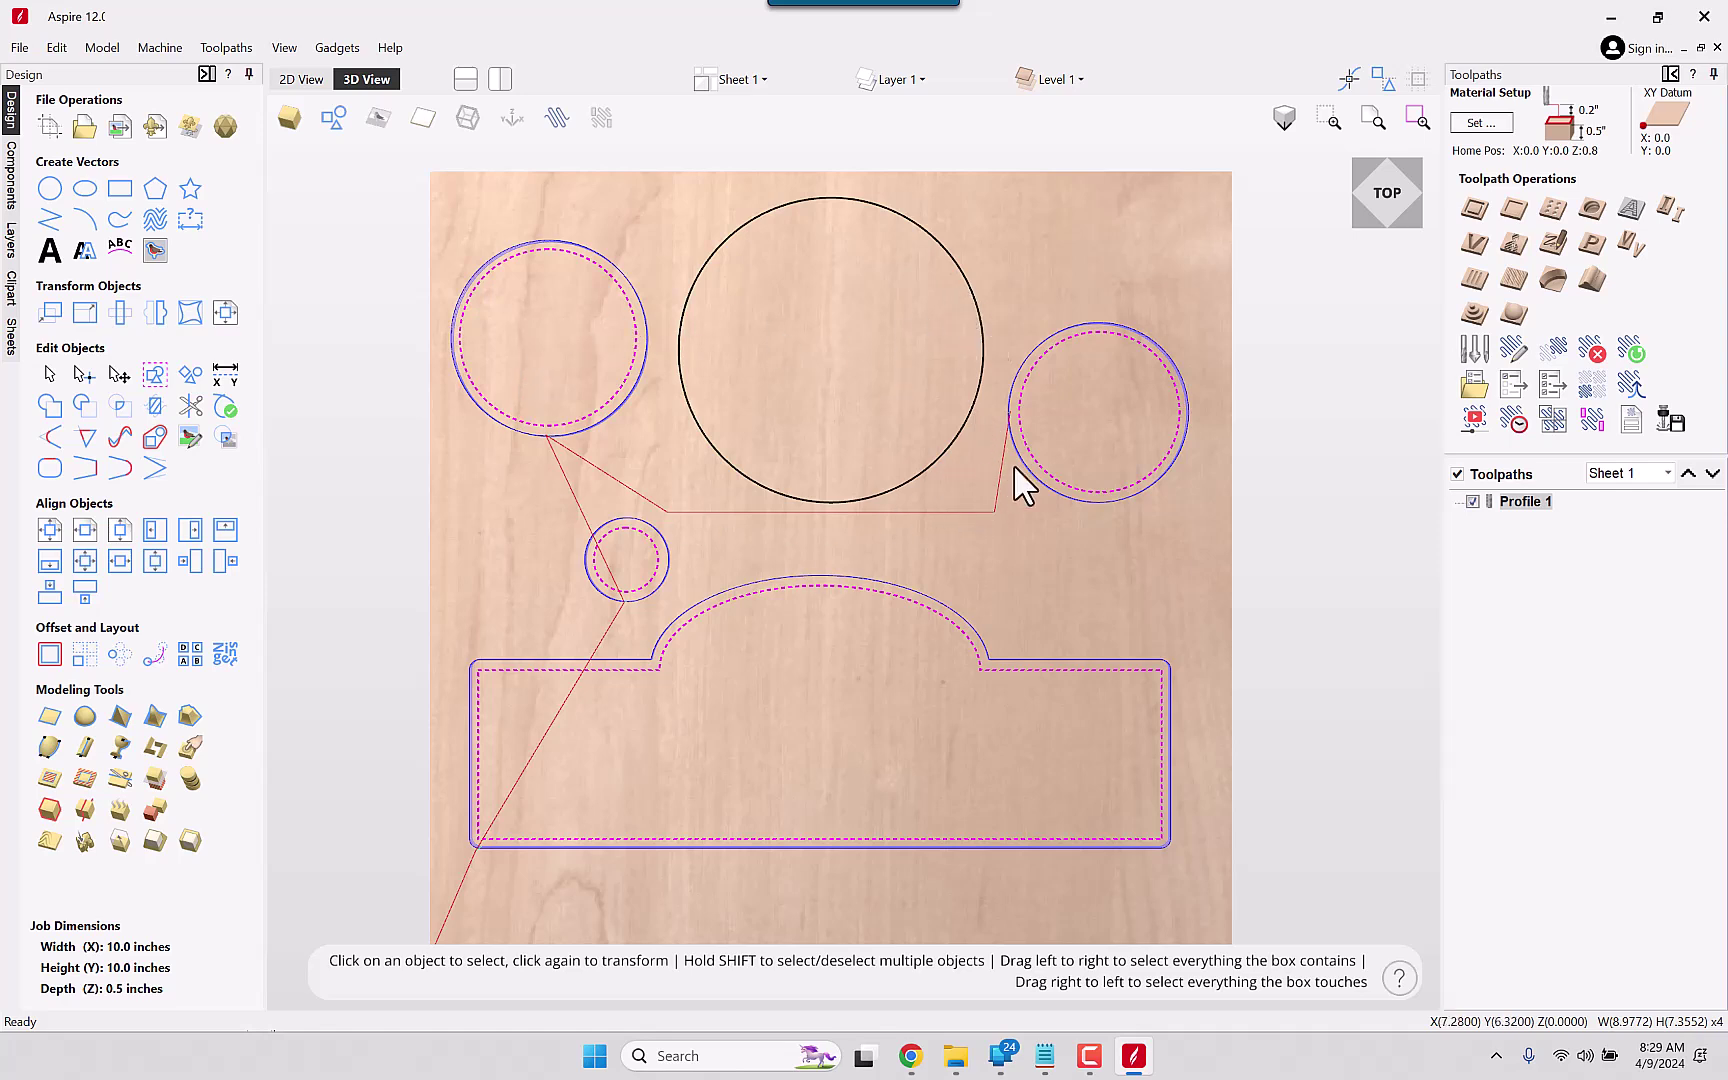
left_click(299, 81)
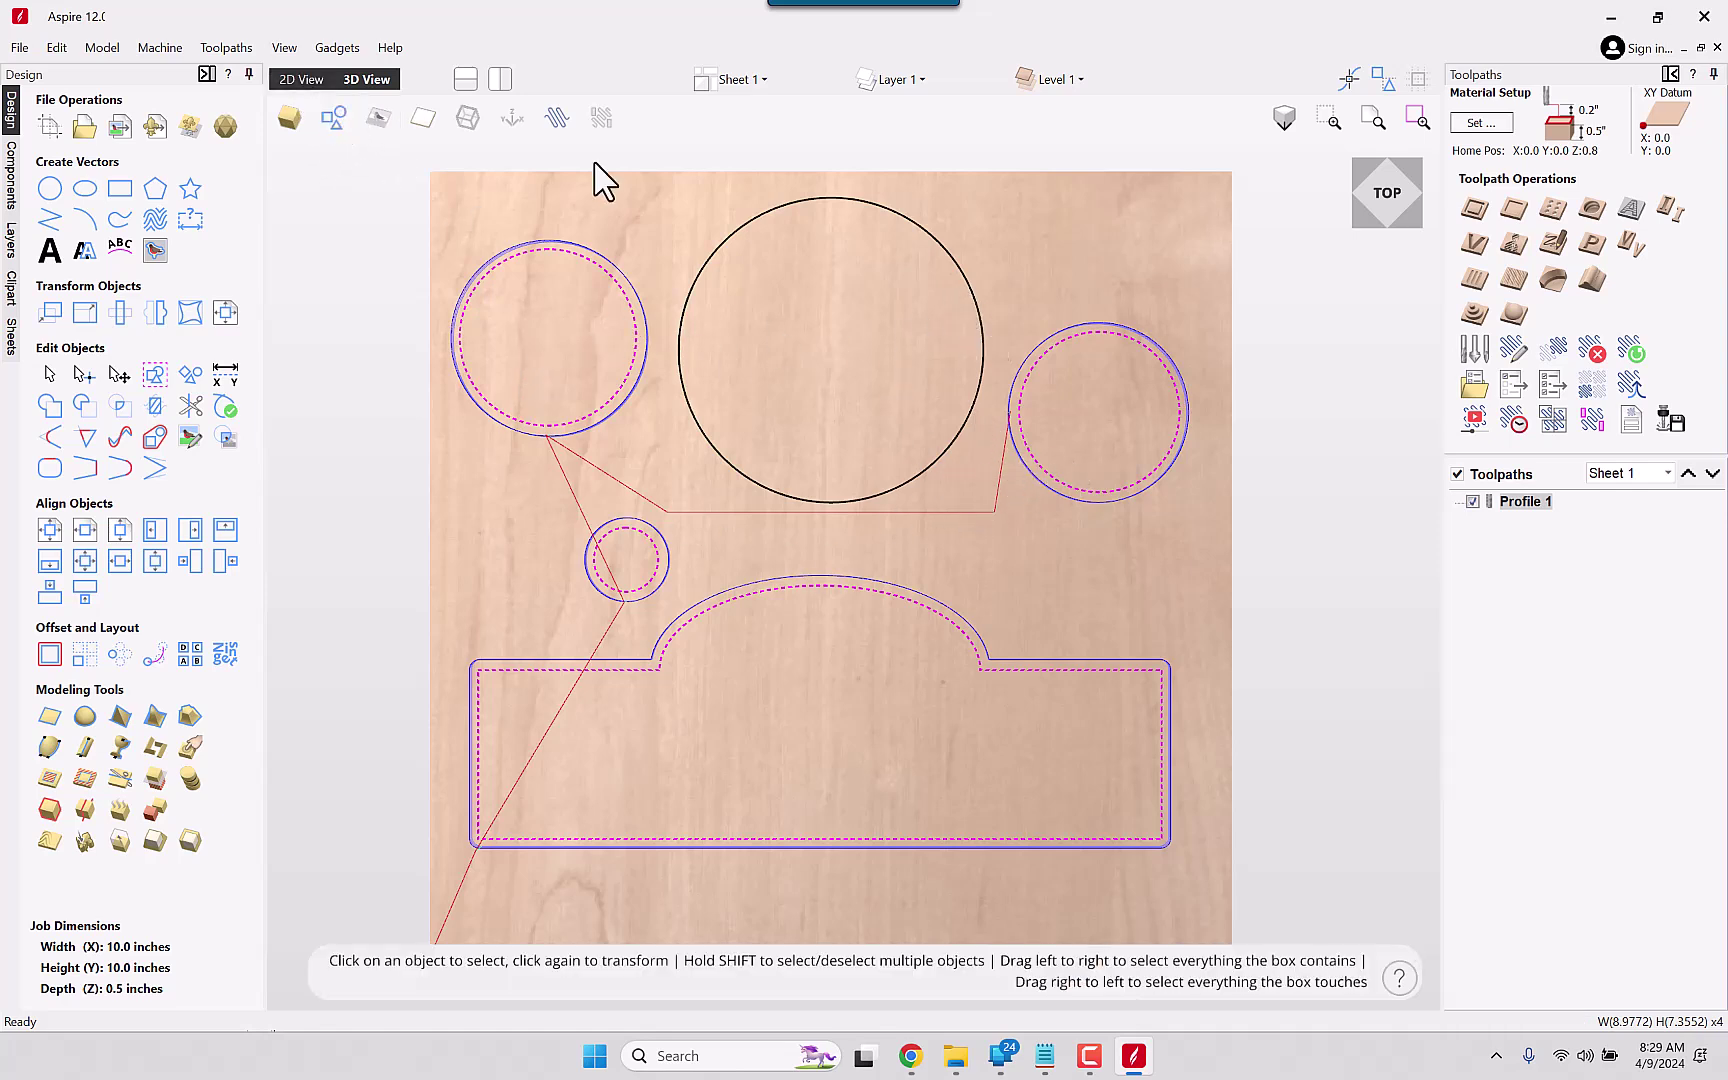